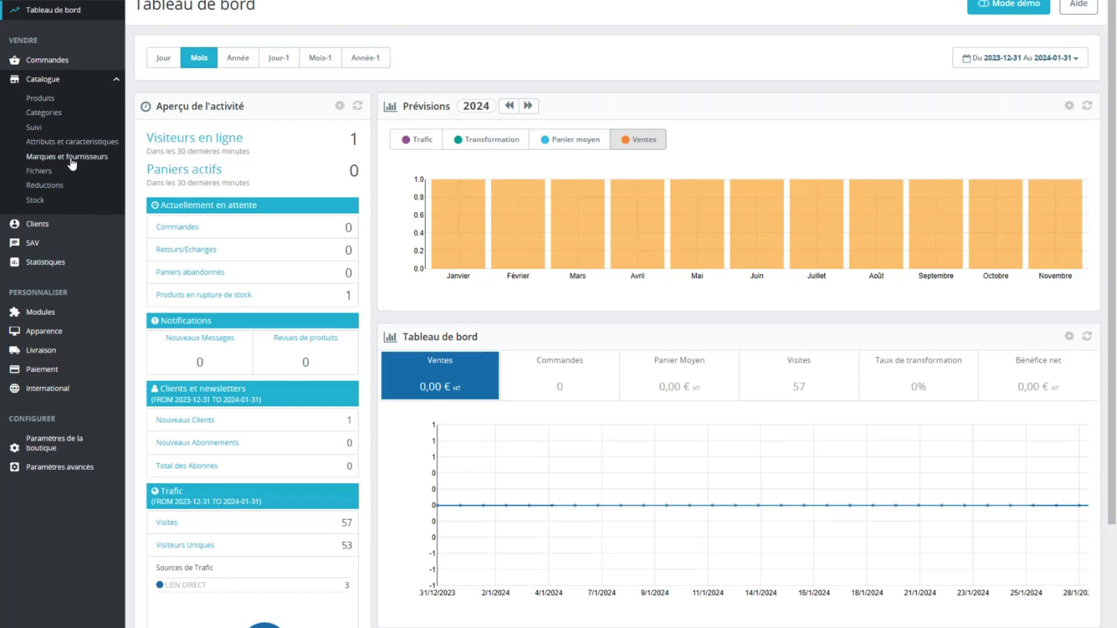
Step: Start a new brand in the catalogue and name it Milka, copying the name from the PDF product sheet
click(71, 160)
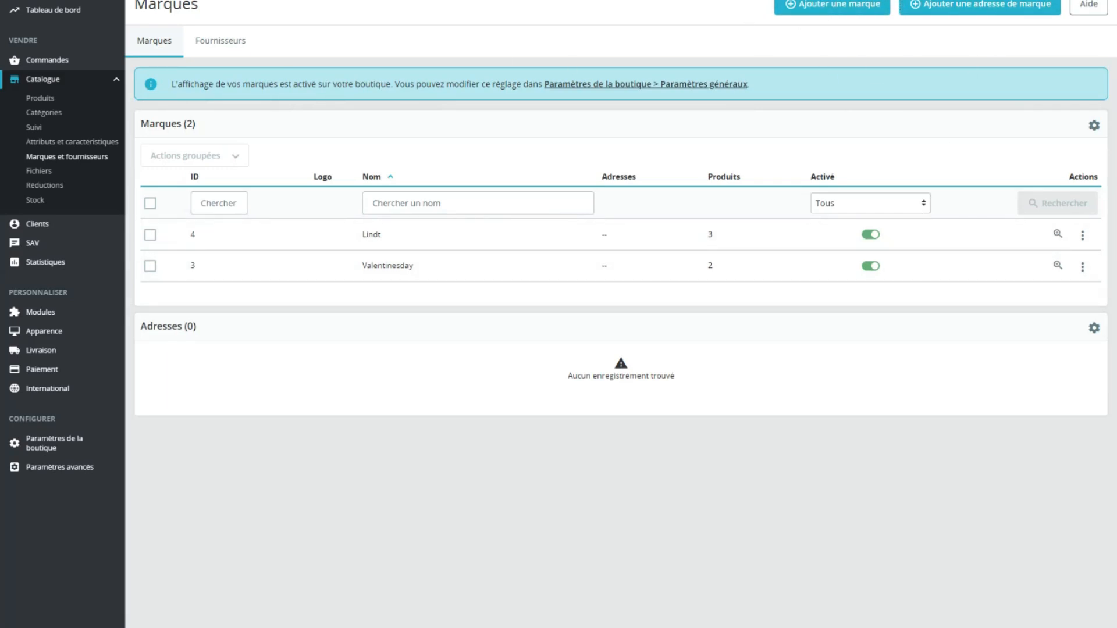
click(825, 5)
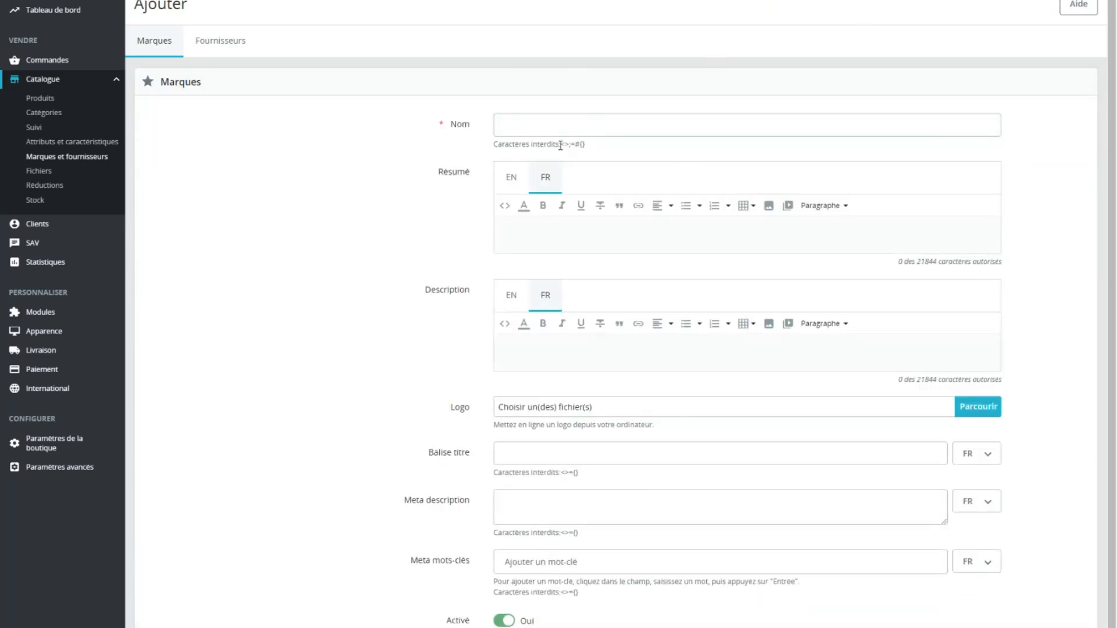
click(589, 117)
key(ctrl+Tab)
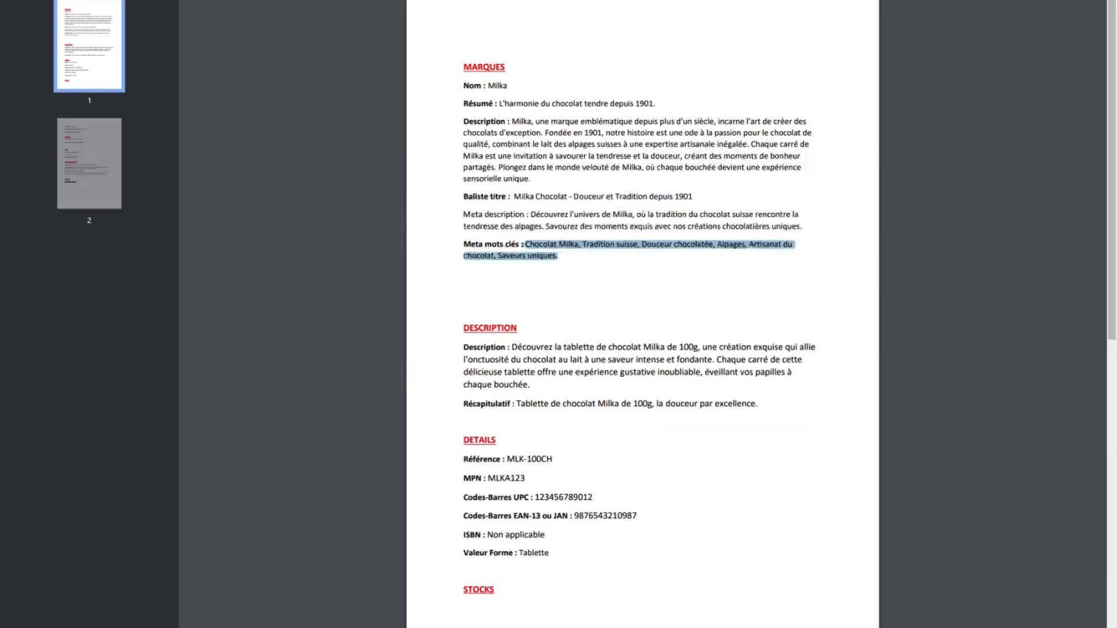
click(499, 97)
drag(488, 85, 509, 86)
key(ctrl+c)
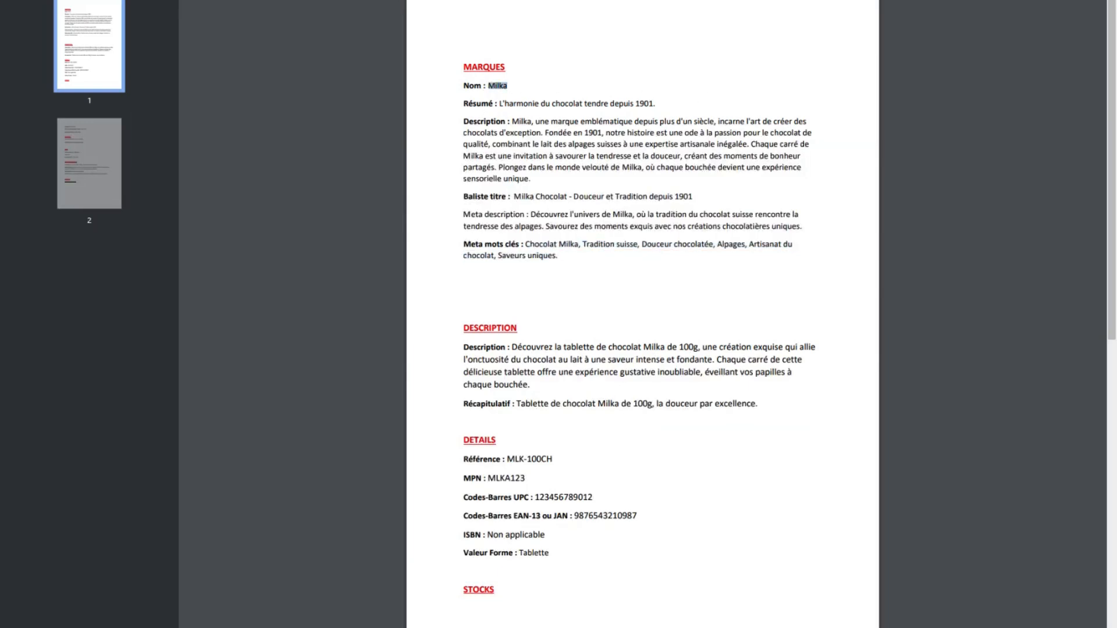
key(ctrl+shift+Tab)
click(534, 124)
key(ctrl+v)
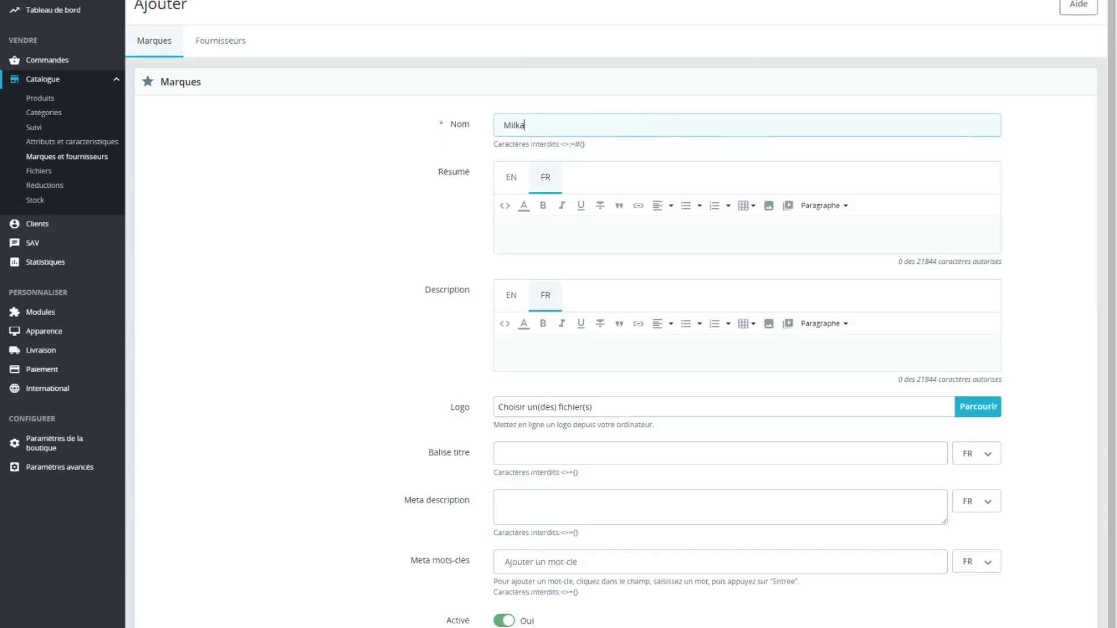
Step: Copy "L'harmonie du chocolat tendre depuis 1901" from the product sheet into the brand's French Résumé
key(ctrl+Tab)
drag(500, 103, 680, 107)
key(ctrl+c)
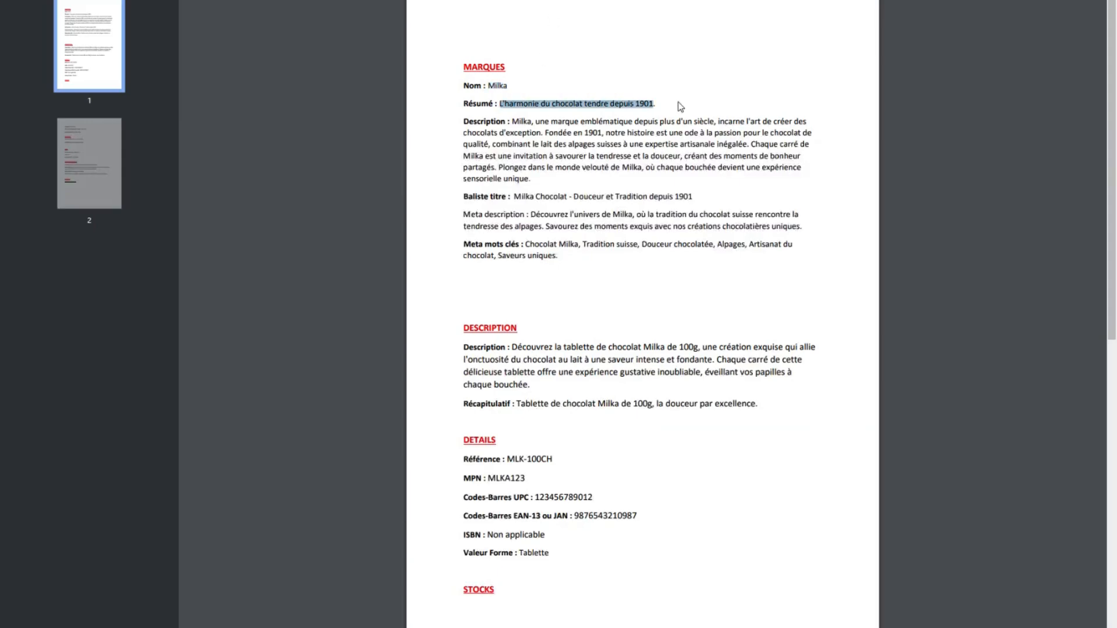
key(ctrl+shift+Tab)
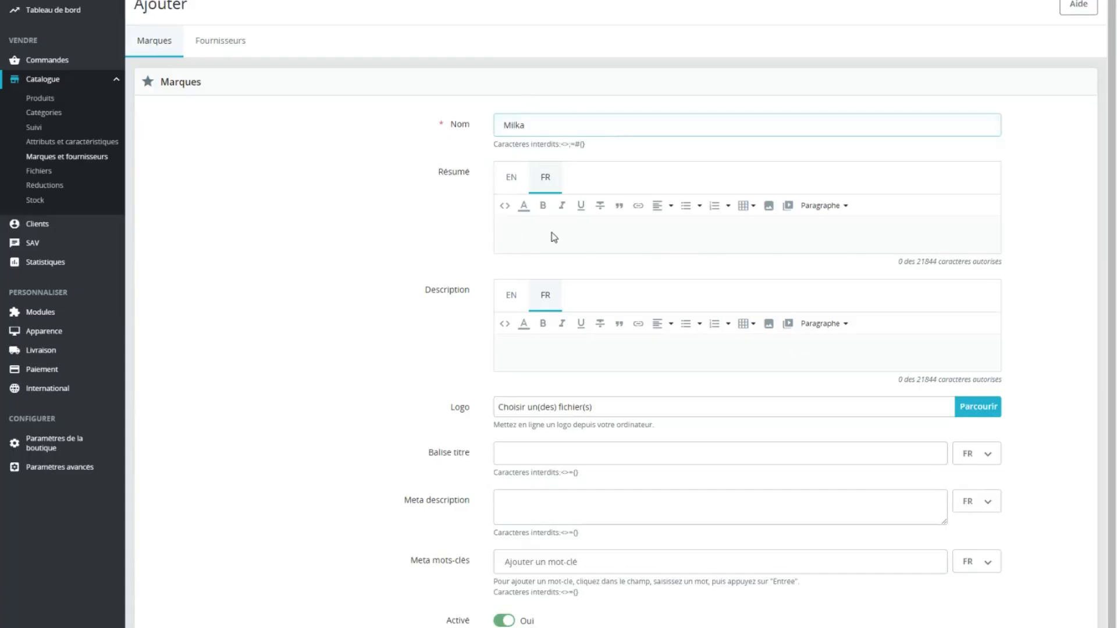
click(732, 224)
key(ctrl+v)
Step: Fill the brand's French Description with the Marques description paragraph from the product sheet and choose Milka-logo.png as its logo
key(ctrl+Tab)
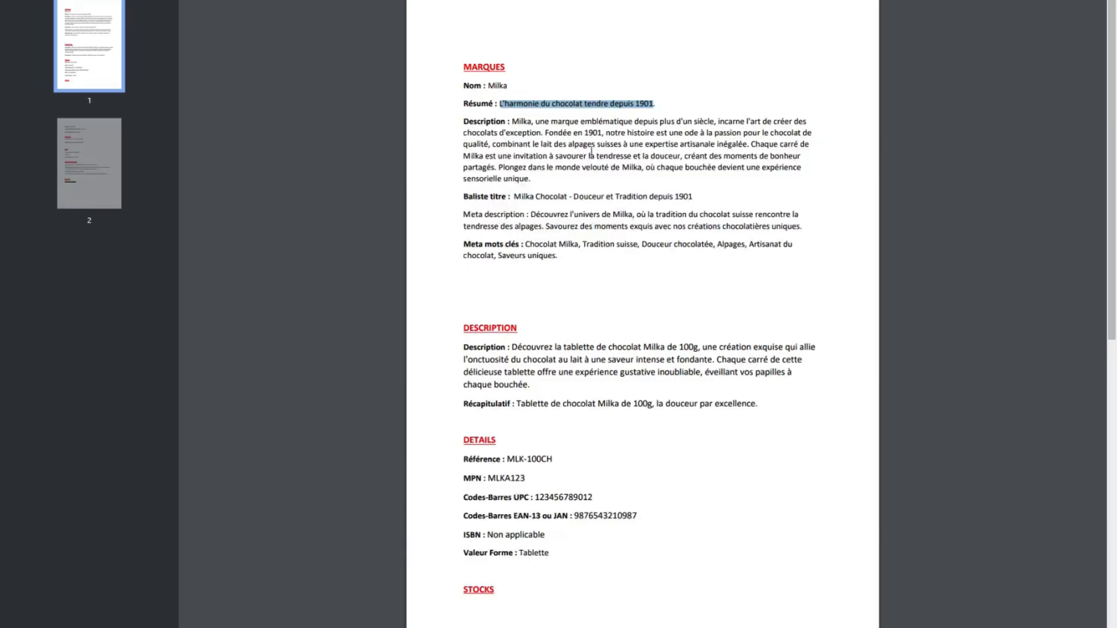
drag(513, 121, 536, 180)
key(ctrl+Tab)
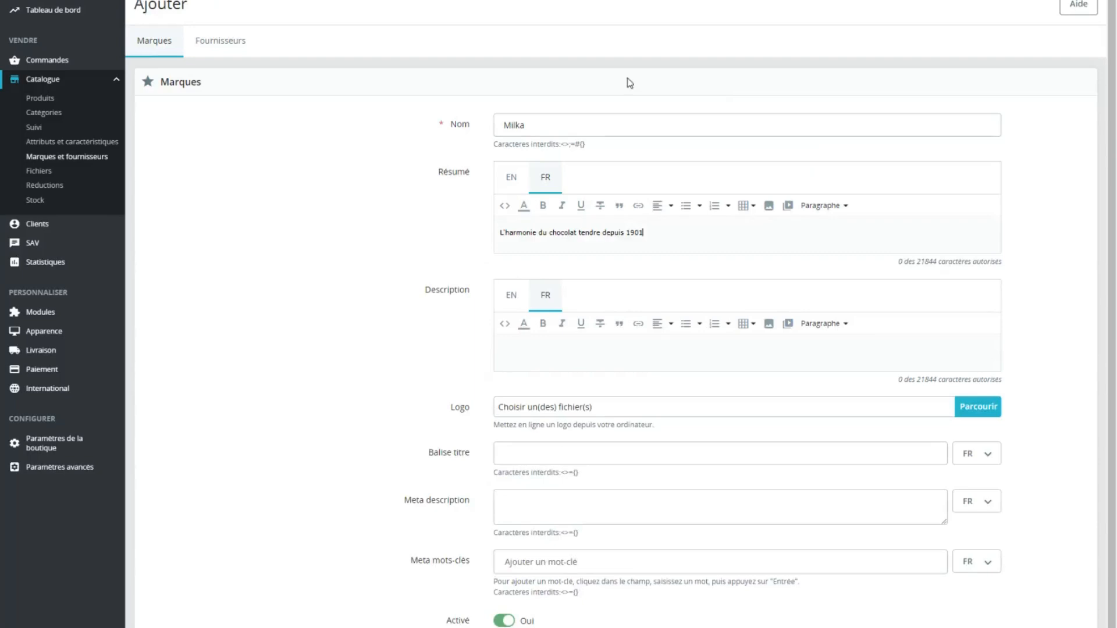
click(588, 358)
text(: Milka, une marque emblématique depuis plus d'un siècle, incarne l'art de créer des chocolats d'exception. Fondée en 1901, notre histoire est une ode à la passion pour le chocolat de qualité, combinant le lait des alpages suisses à une expertise artisanale inégalée. Chaque carré de Milka est une invitation à savourer la tendresse et la douceur, créant des moments de bonheur partagés. Plongez dans le monde velouté de Milka, où chaque bouchée devient une expérience sensorielle unique.)
scroll(793, 316, down, 1)
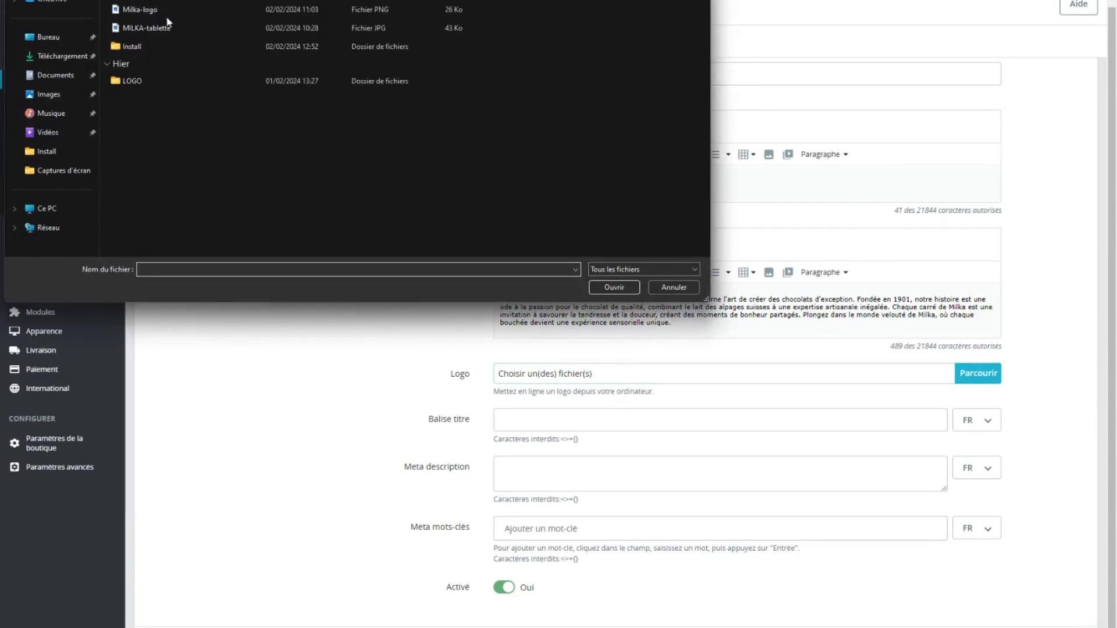
double_click(163, 9)
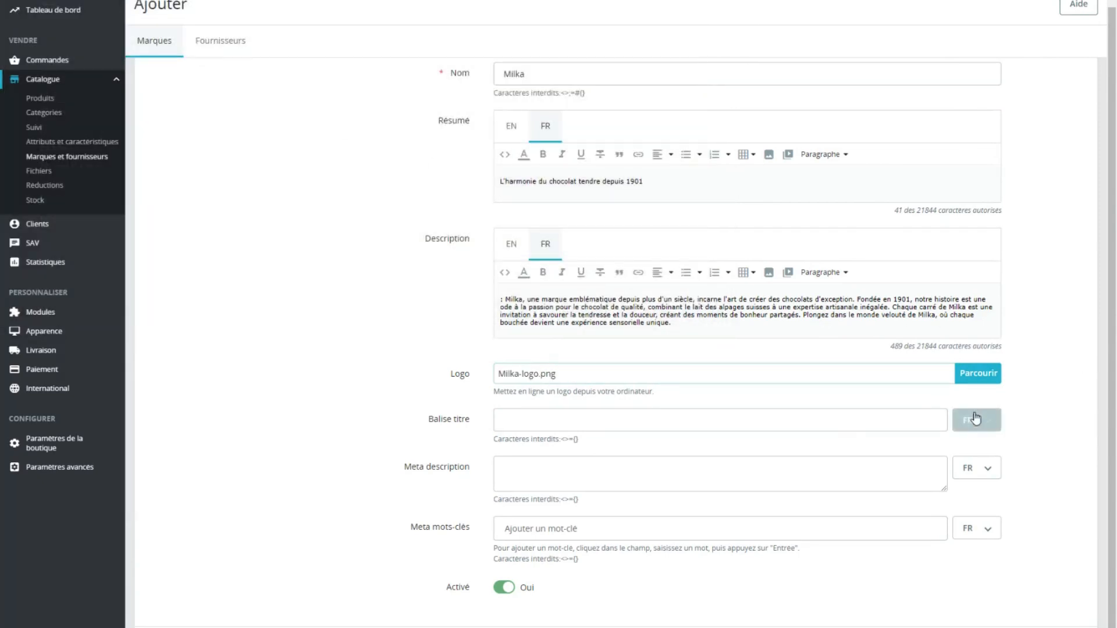
Step: Copy "Milka Chocolat - Douceur et Tradition depuis 1901" from the product sheet into the brand's Balise titre
click(681, 422)
key(alt+Tab)
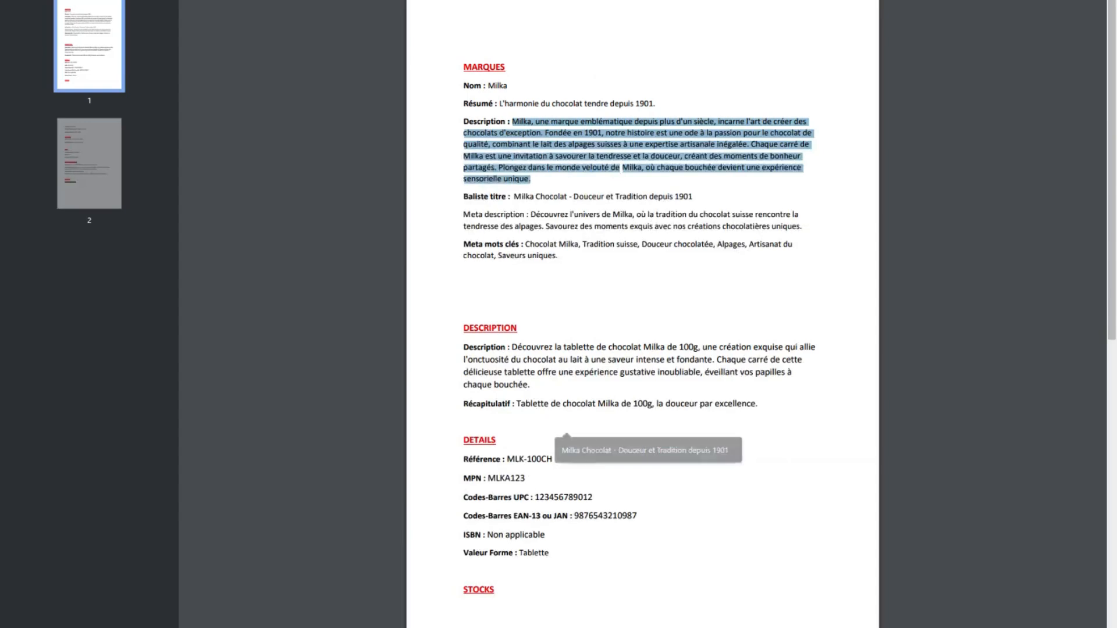
drag(514, 198, 695, 197)
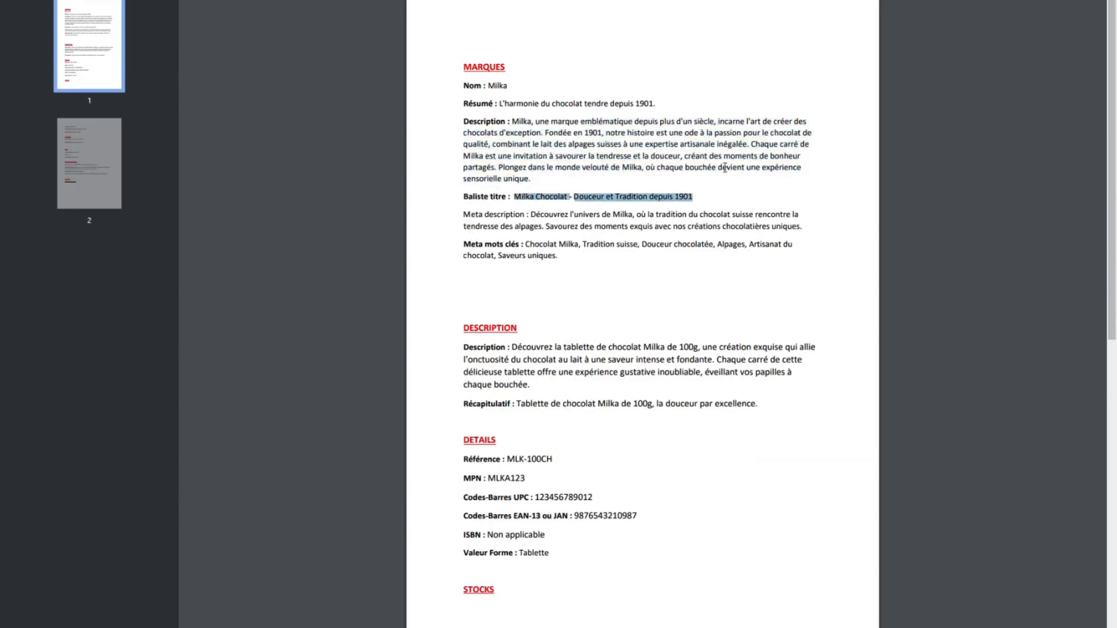
key(ctrl+c)
key(alt+Tab)
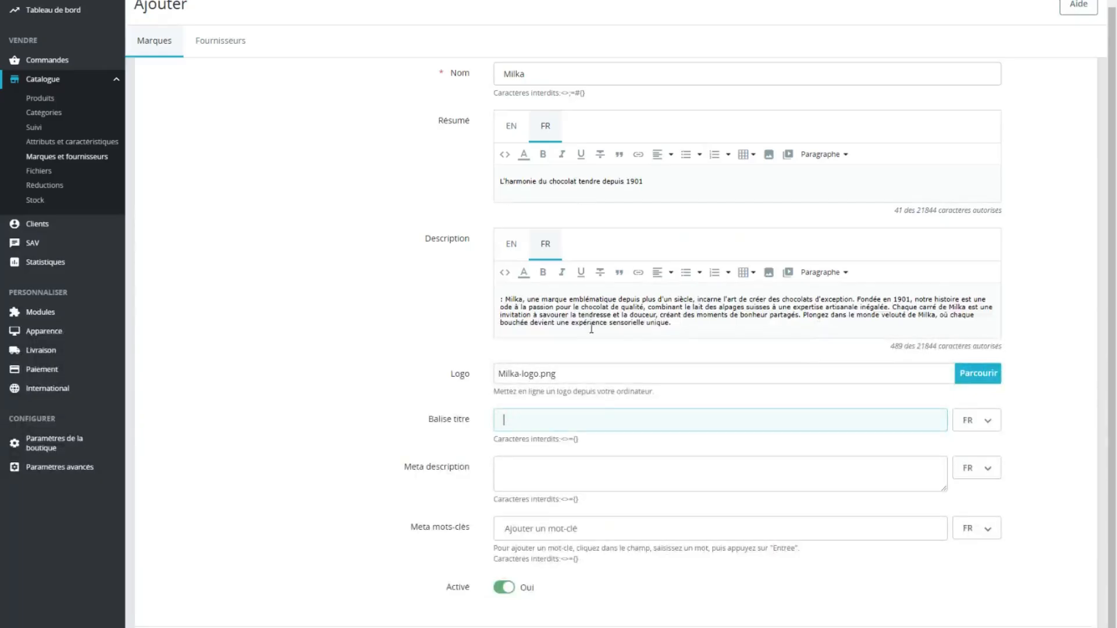
key(ctrl+v)
Step: Fill the brand's Meta description with the sheet's text beginning "Découvrez l'univers de Milka" and ending "créations chocolatières uniques."
key(alt+Tab)
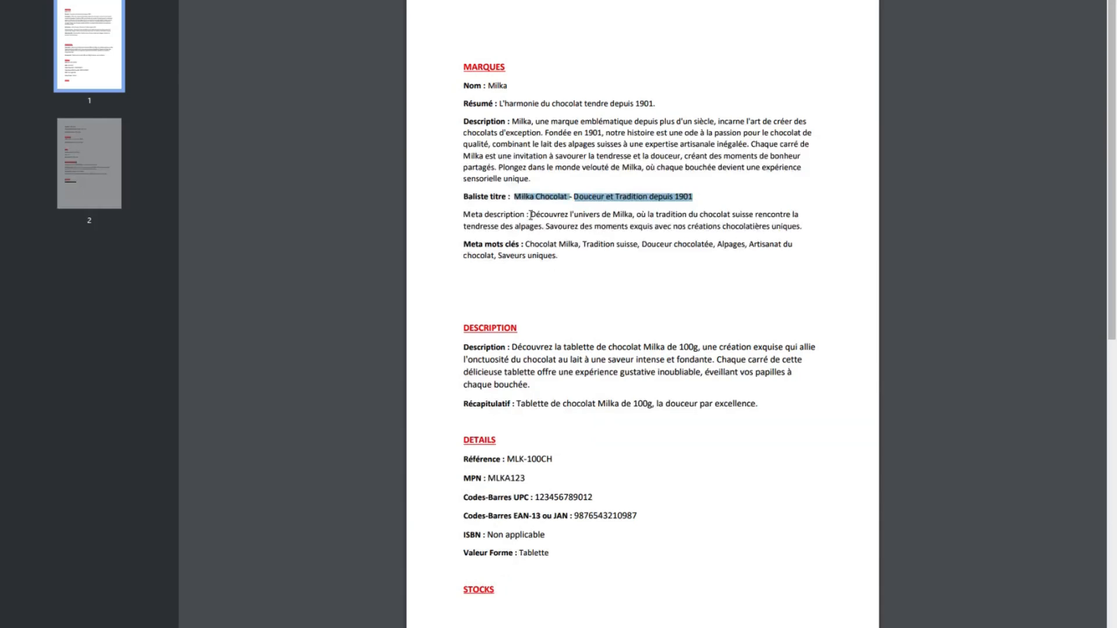
drag(531, 217, 806, 233)
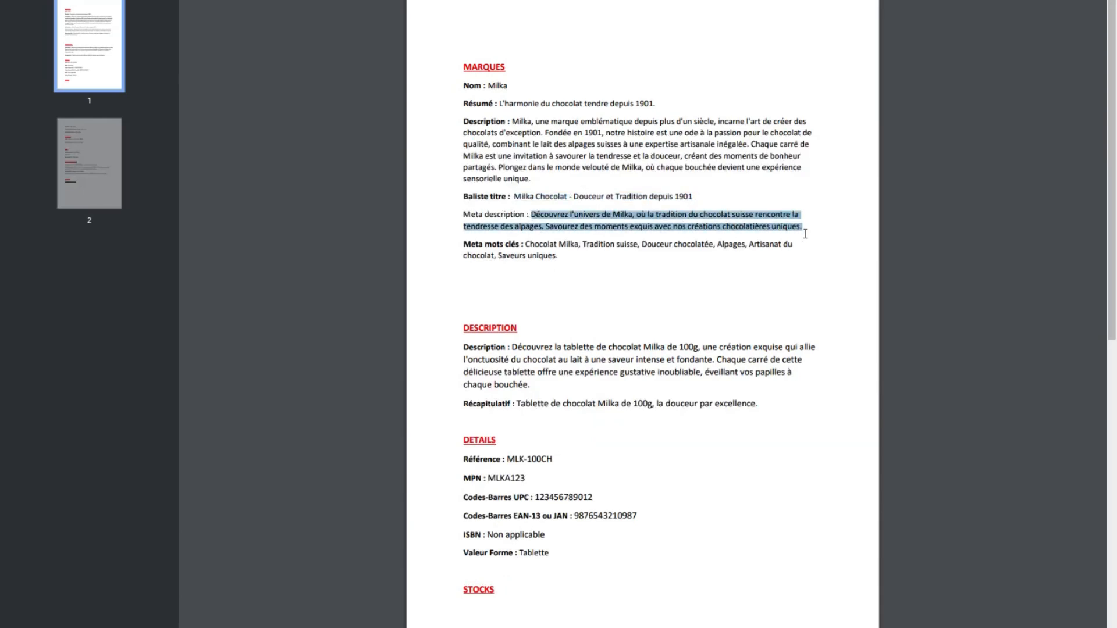
key(alt+Tab)
click(557, 466)
key(ctrl+v)
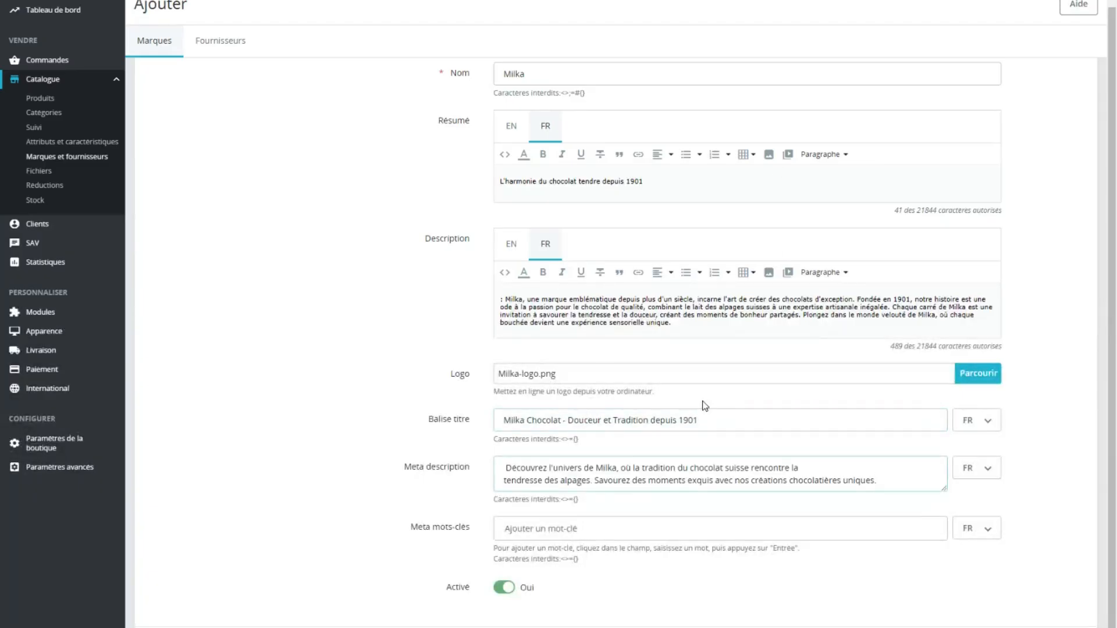
Step: Add the sheet's Meta mots-clés to the brand: Chocolat Milka, Tradition suisse, Douceur chocolatée, Alpages, Artisanat du chocolat, Saveurs uniques
key(alt+Tab)
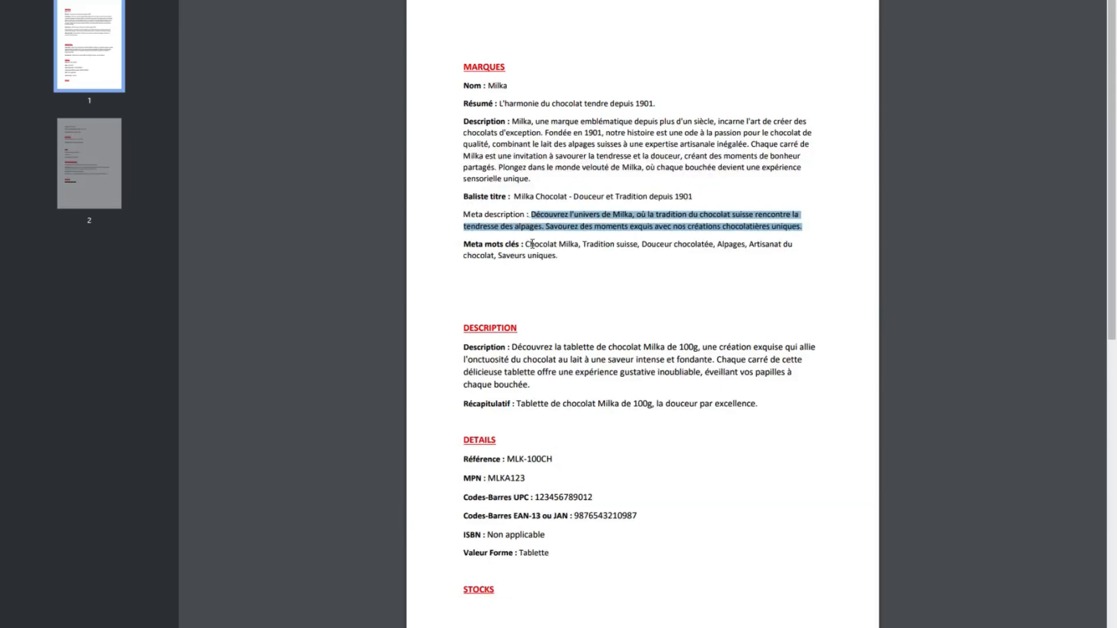
drag(525, 245, 574, 263)
key(alt+Tab)
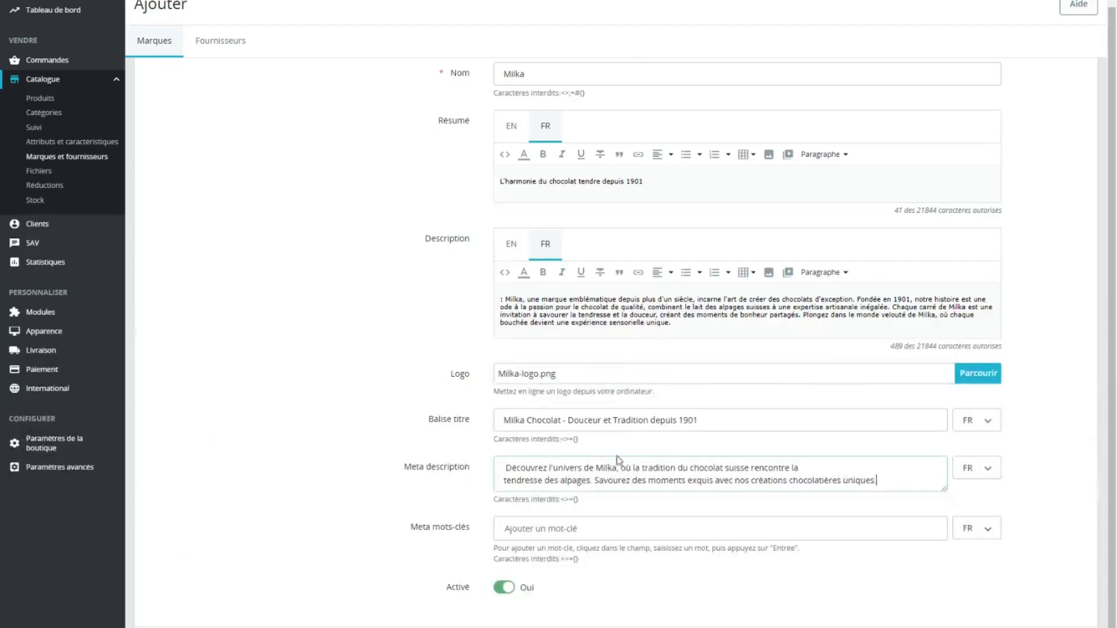
click(571, 531)
key(ctrl+v)
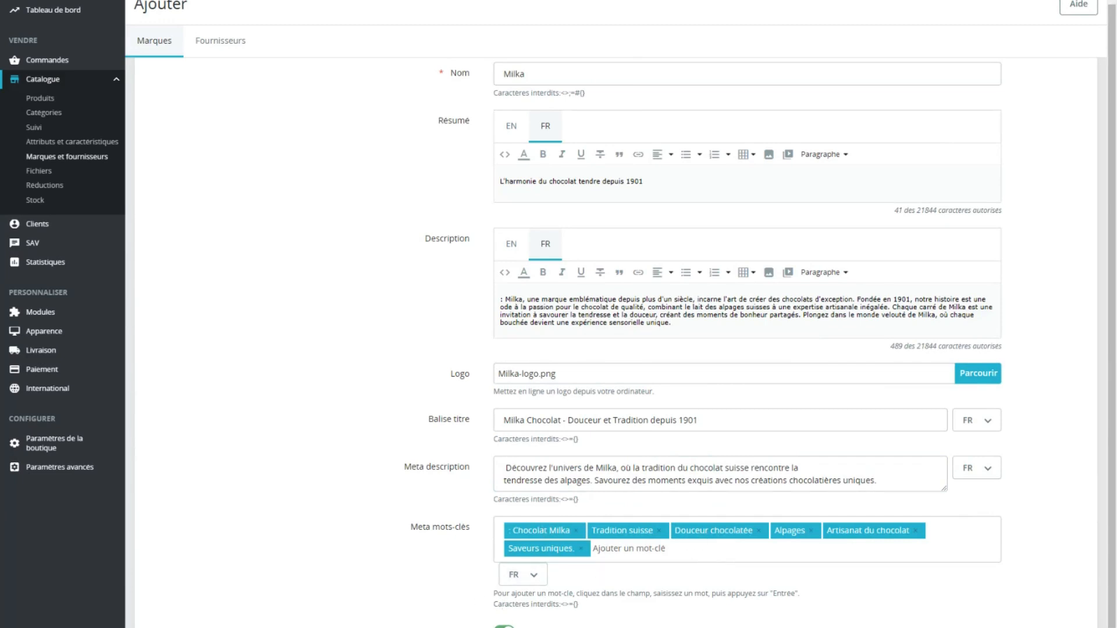
scroll(651, 263, up, 2)
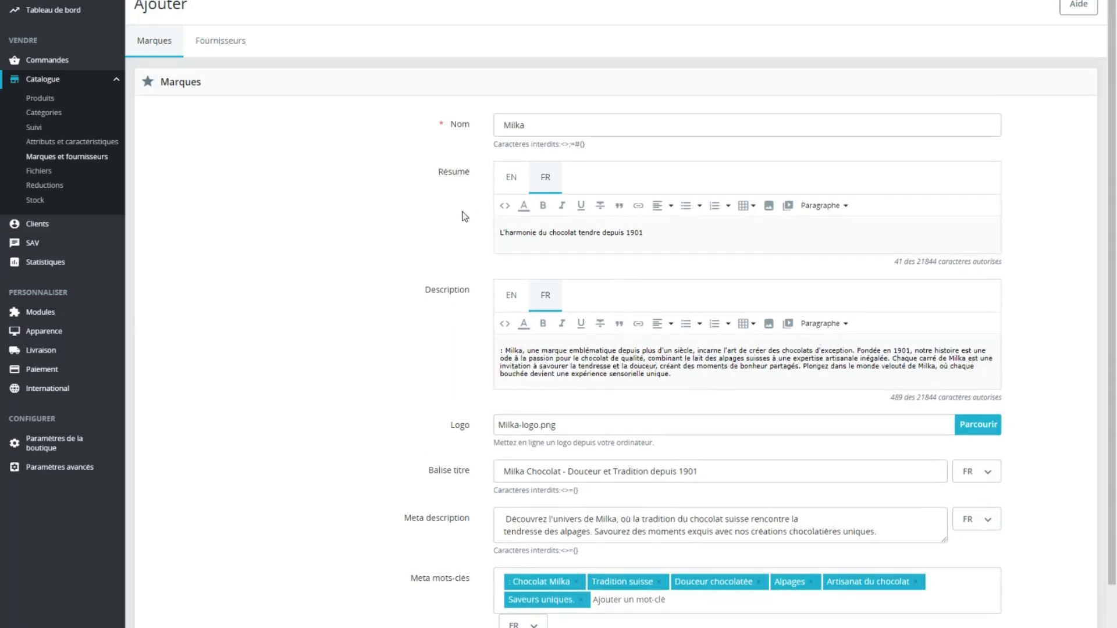
scroll(465, 216, down, 2)
scroll(531, 591, up, 2)
scroll(687, 326, down, 2)
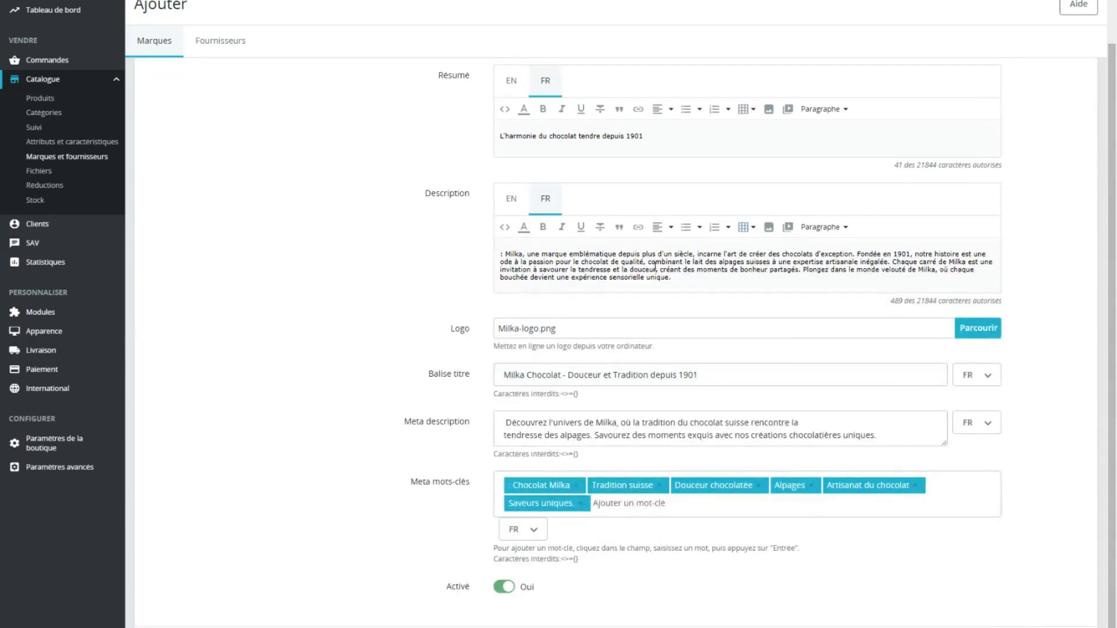
scroll(822, 364, up, 2)
scroll(915, 429, down, 2)
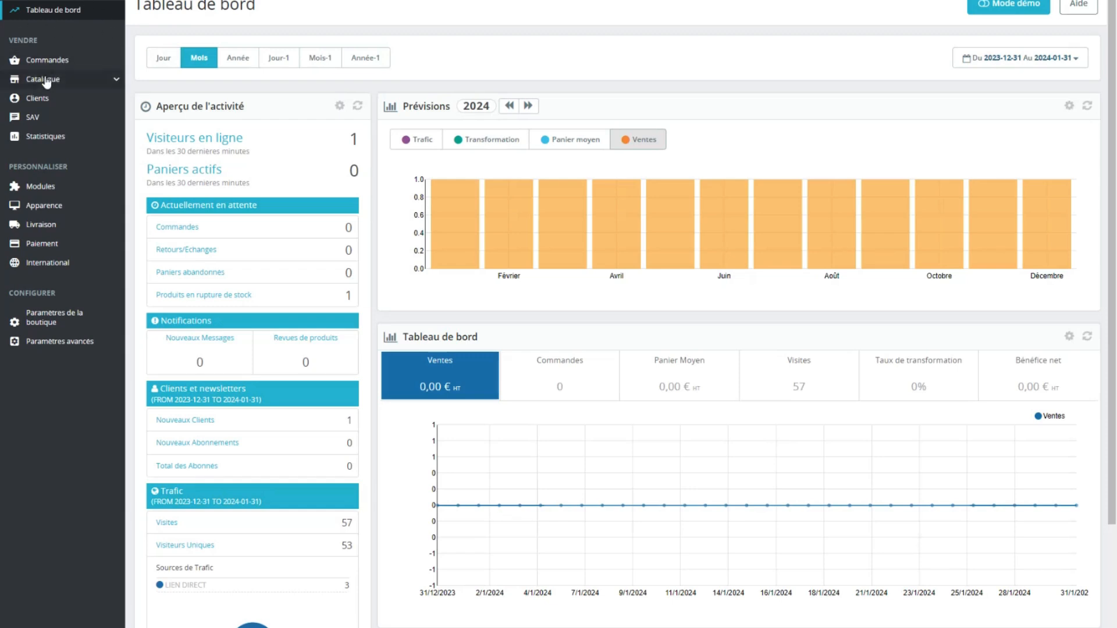
Step: Create a new product of type Produit standard from the catalogue's product list
click(25, 81)
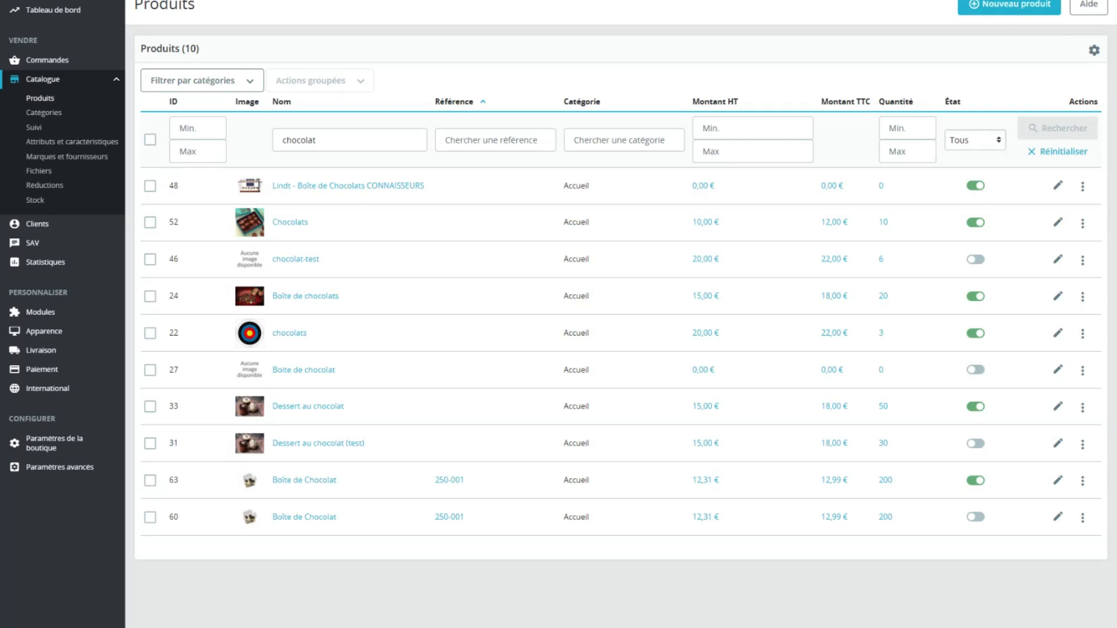
click(1001, 8)
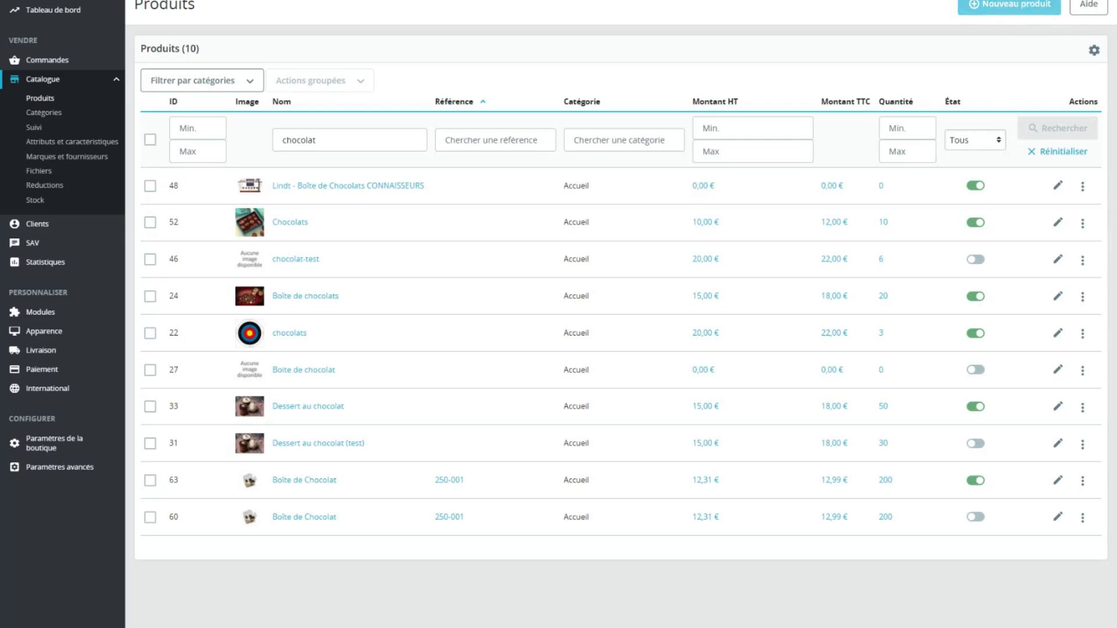
click(1020, 7)
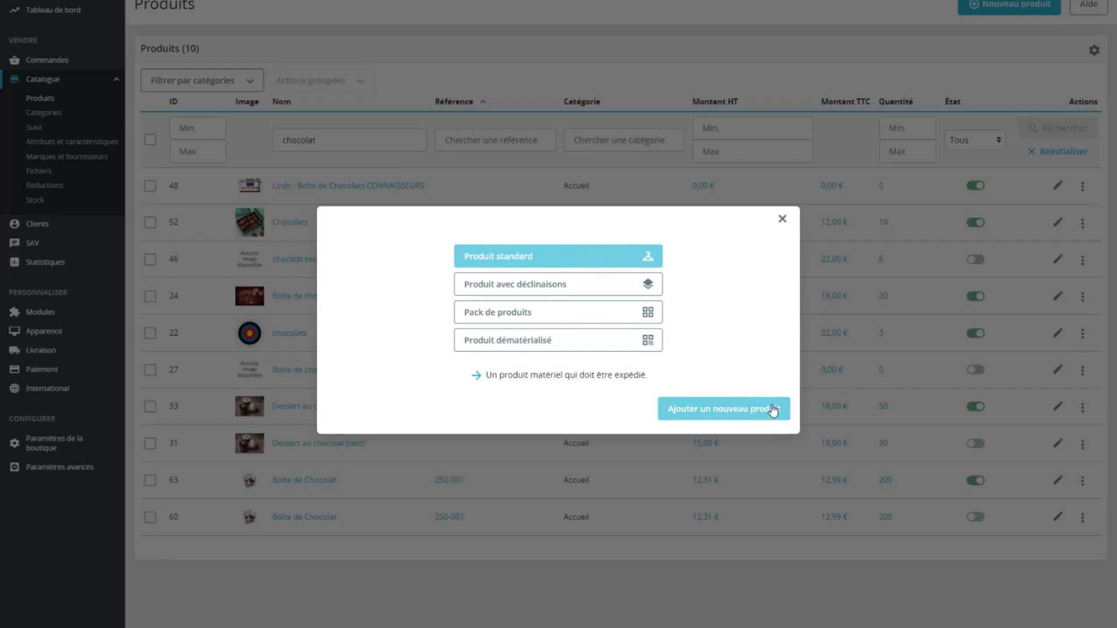
click(772, 409)
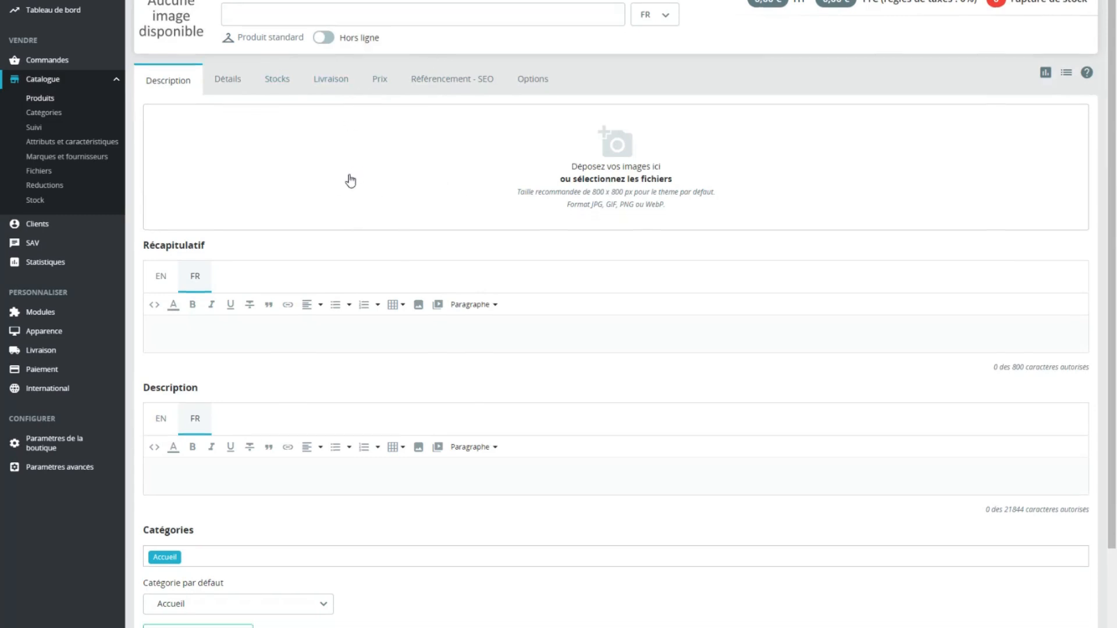
Step: Name the product "Milka Tablette 100g" and add the MILKA-tablette file as its image
scroll(344, 180, down, 2)
scroll(336, 179, up, 2)
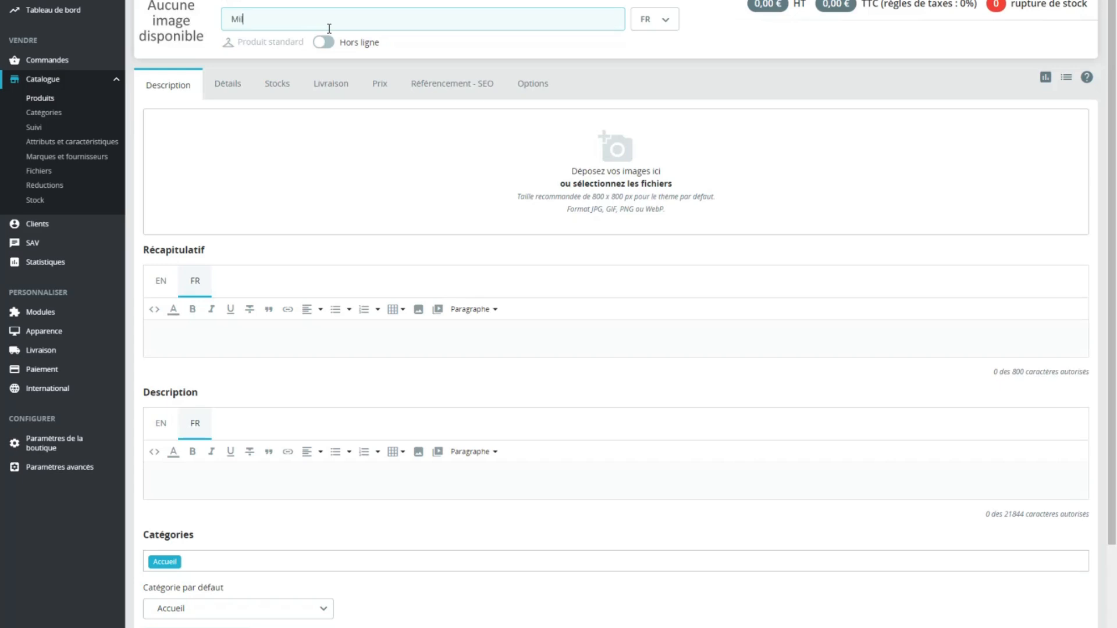
text(T)
key(Tab)
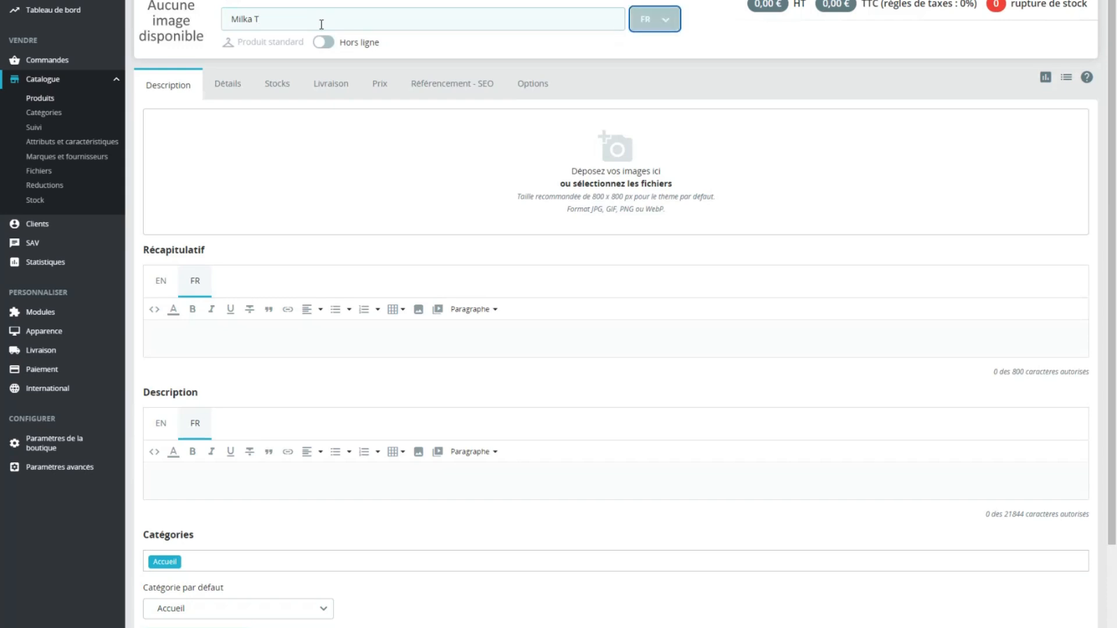
click(342, 19)
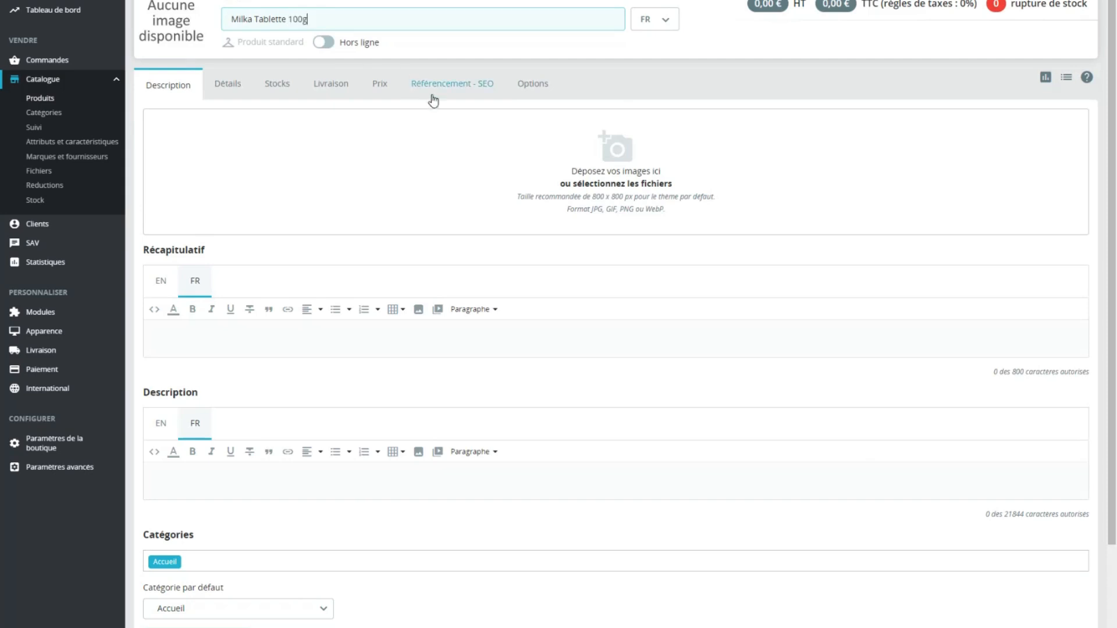
click(473, 152)
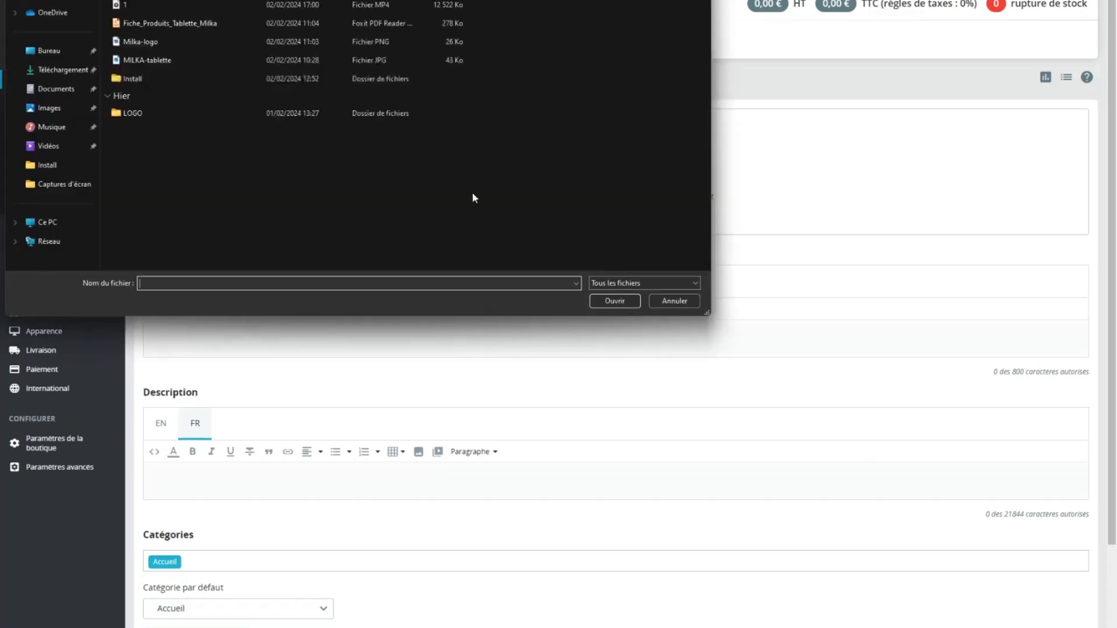
double_click(161, 60)
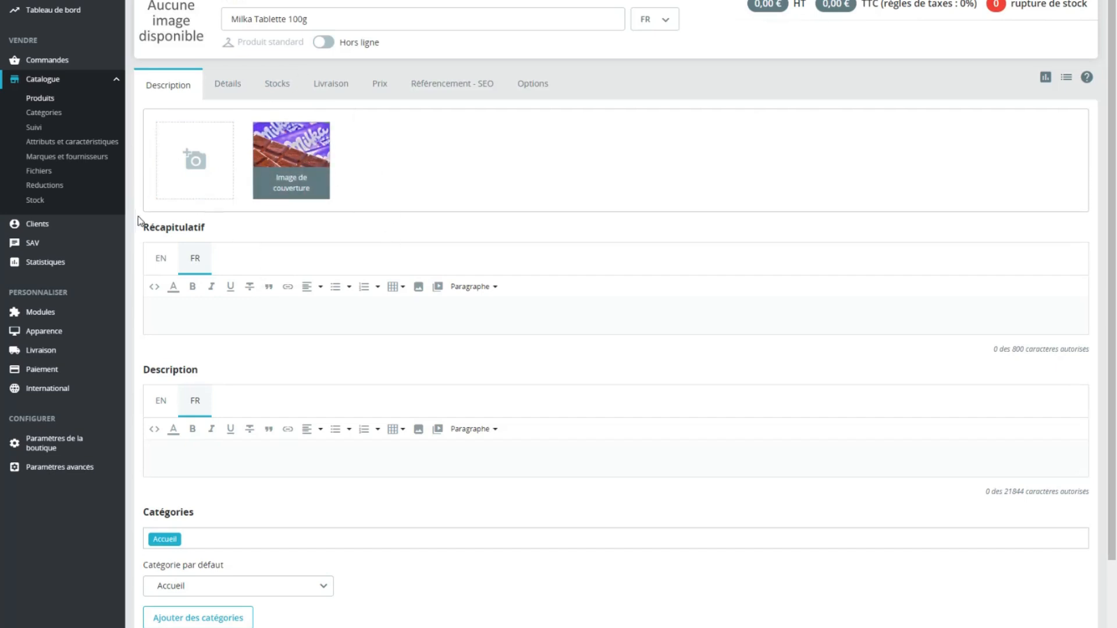
Step: Fill the product's French Récapitulatif with the sheet's text "Tablette de chocolat Milka de 100g, la douceur par excellence."
drag(138, 230, 205, 230)
click(232, 233)
key(ctrl+Tab)
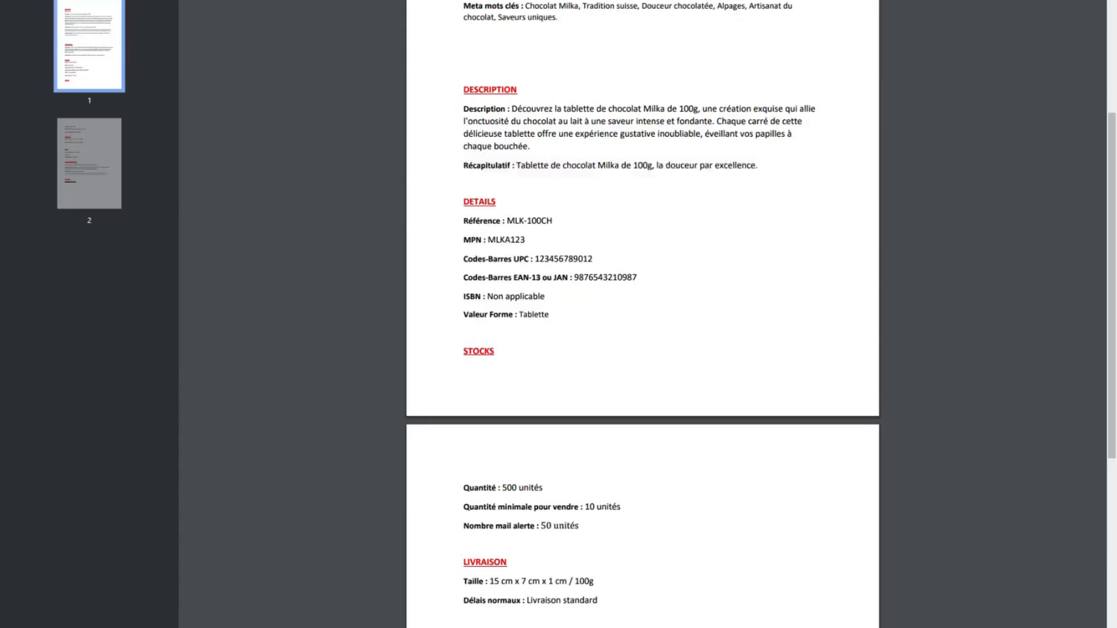
drag(518, 165, 760, 165)
key(ctrl+c)
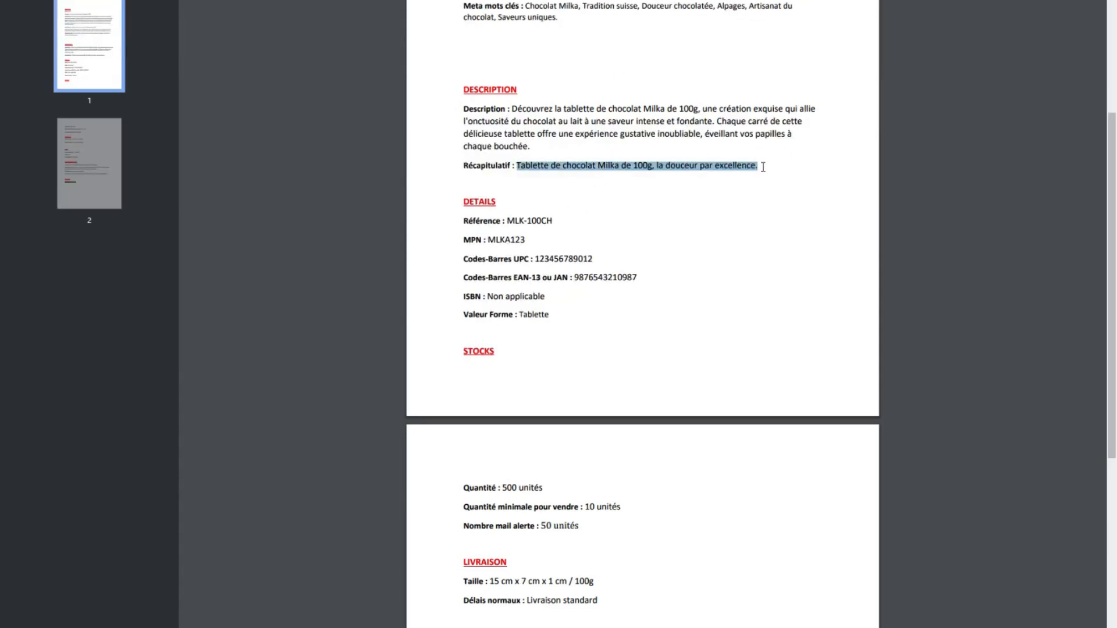
key(ctrl+Tab)
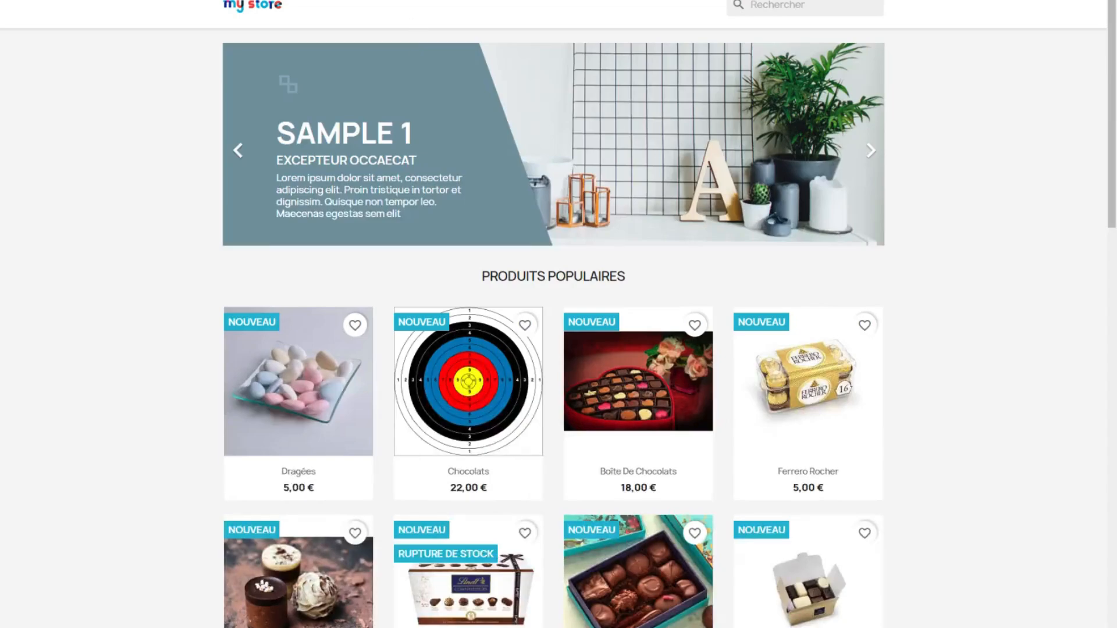
key(ctrl+Tab)
key(ctrl+v)
Step: Fill the product's French Description with the sheet's text beginning "Découvrez la tablette de chocolat Milka de 100g" and ending "à chaque bouchée."
key(ctrl+Tab)
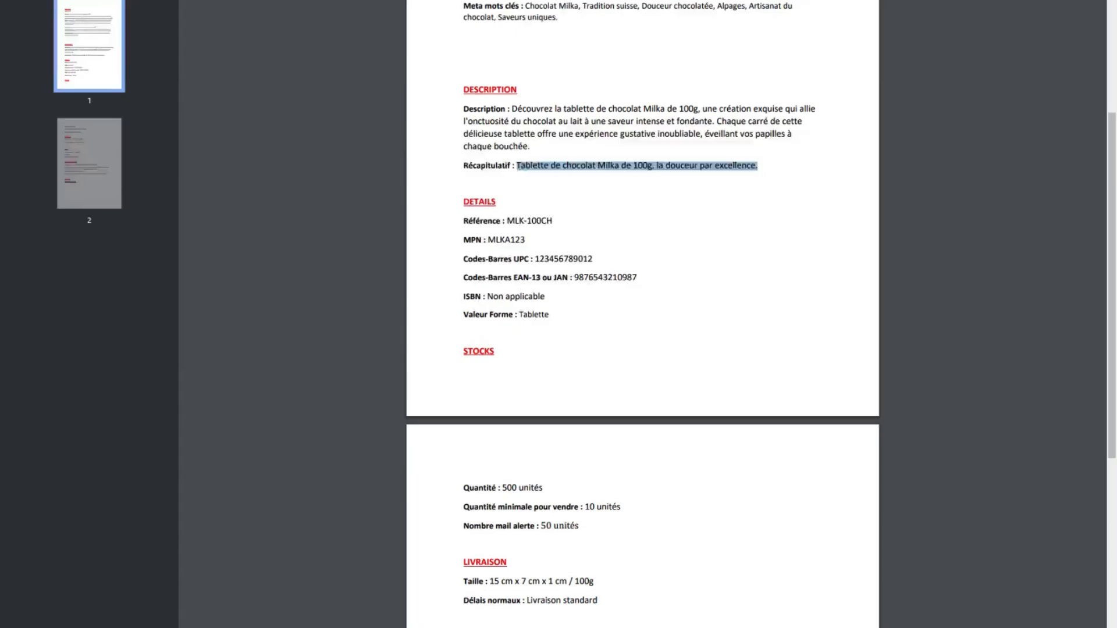
drag(512, 108, 531, 146)
key(ctrl+c)
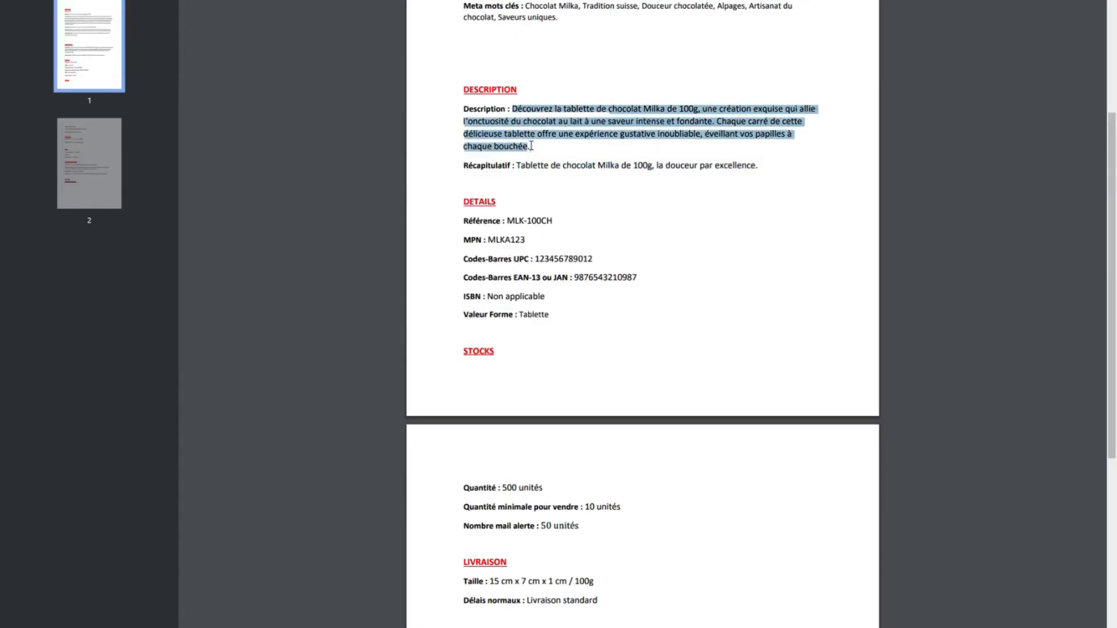
key(ctrl+Tab)
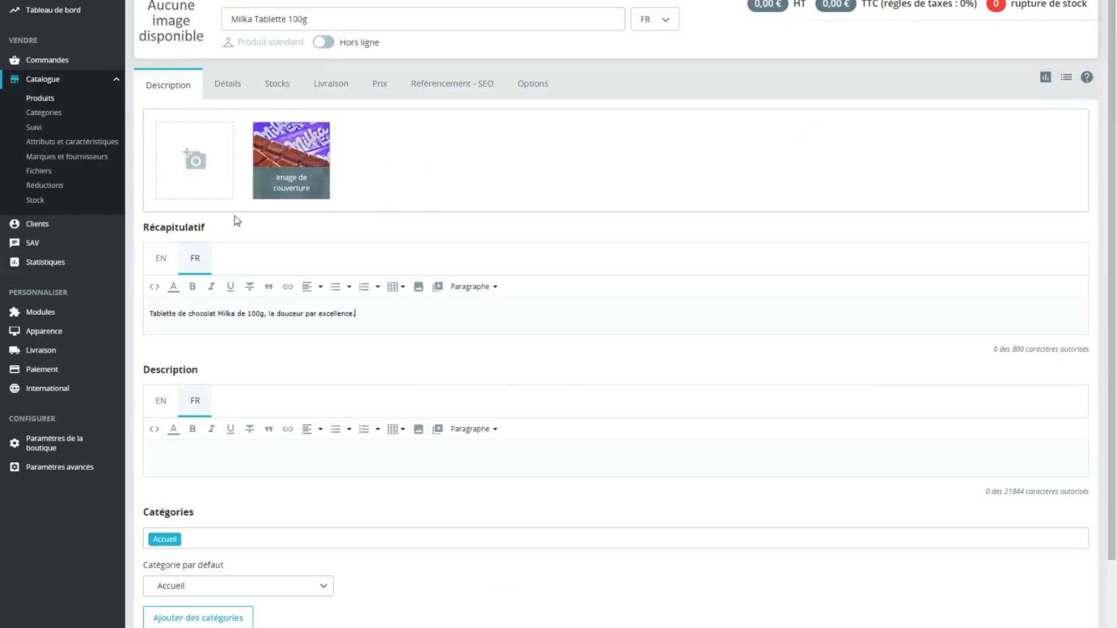
click(236, 448)
key(ctrl+v)
Step: Add the Chocolat category to the product alongside Accueil and set its brand to Milka
scroll(313, 365, down, 2)
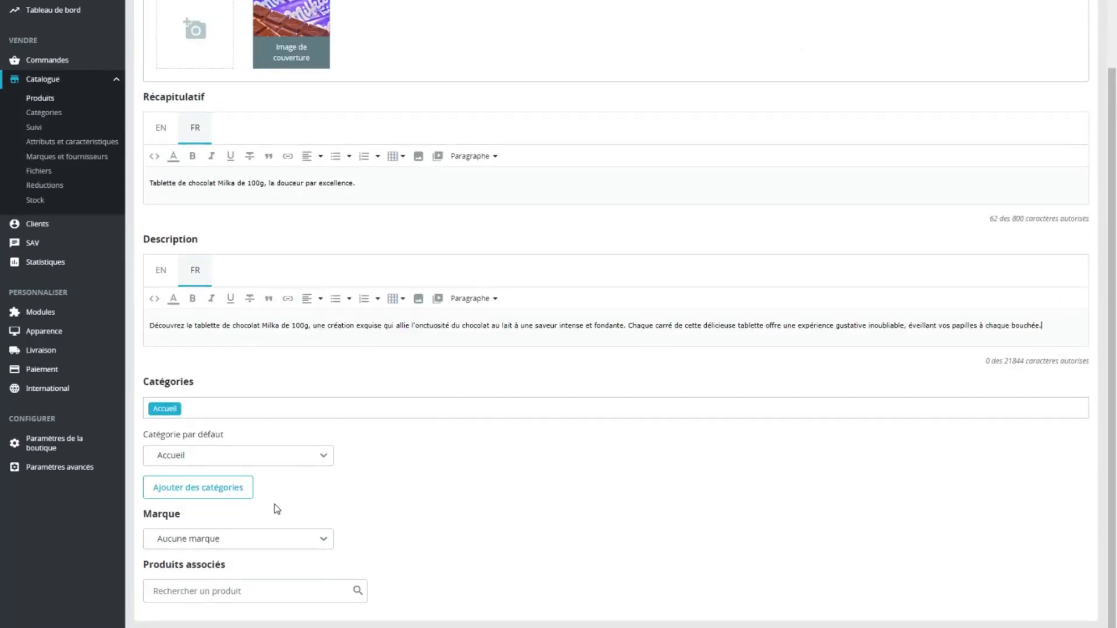
click(236, 493)
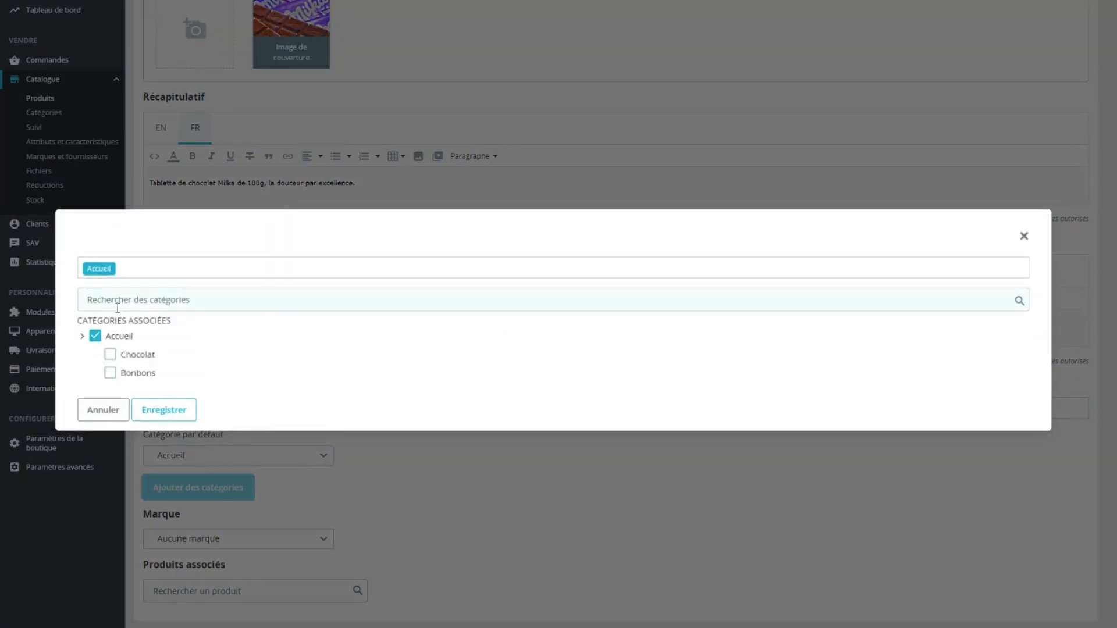
click(110, 356)
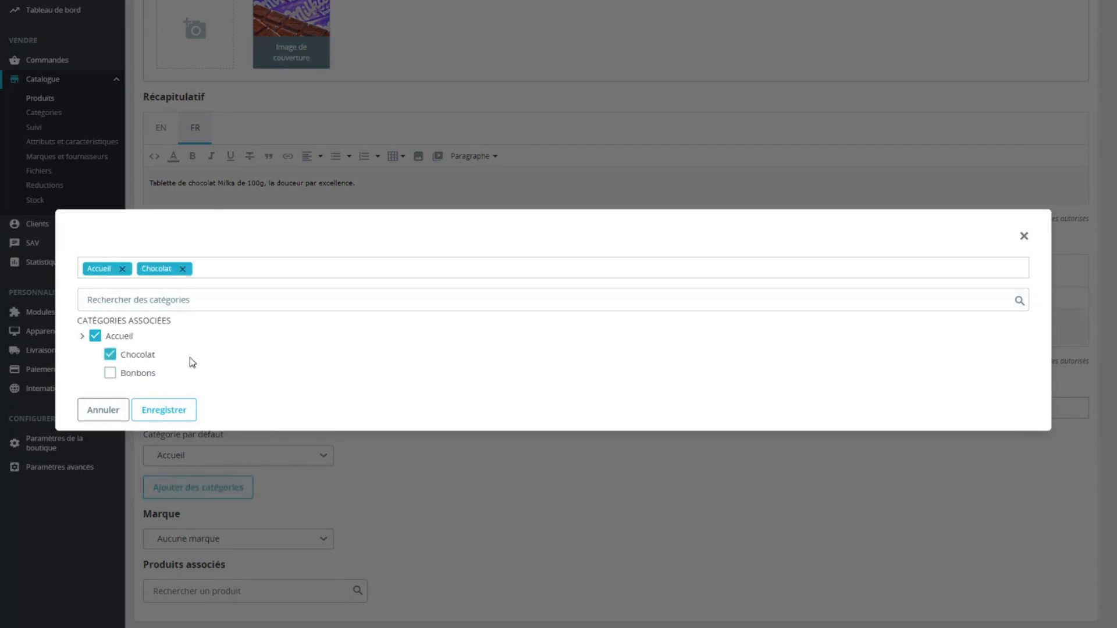
click(152, 409)
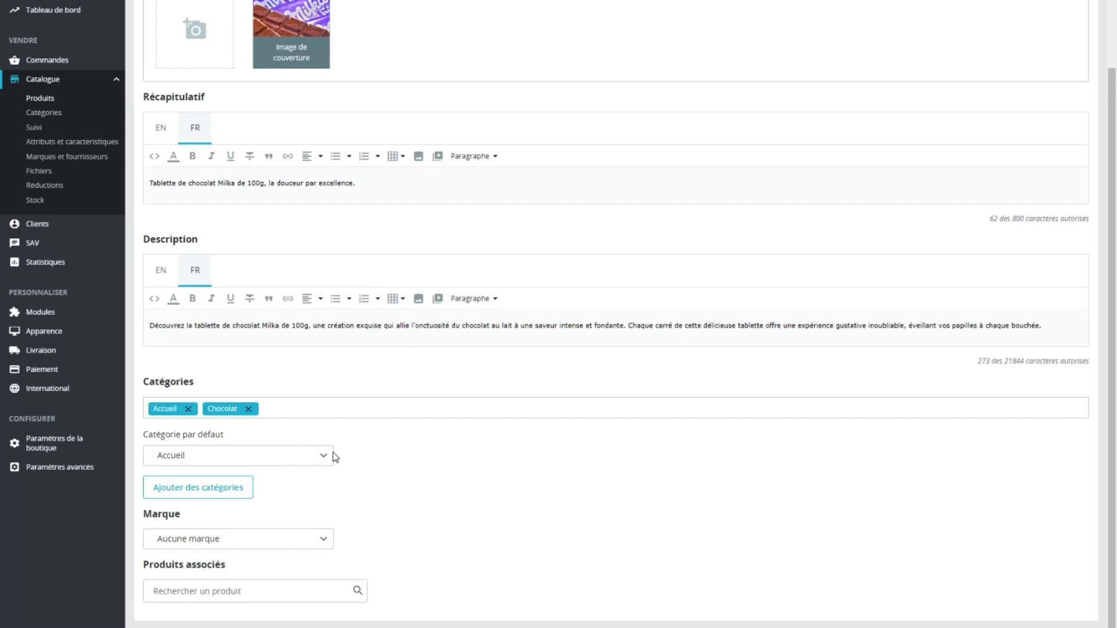
click(299, 541)
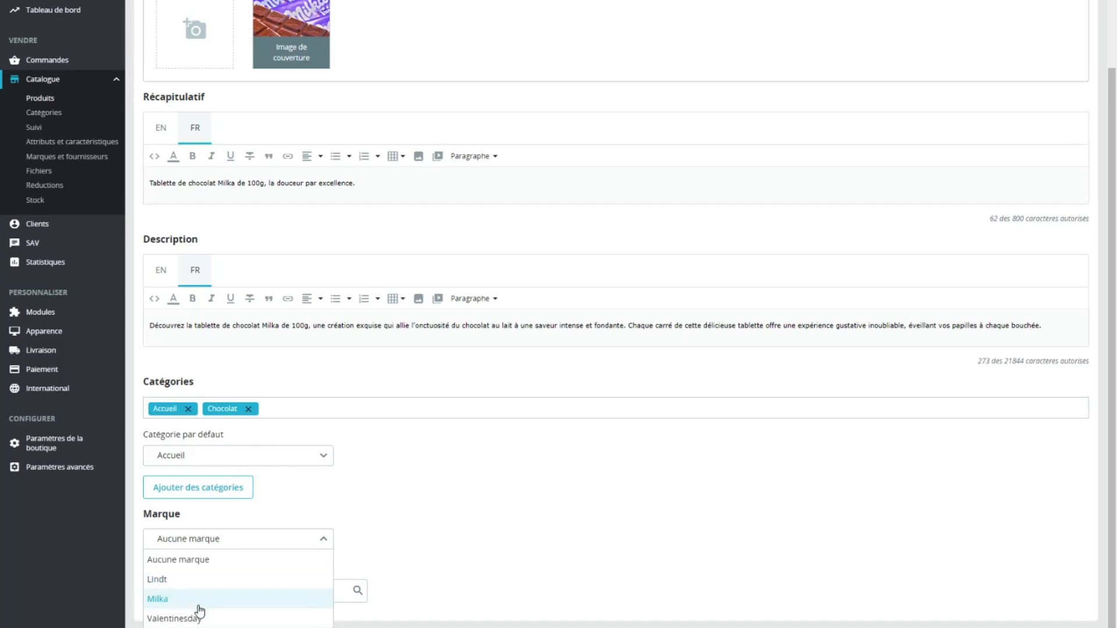
click(162, 600)
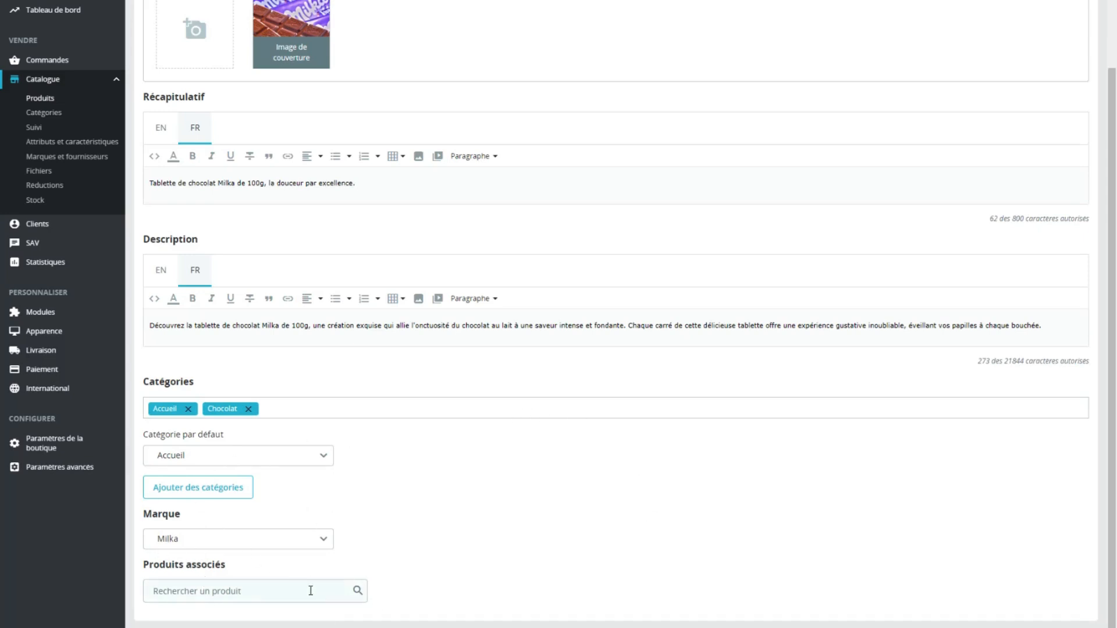
Step: Enter the sheet's product reference MLK-100CH as the Référence in the product's details
scroll(606, 376, up, 2)
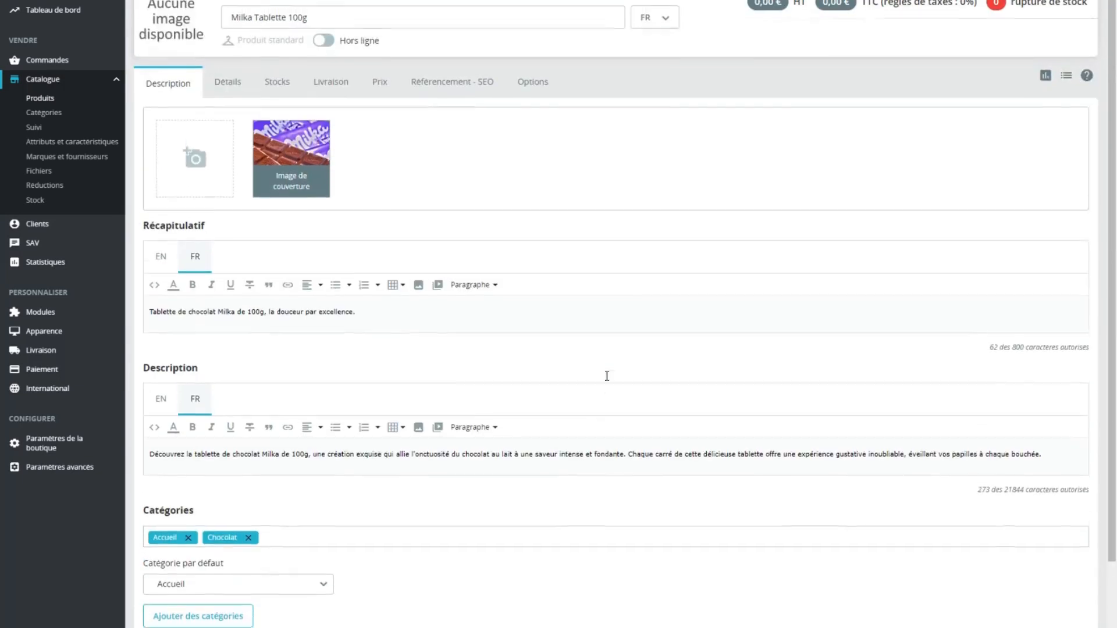
click(228, 84)
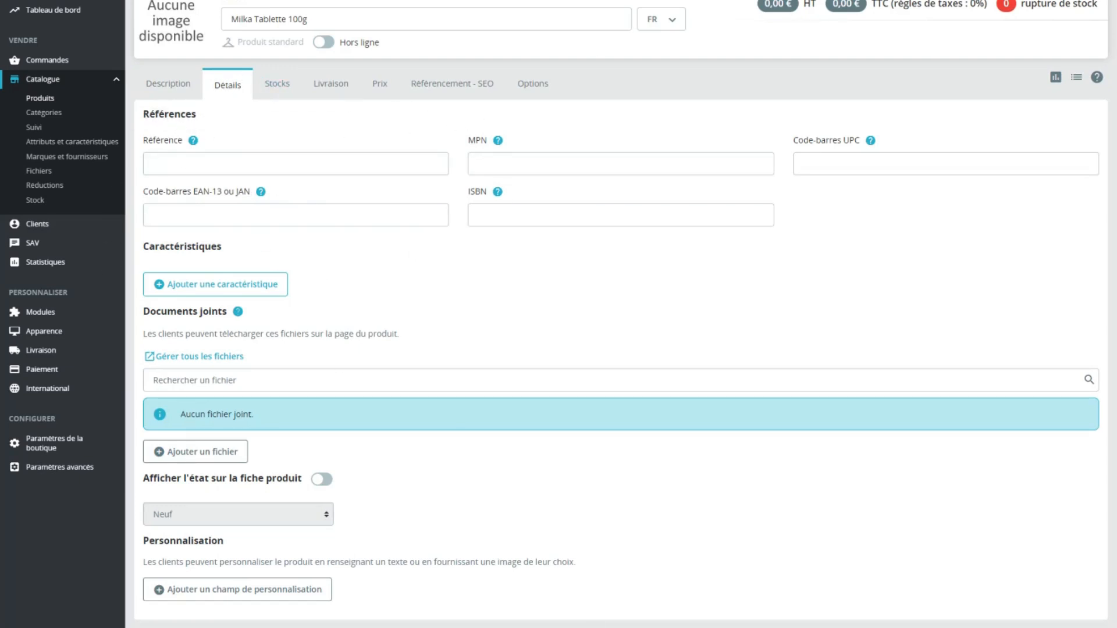
key(alt+Tab)
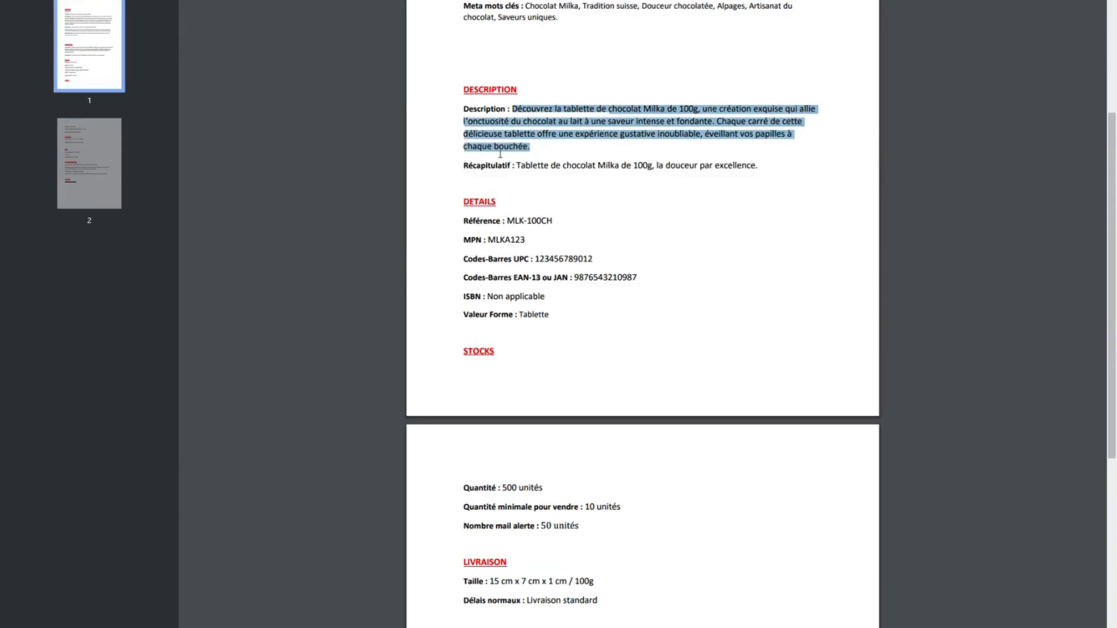
click(500, 155)
scroll(501, 155, down, 3)
scroll(506, 156, up, 2)
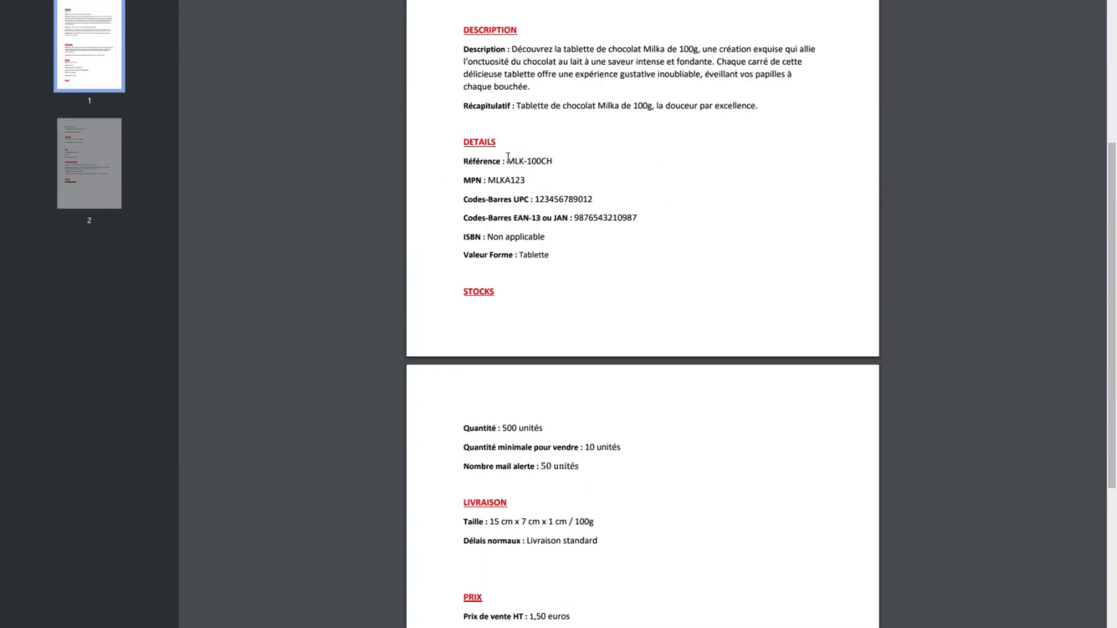
drag(508, 157, 557, 157)
key(ctrl+c)
key(alt+Tab)
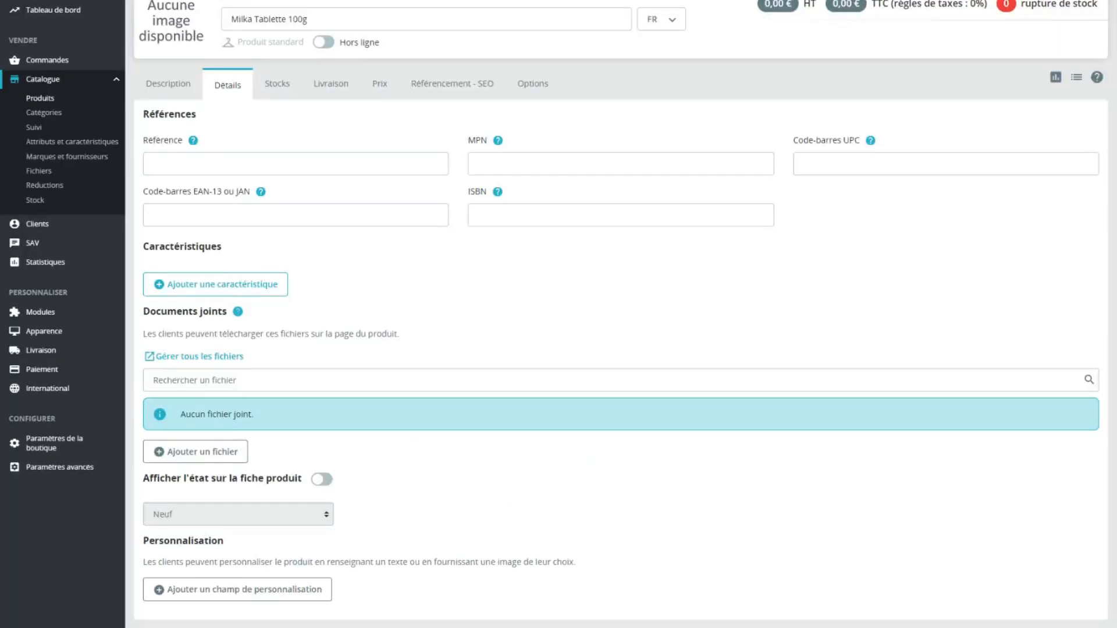
click(244, 158)
key(ctrl+v)
Step: Copy the MPN MLKA123 from the product sheet into the product's MPN field
key(alt+Tab)
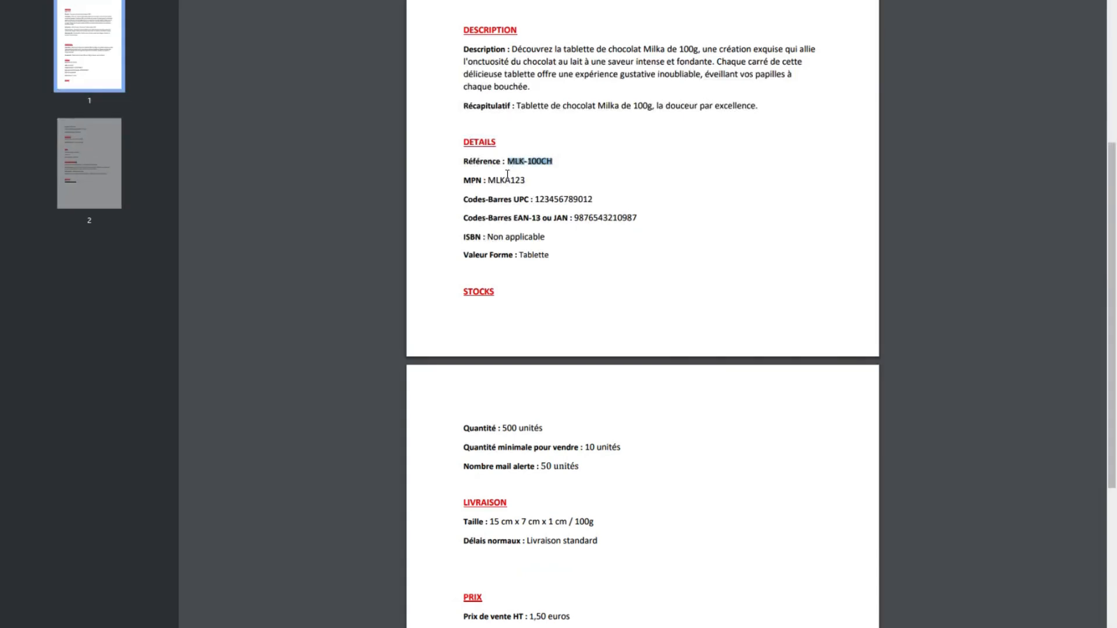
drag(488, 180, 525, 180)
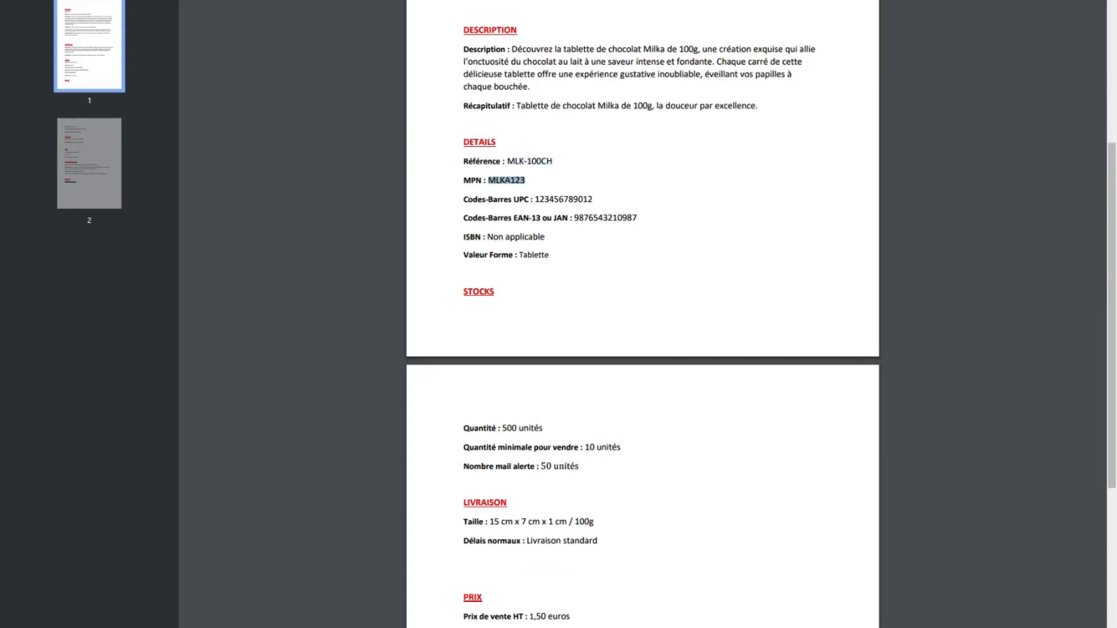
key(ctrl+c)
key(alt+Tab)
key(ctrl+v)
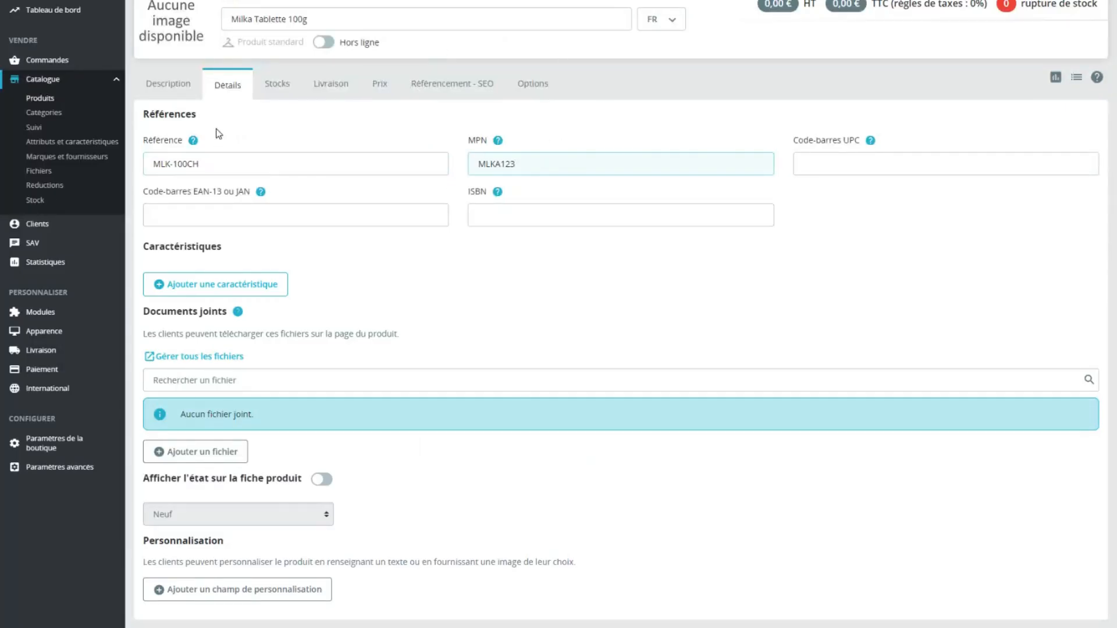
click(203, 139)
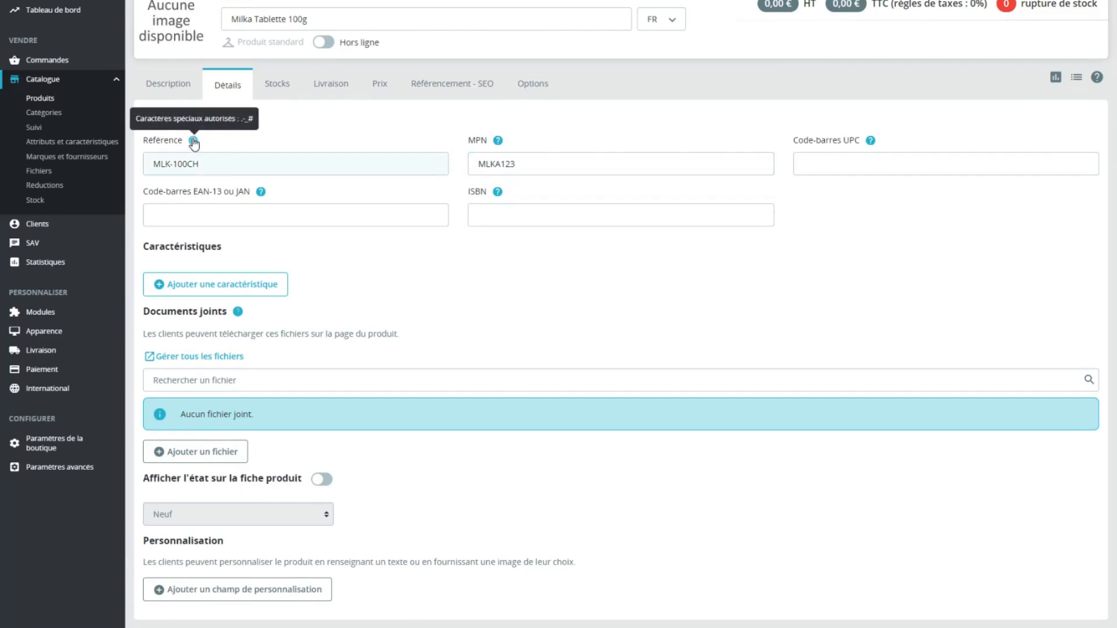
click(498, 141)
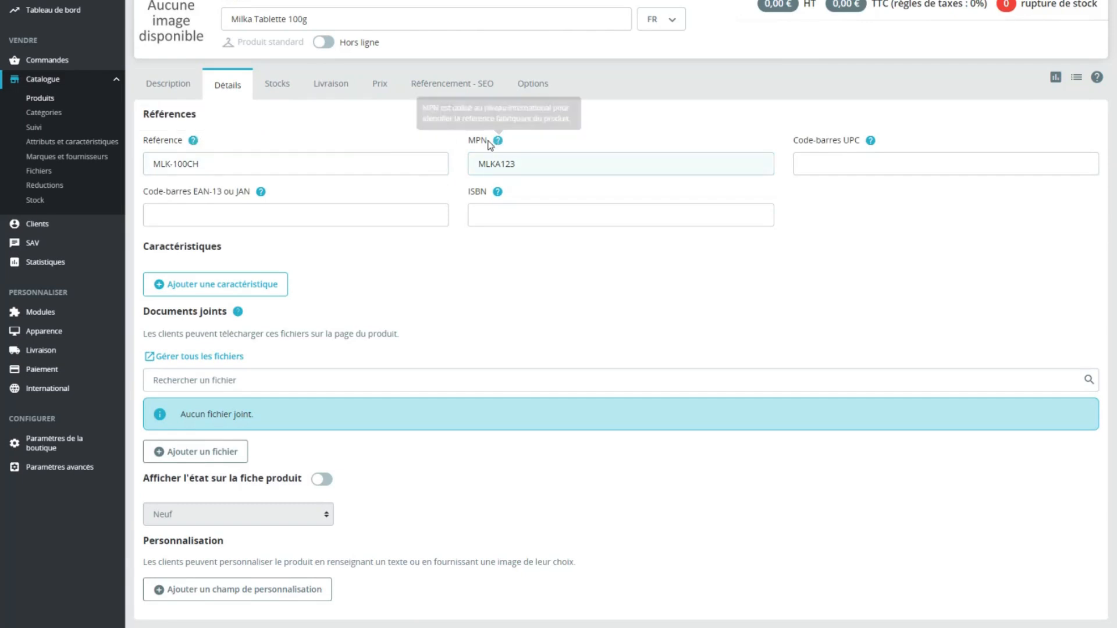
click(870, 140)
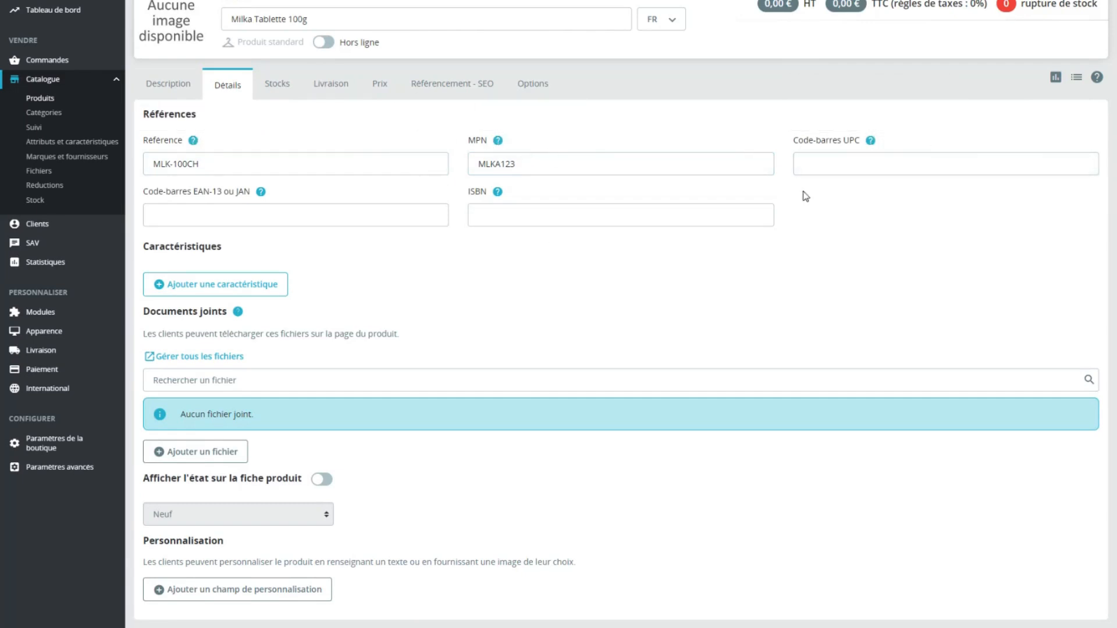
key(alt+Tab)
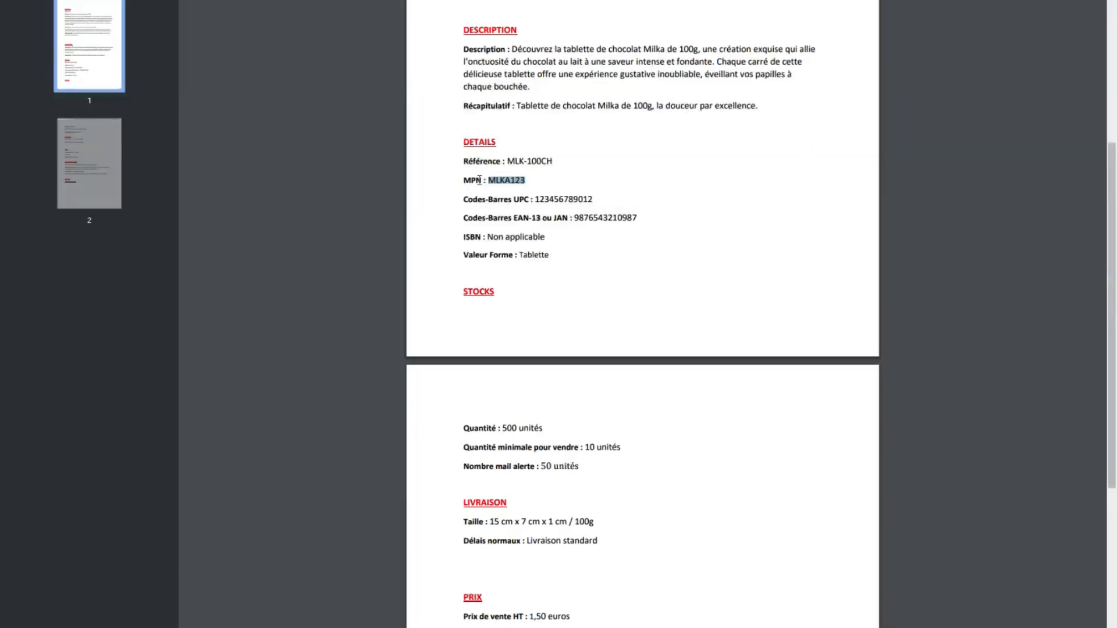
drag(534, 201, 599, 201)
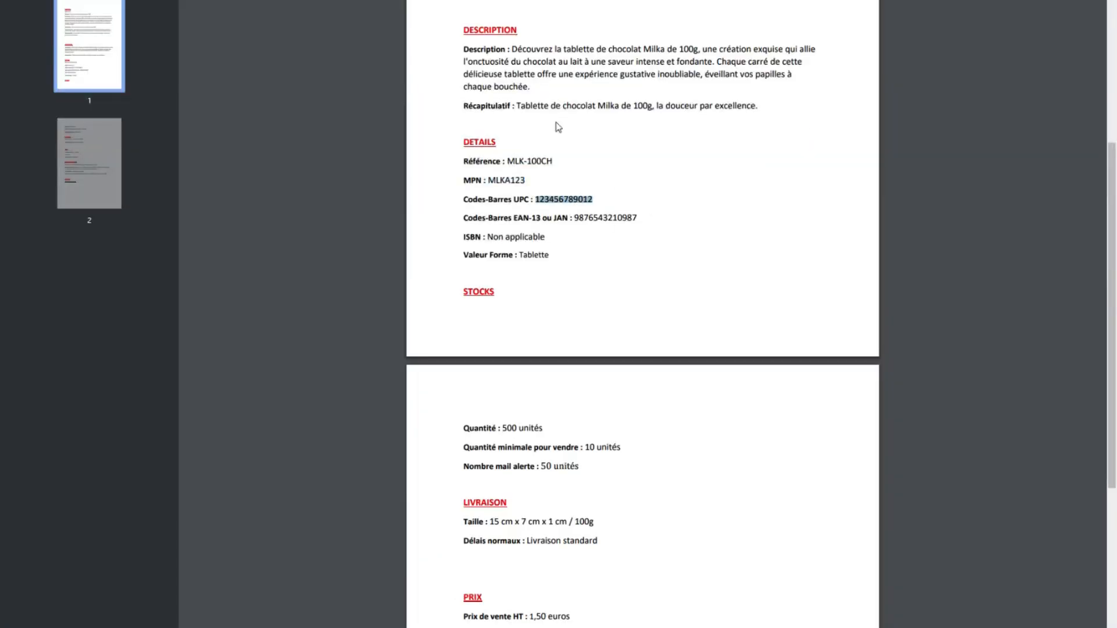
key(alt+Tab)
key(ctrl+v)
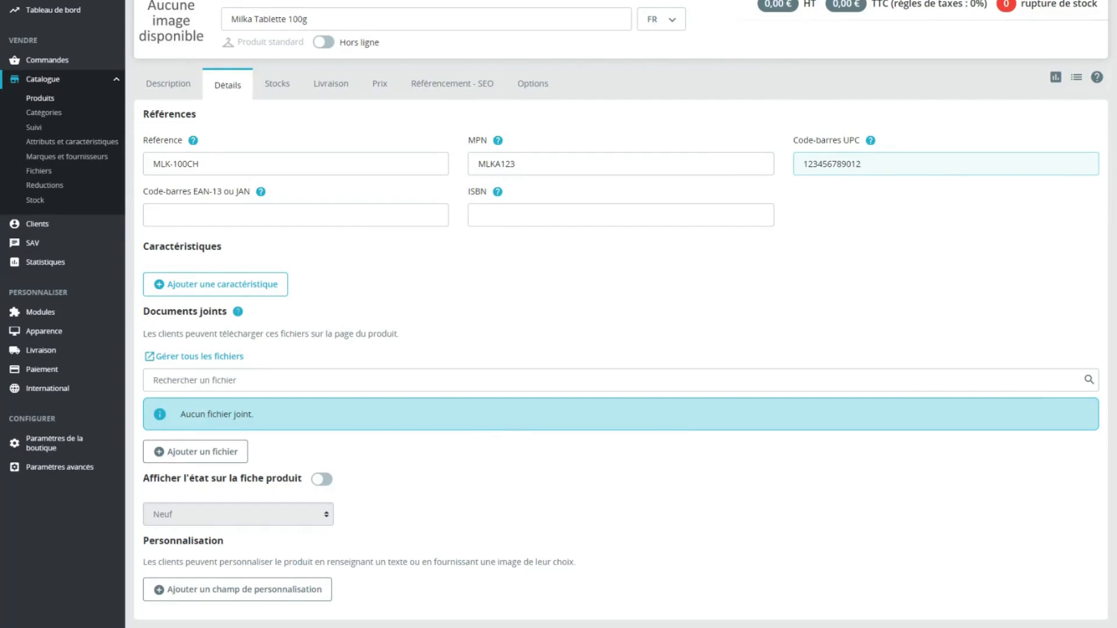
key(alt+Tab)
drag(576, 218, 645, 219)
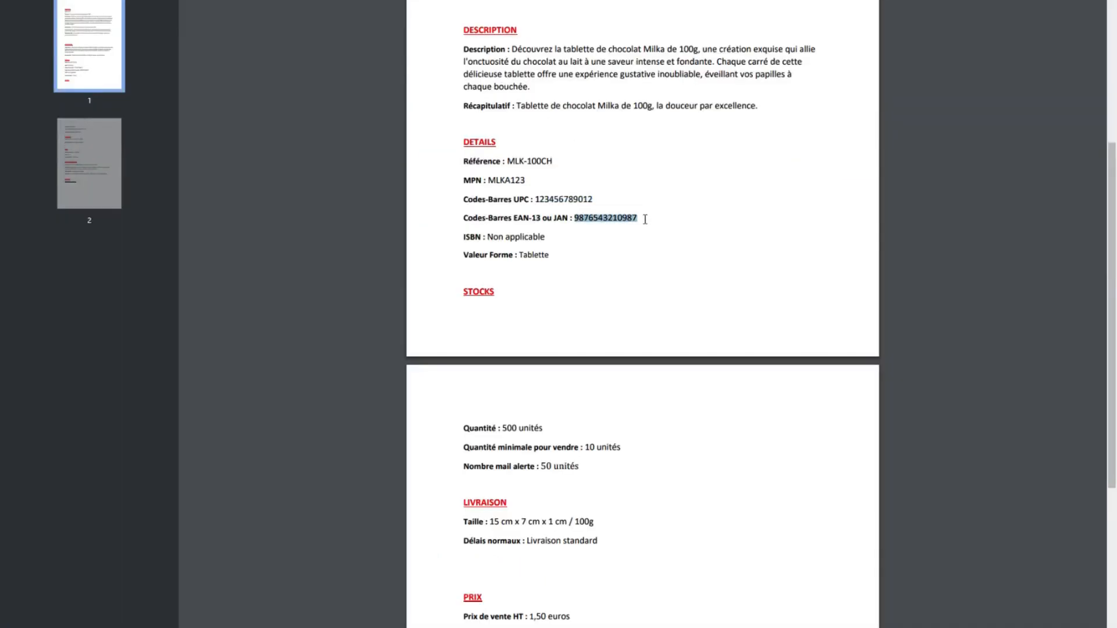
key(alt+Tab)
click(242, 209)
key(ctrl+v)
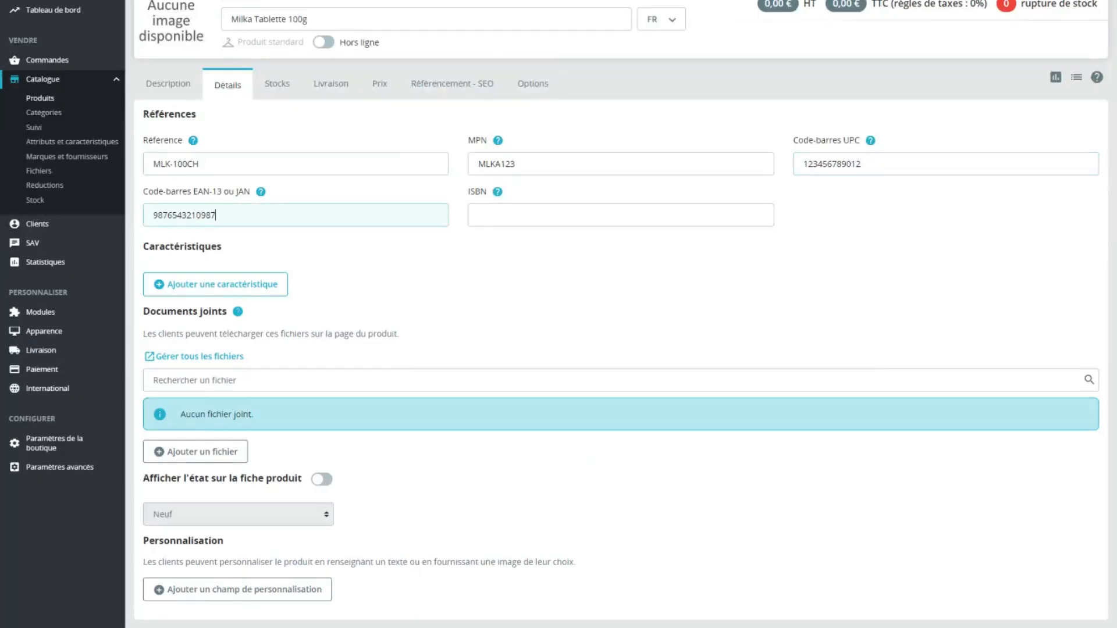
Step: Add the characteristic "Forme de chocolat" to the product with the custom French value "Tablette", as given in the sheet
key(alt+Tab)
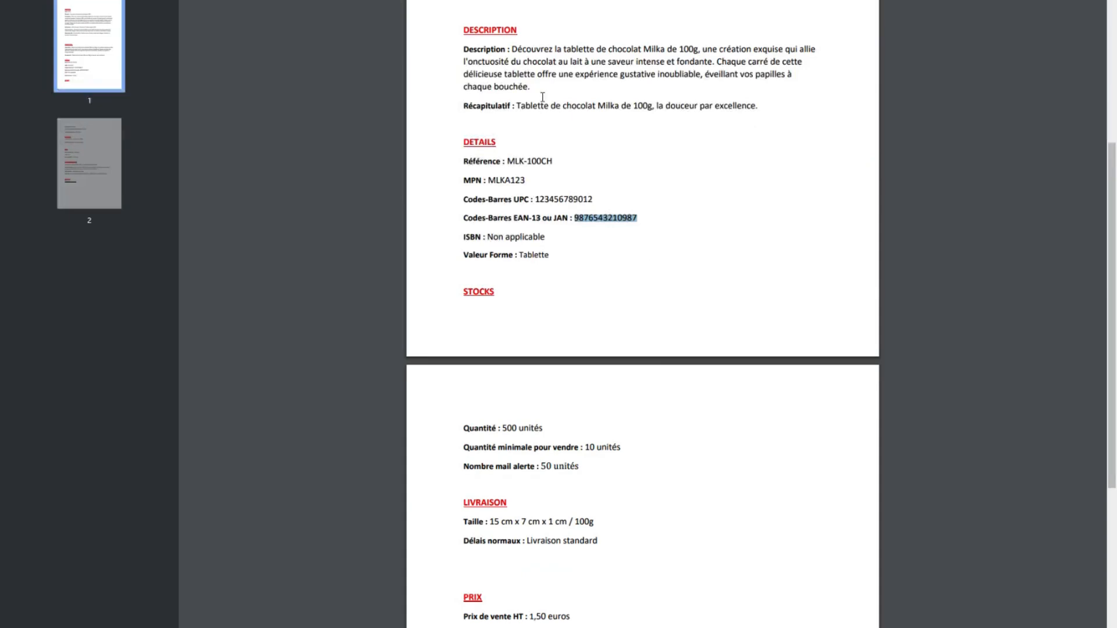
key(alt+Tab)
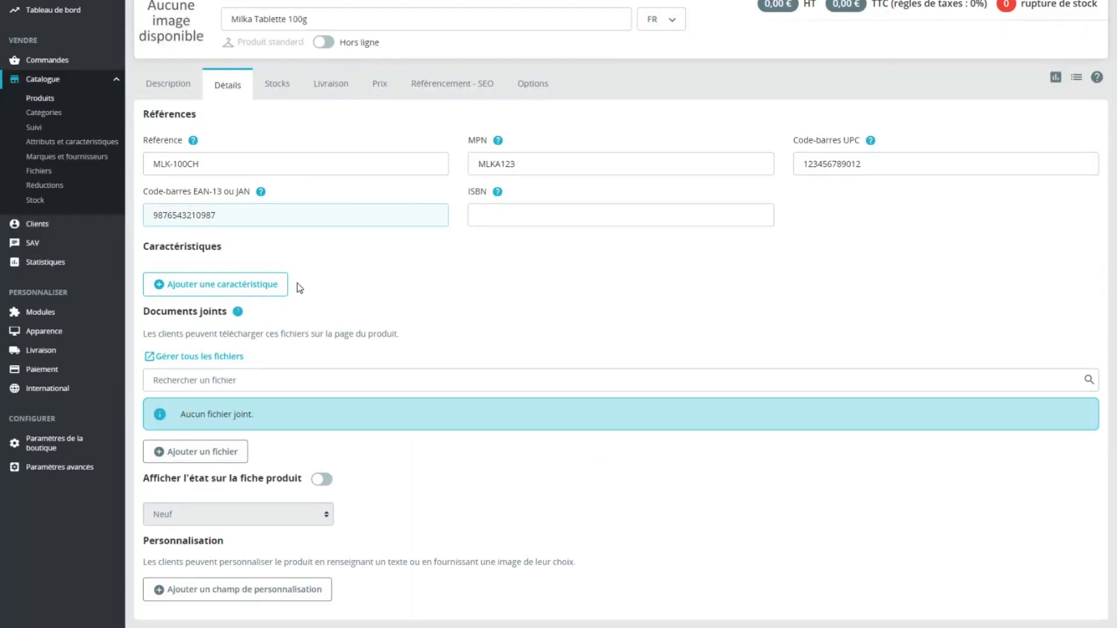
click(249, 288)
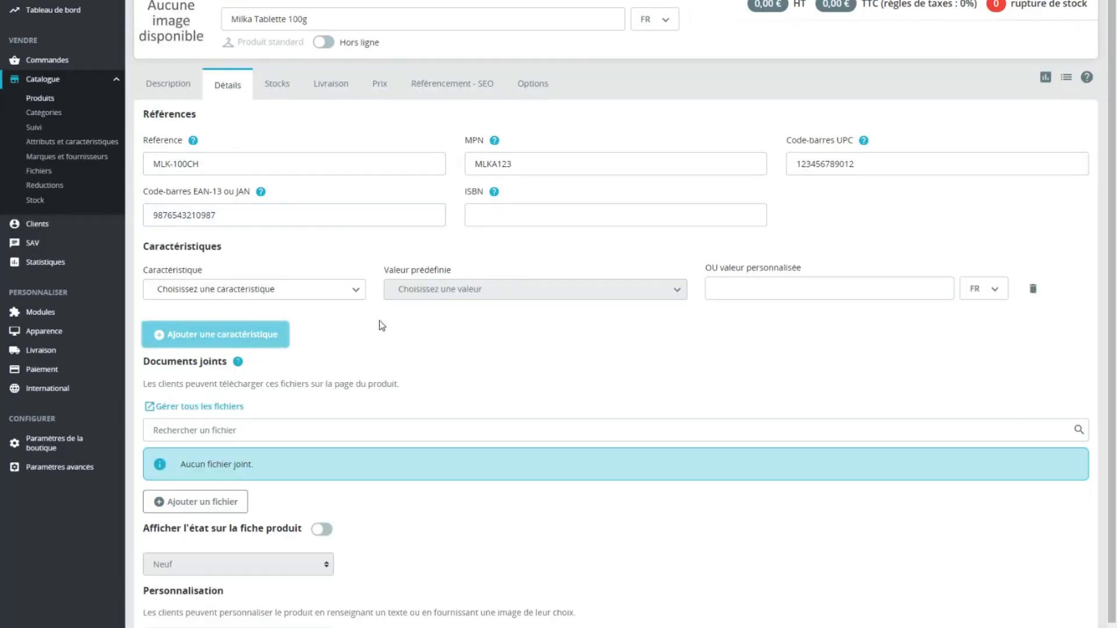
click(256, 289)
click(198, 361)
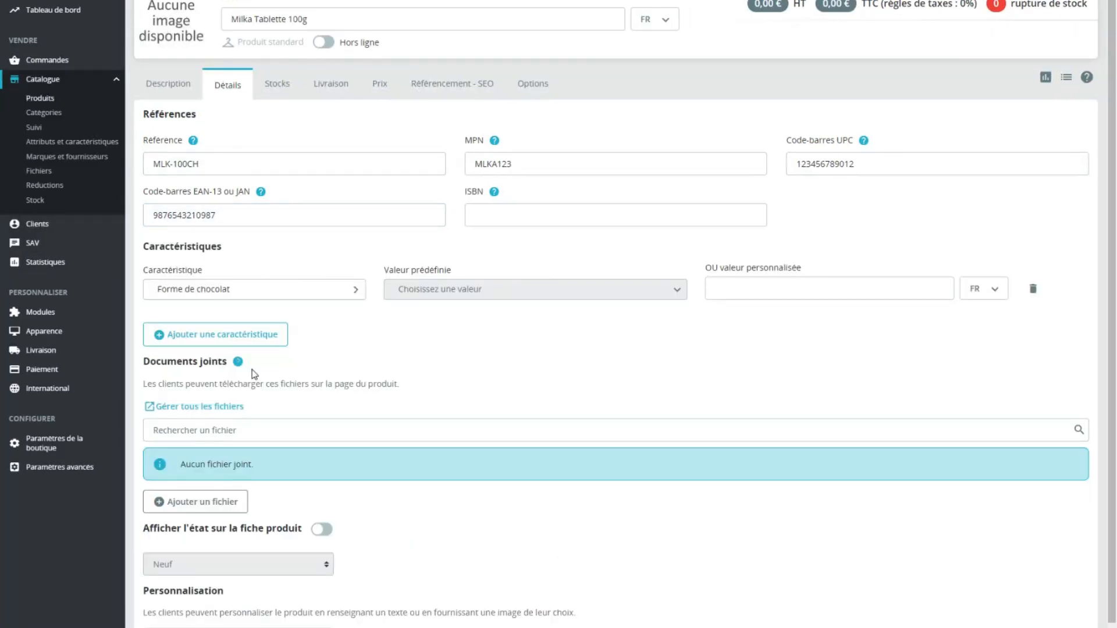
click(450, 294)
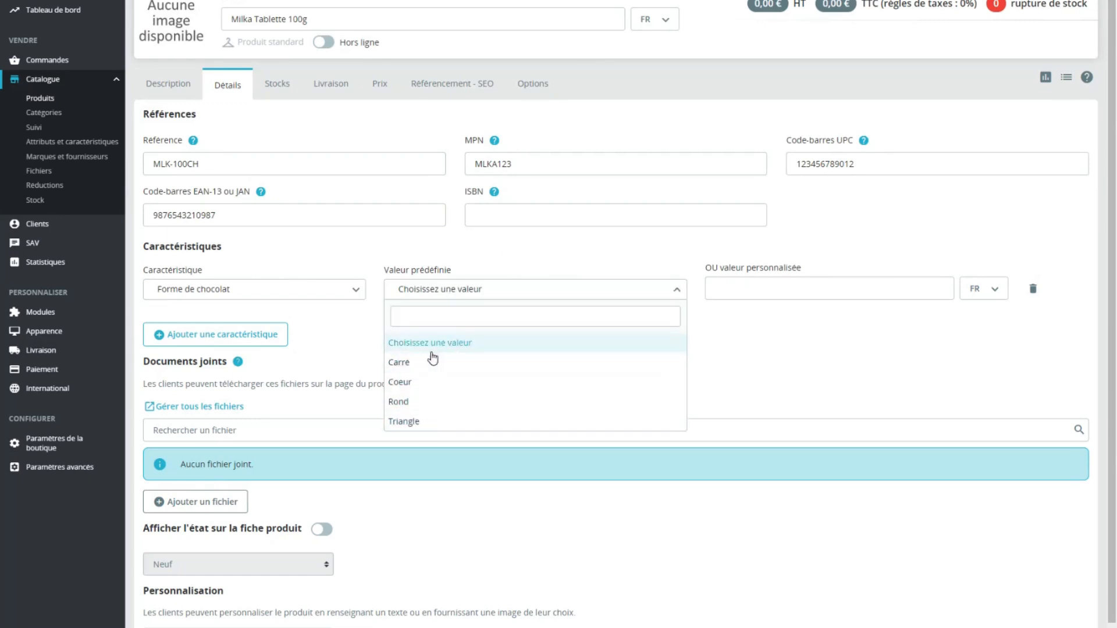
click(863, 287)
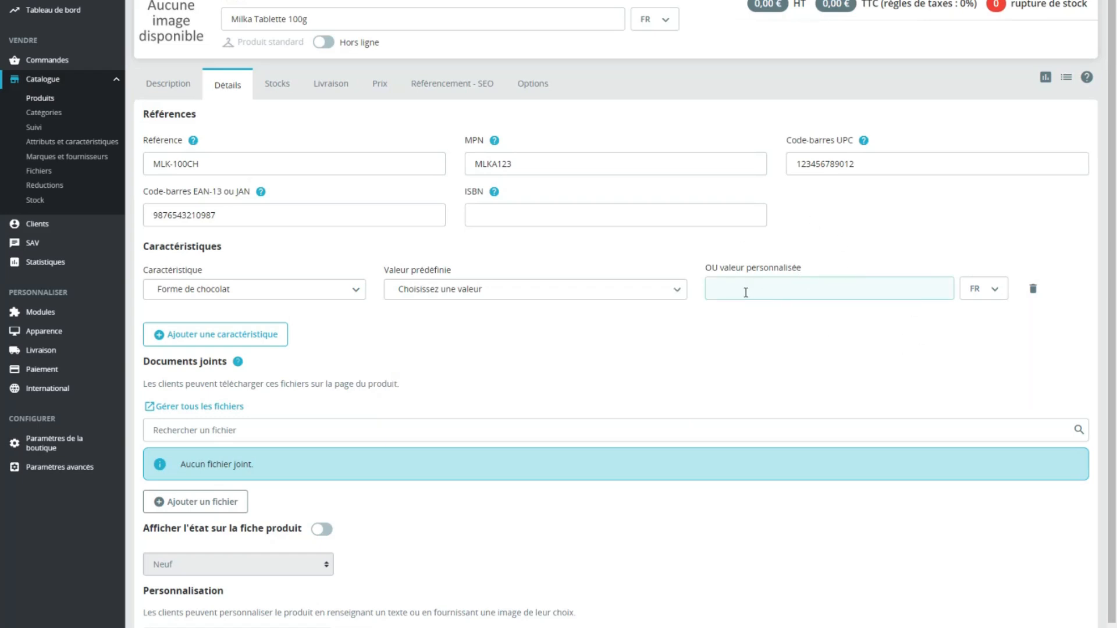
text(Ta)
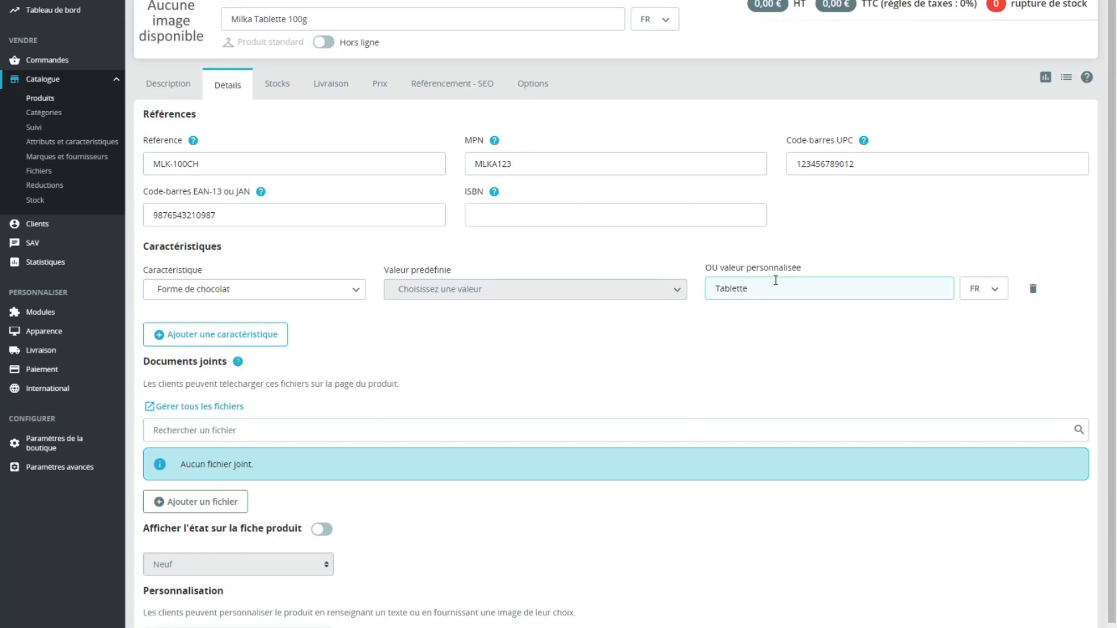
Step: Complete the custom value "Tablette" and add the characteristic "Poids" with the custom French value "100g"
text(blette)
click(274, 334)
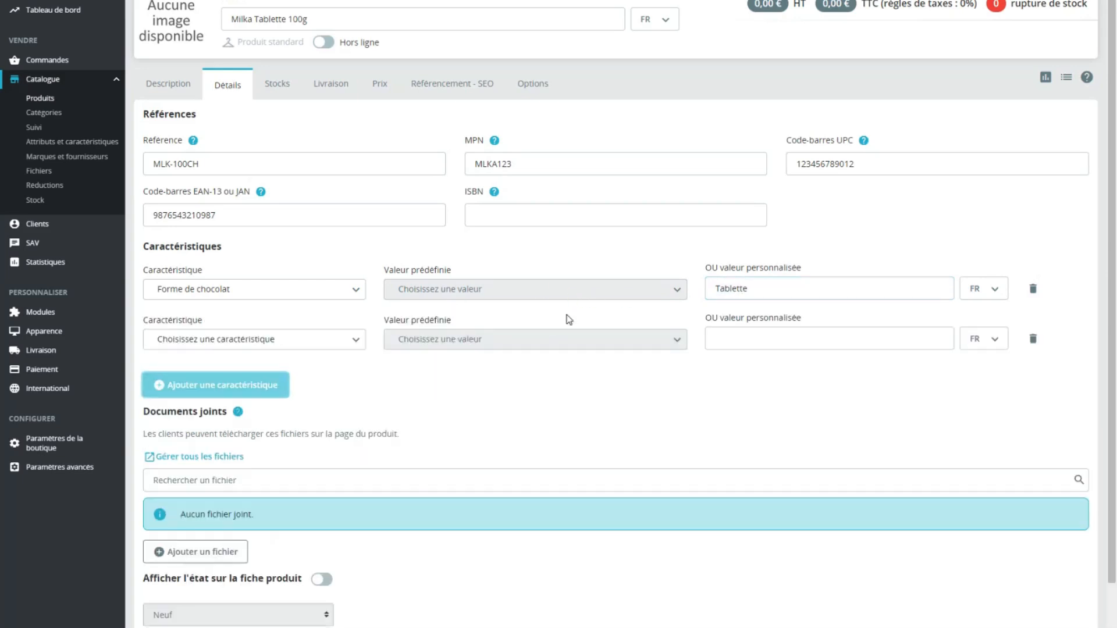
click(342, 332)
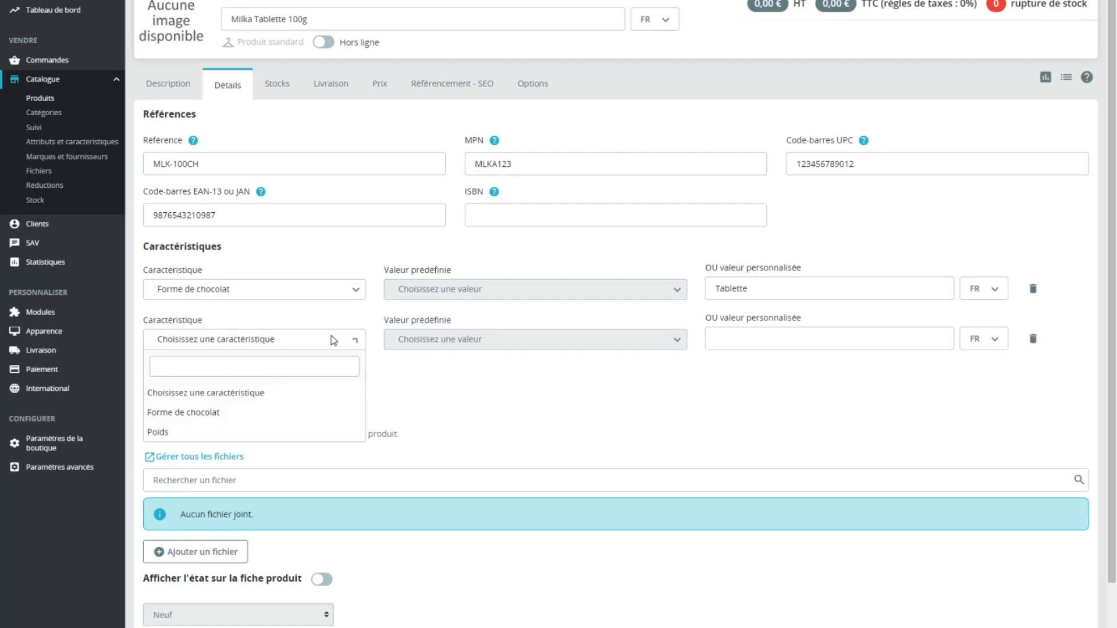
click(210, 431)
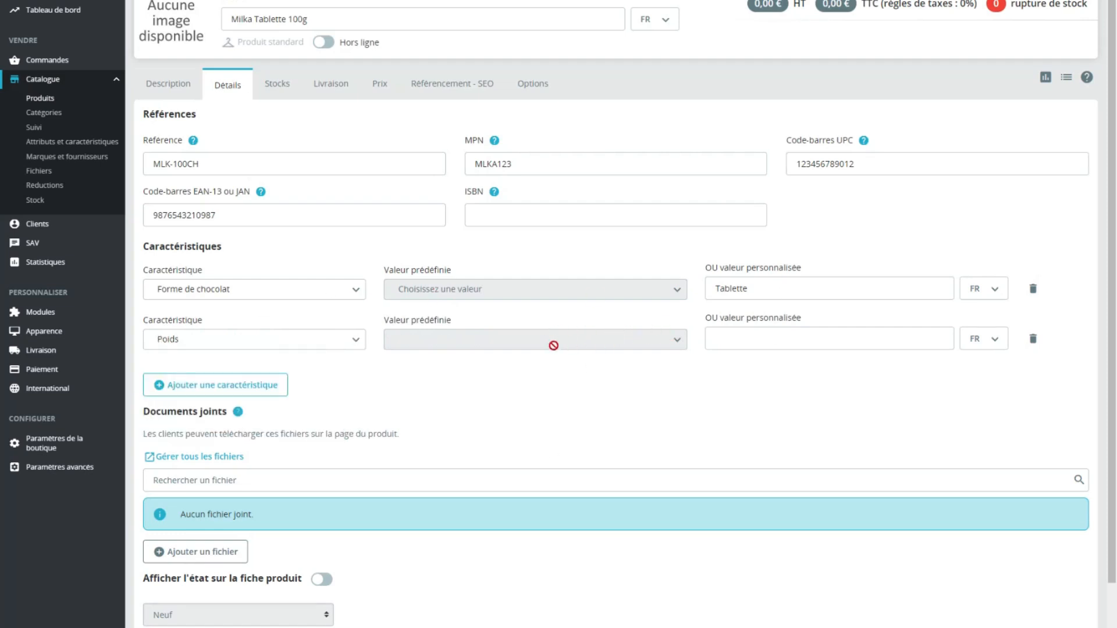
click(811, 344)
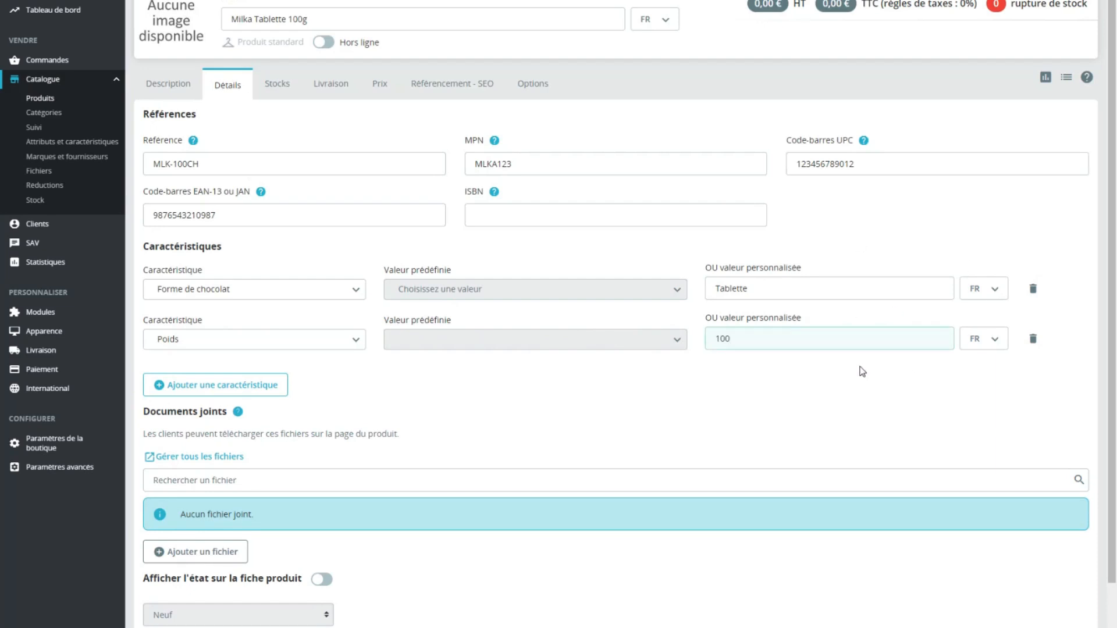
click(737, 336)
key(BackSpace)
click(857, 396)
scroll(237, 386, down, 2)
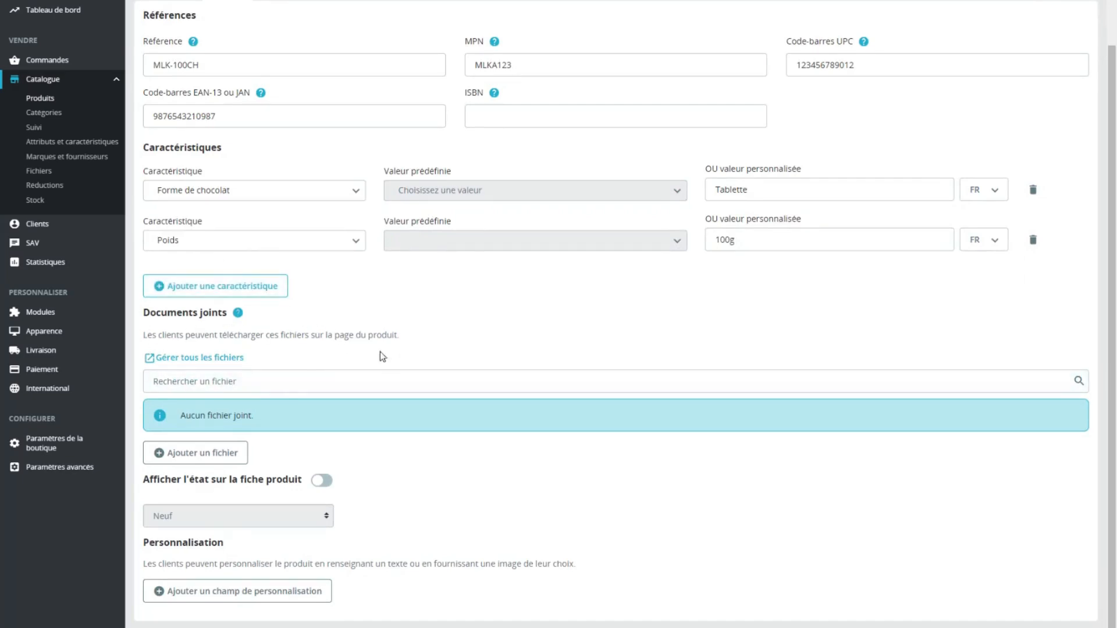
Step: Start a new attached file named Fiche_Produit_Milka100g with the French description ": L'harmonie du chocolat tendre depuis 1901."
click(213, 449)
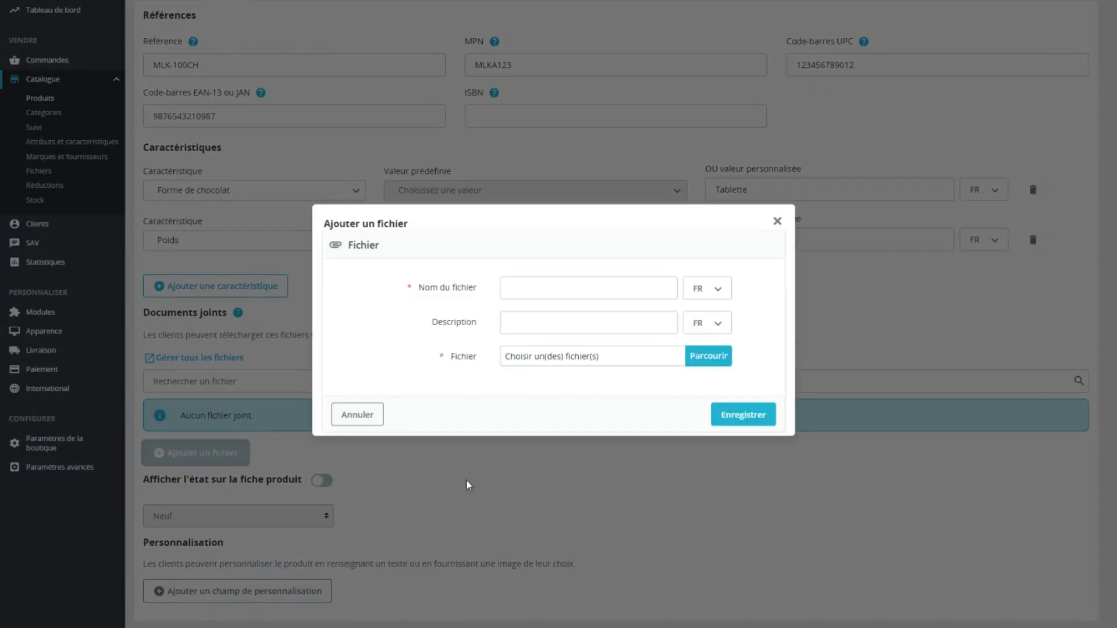
click(561, 278)
click(599, 319)
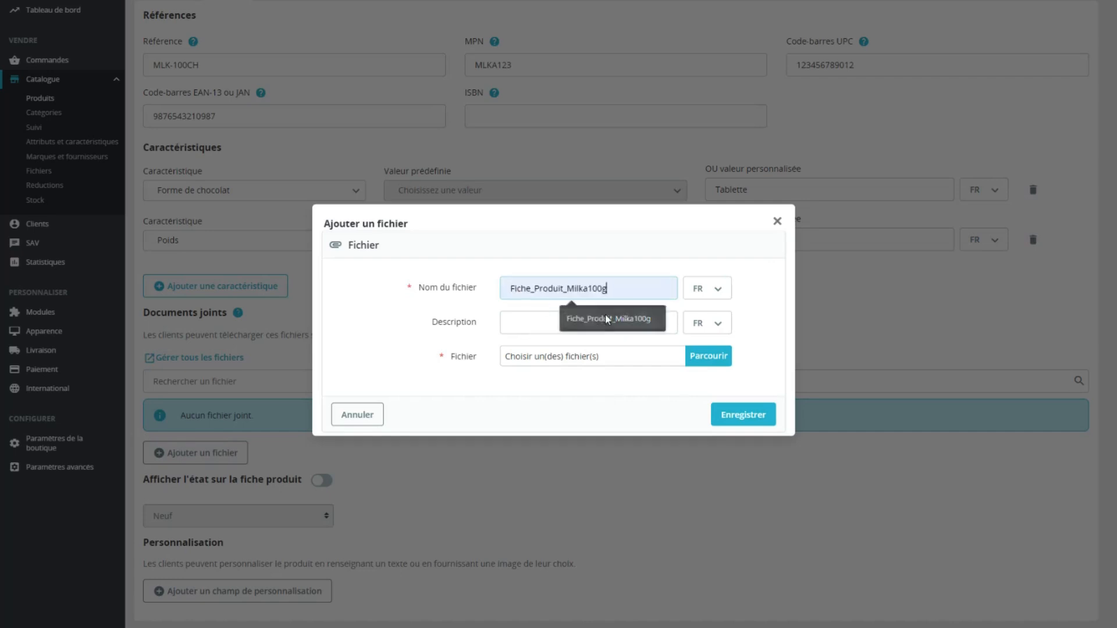
drag(515, 289, 638, 290)
click(639, 289)
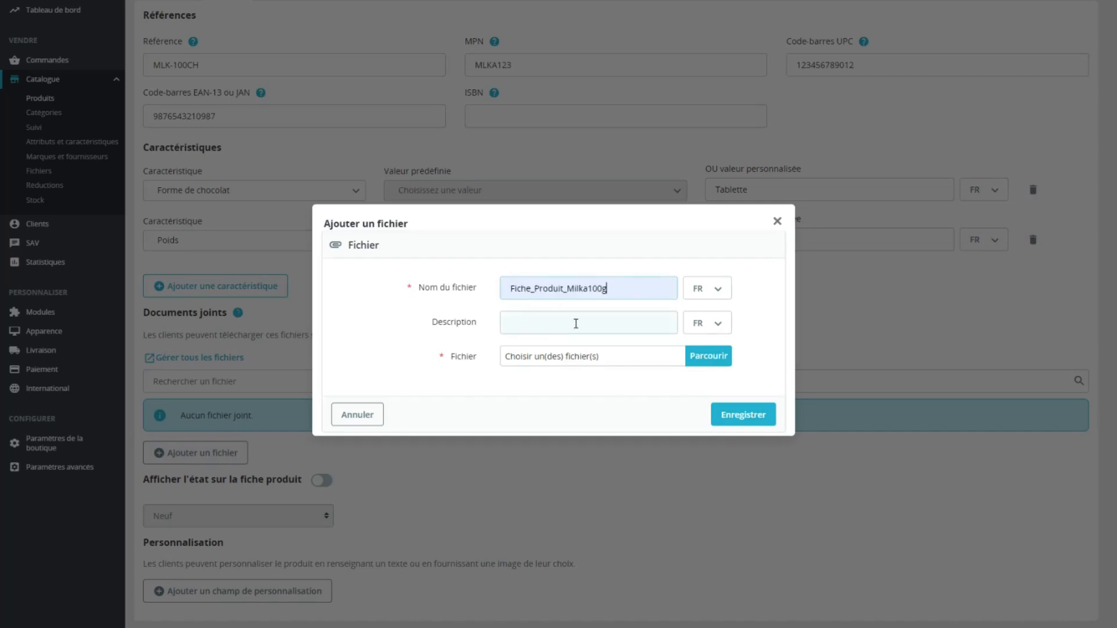
click(564, 320)
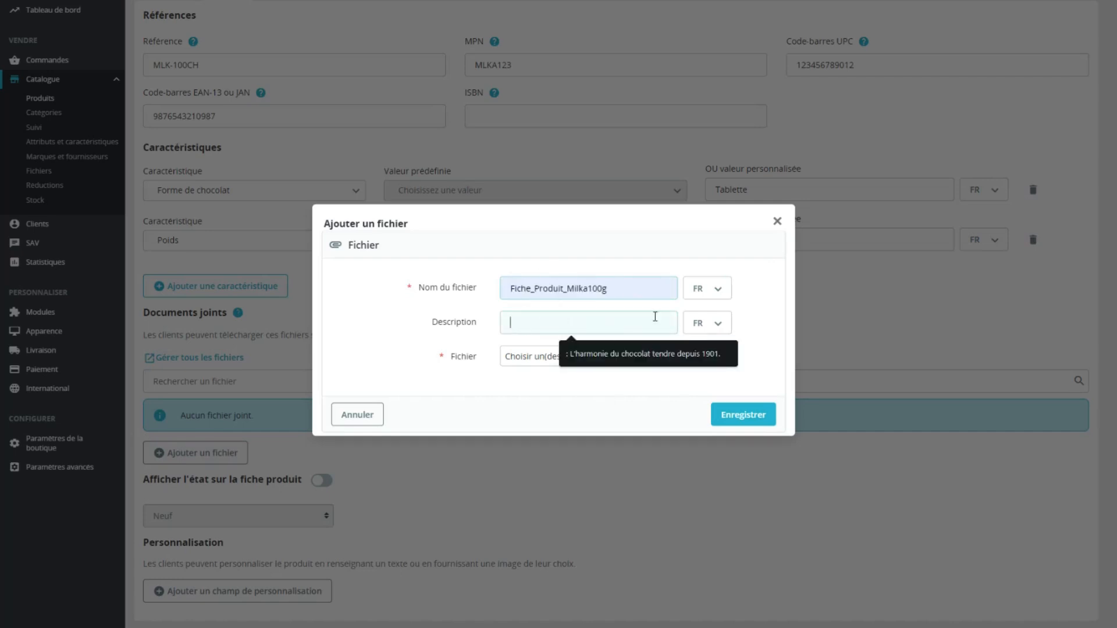
click(692, 344)
drag(526, 323, 653, 325)
click(534, 324)
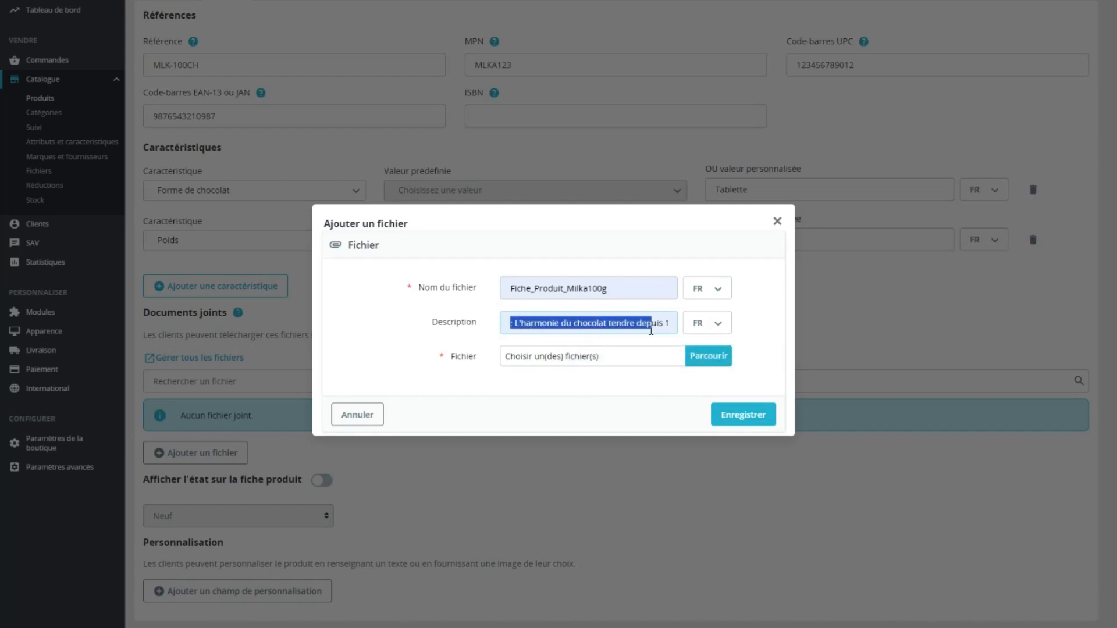
click(634, 325)
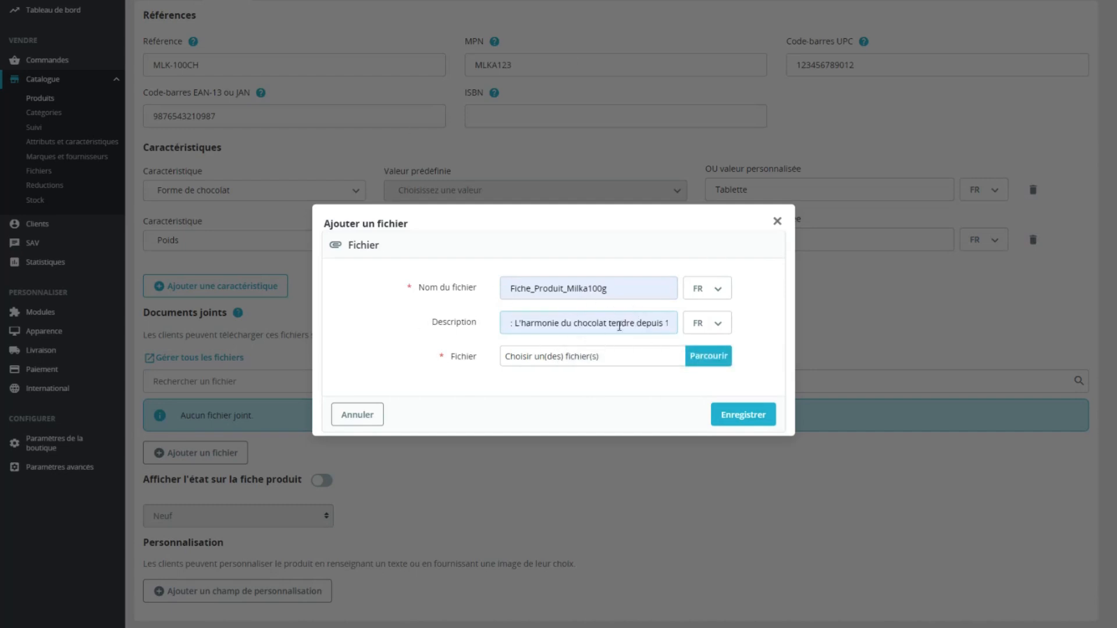
Step: Select Fiche_Produits_Tablette_Milka.pdf as the document to attach and save it to the product
click(708, 360)
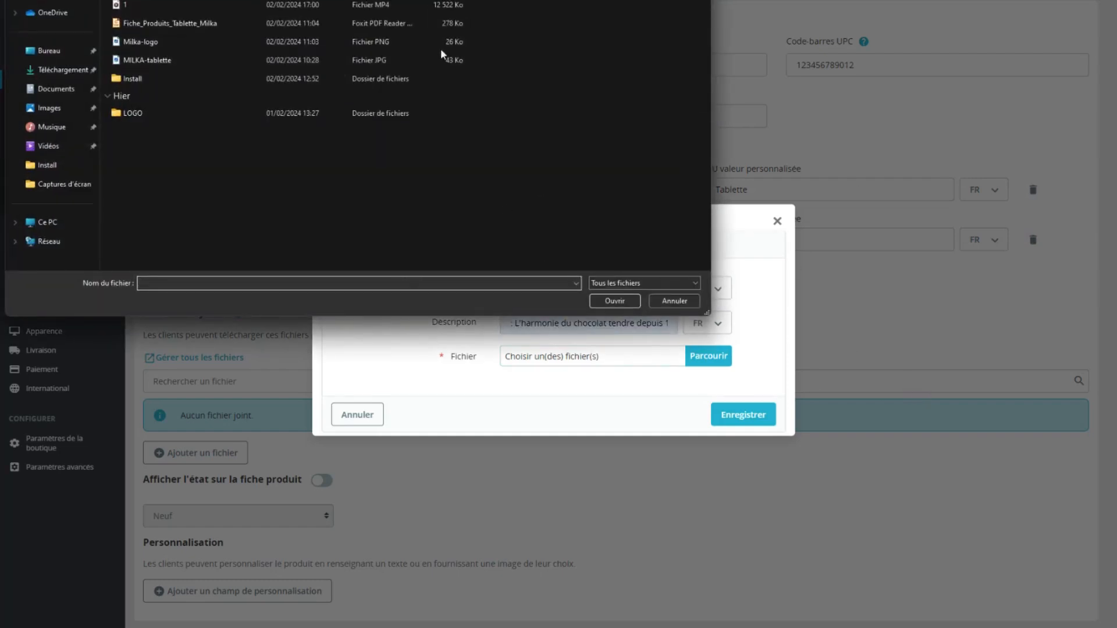
double_click(142, 23)
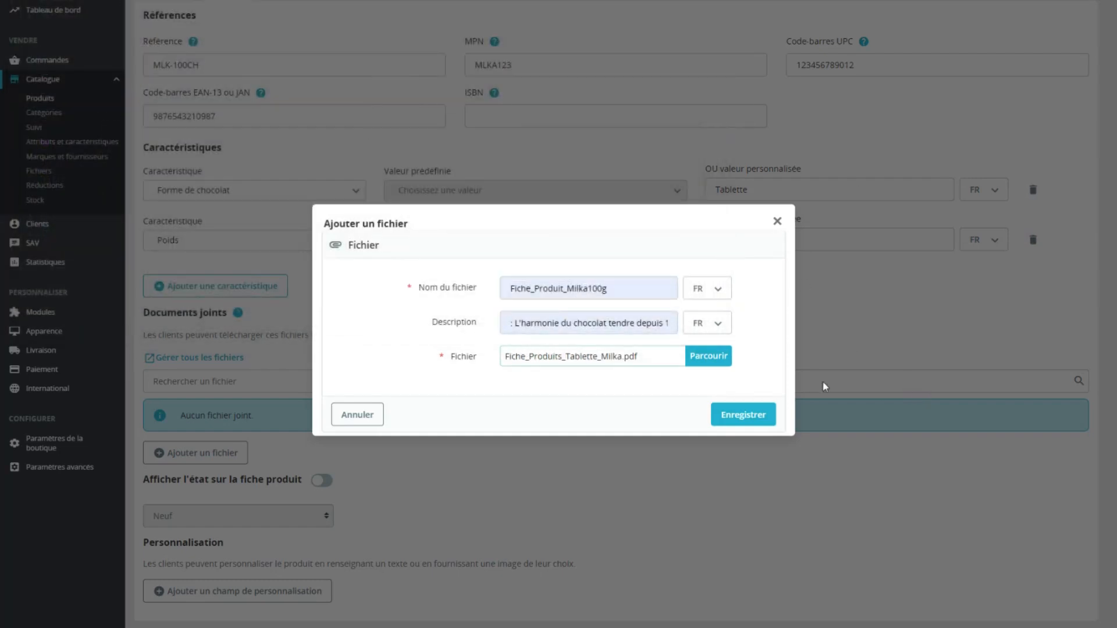
click(755, 417)
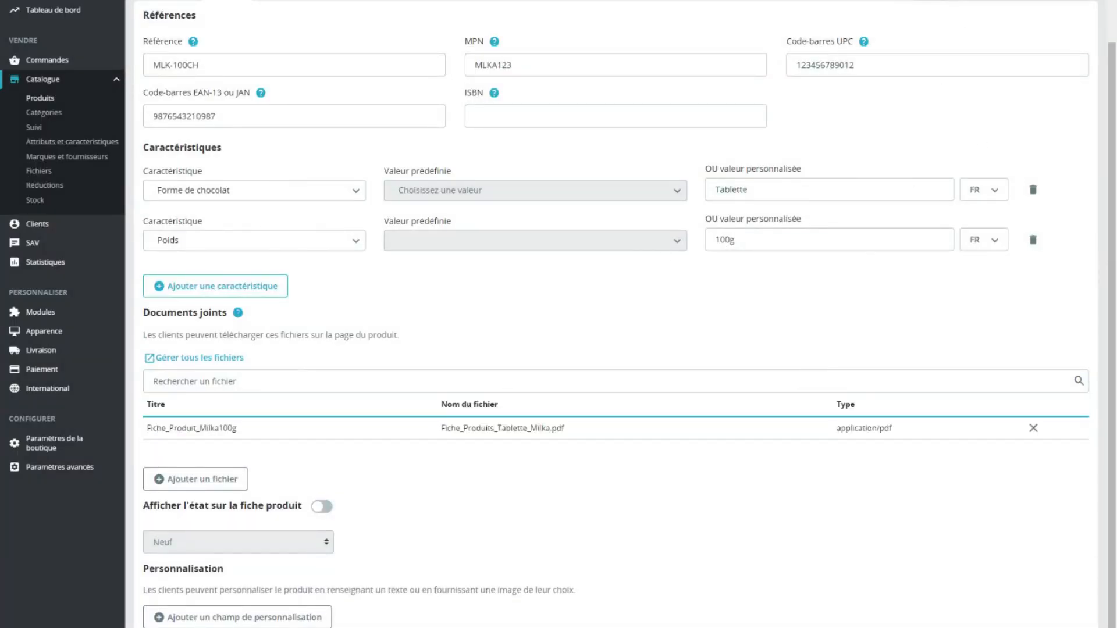
scroll(343, 346, down, 1)
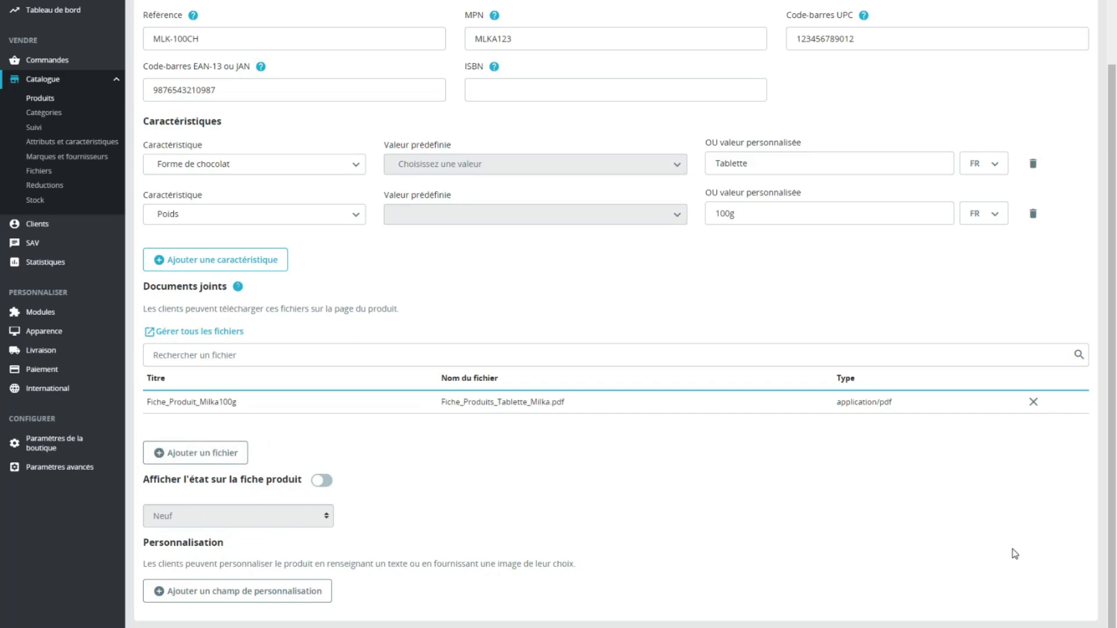
Step: Look up the stock quantity in the product sheet and add 500 units to the product's stock
scroll(827, 346, up, 3)
click(277, 85)
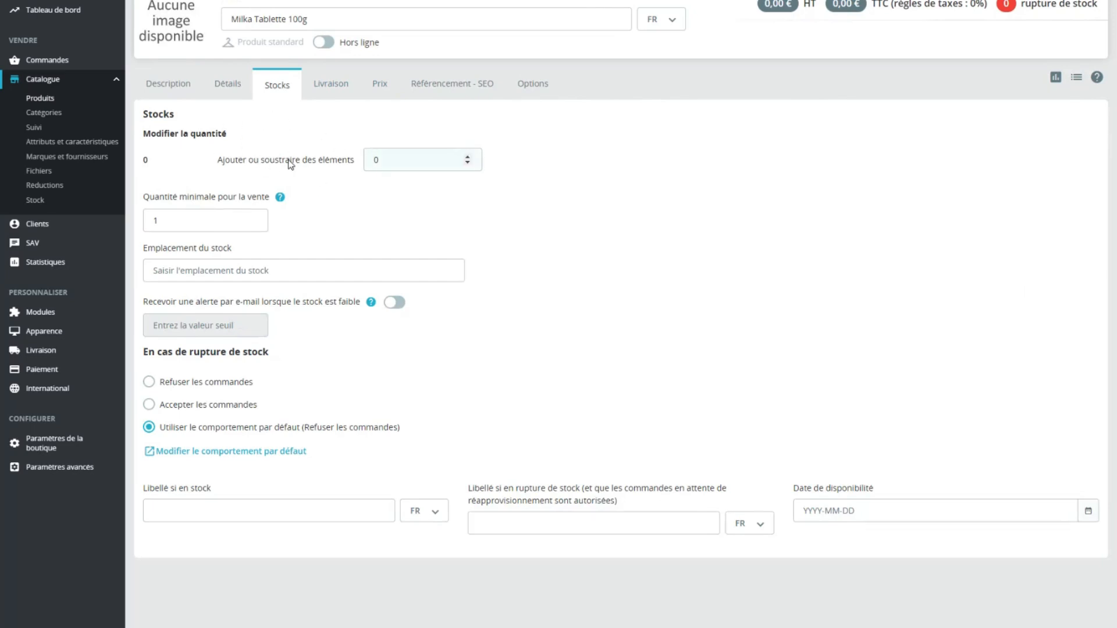
key(alt+Tab)
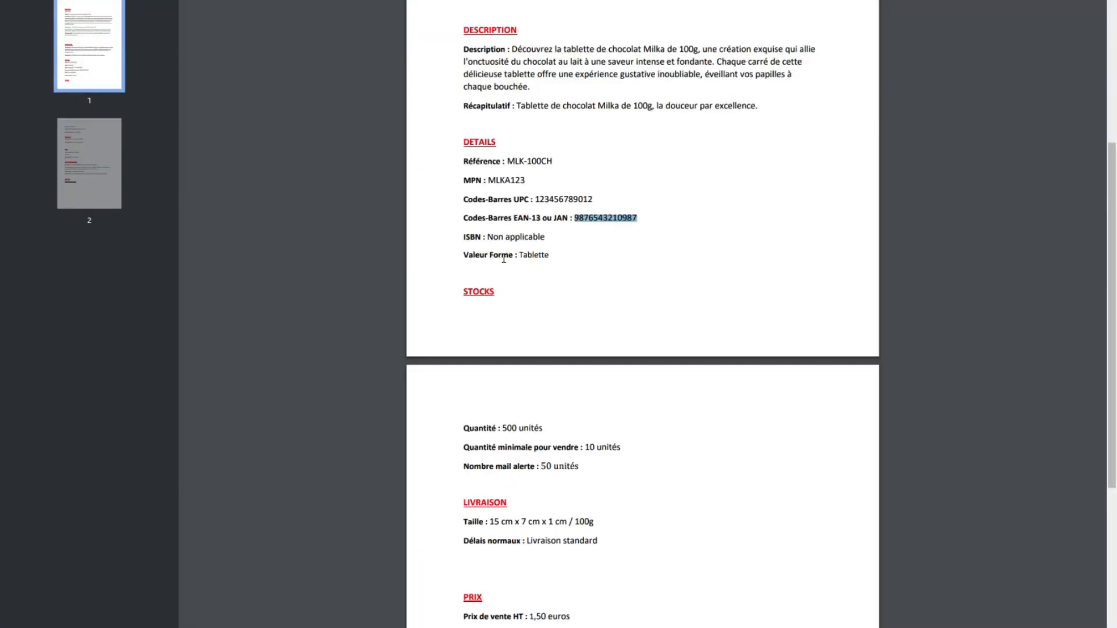
scroll(504, 259, down, 2)
key(alt+Tab)
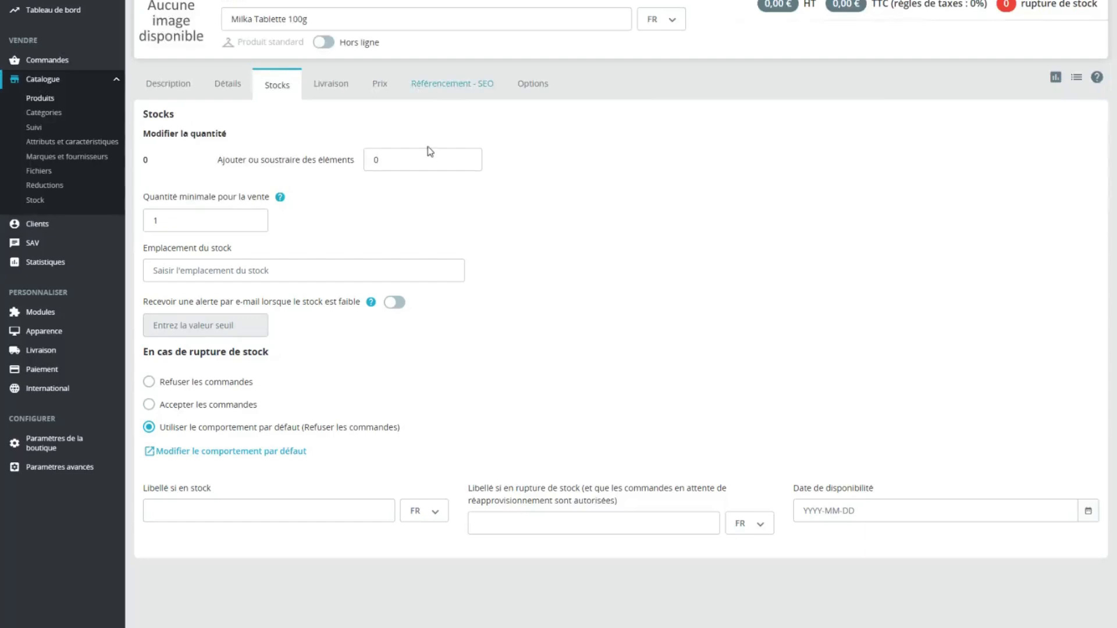
double_click(397, 160)
text(500)
key(Tab)
Step: Set the product's minimum quantity for sale to 10, as given in the product sheet
key(alt+Tab)
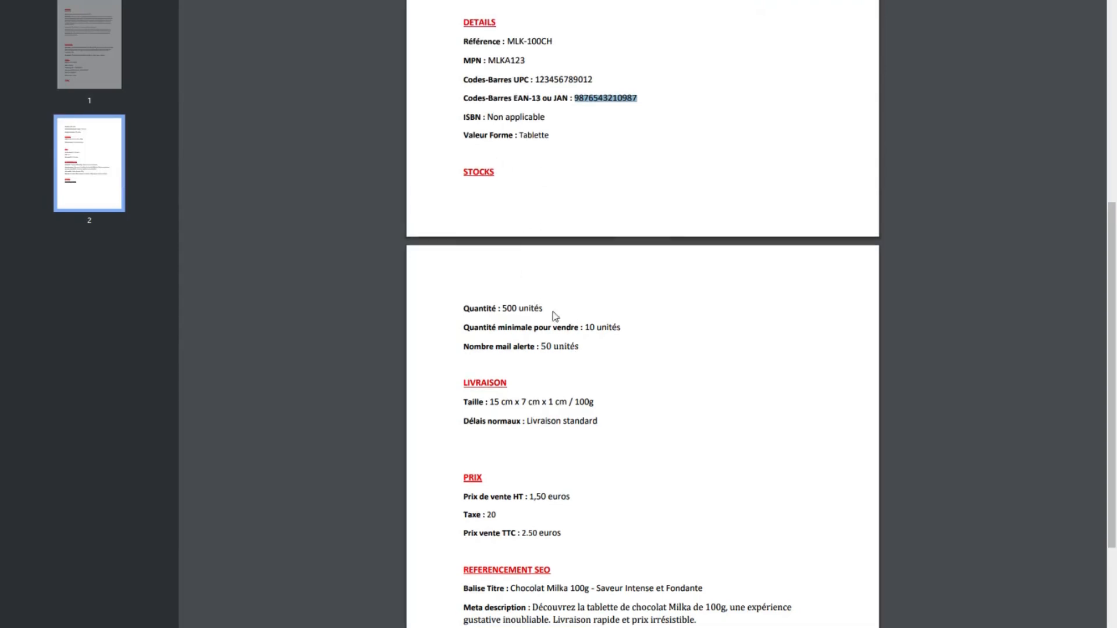
scroll(581, 244, down, 2)
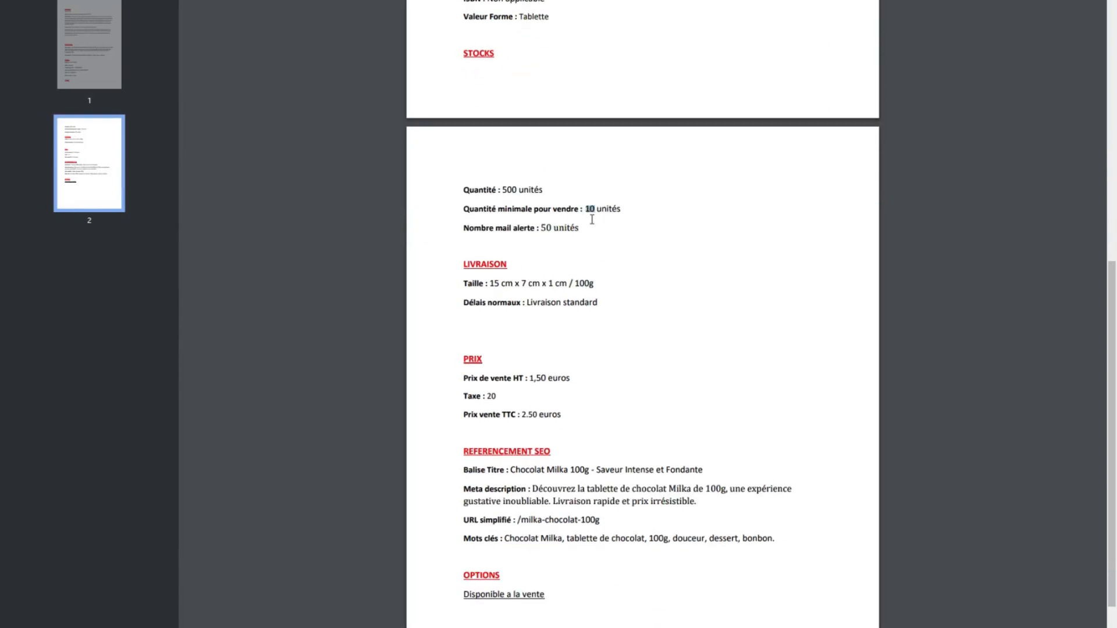
key(alt+Tab)
text(10)
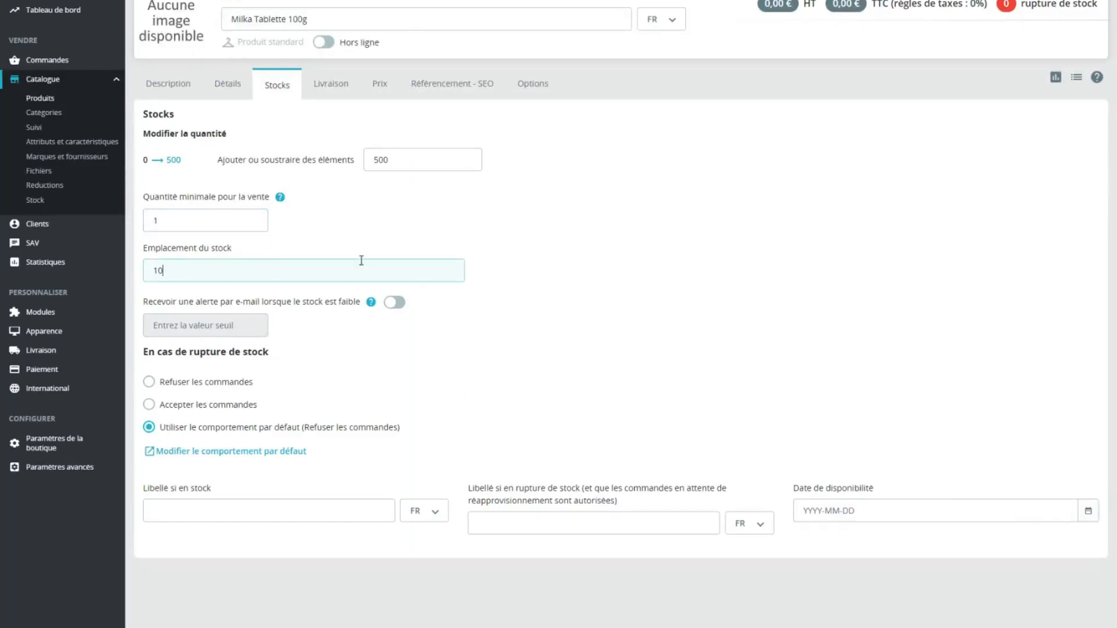
double_click(187, 266)
key(BackSpace)
click(195, 224)
text(0)
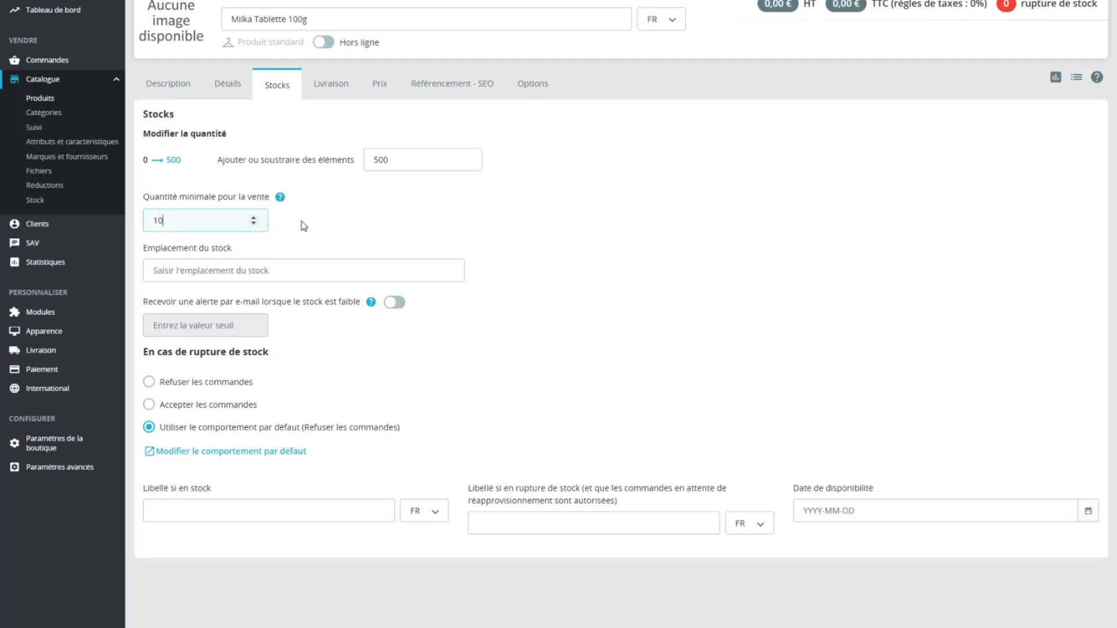
Step: Set the product's stock location to EB100
click(176, 264)
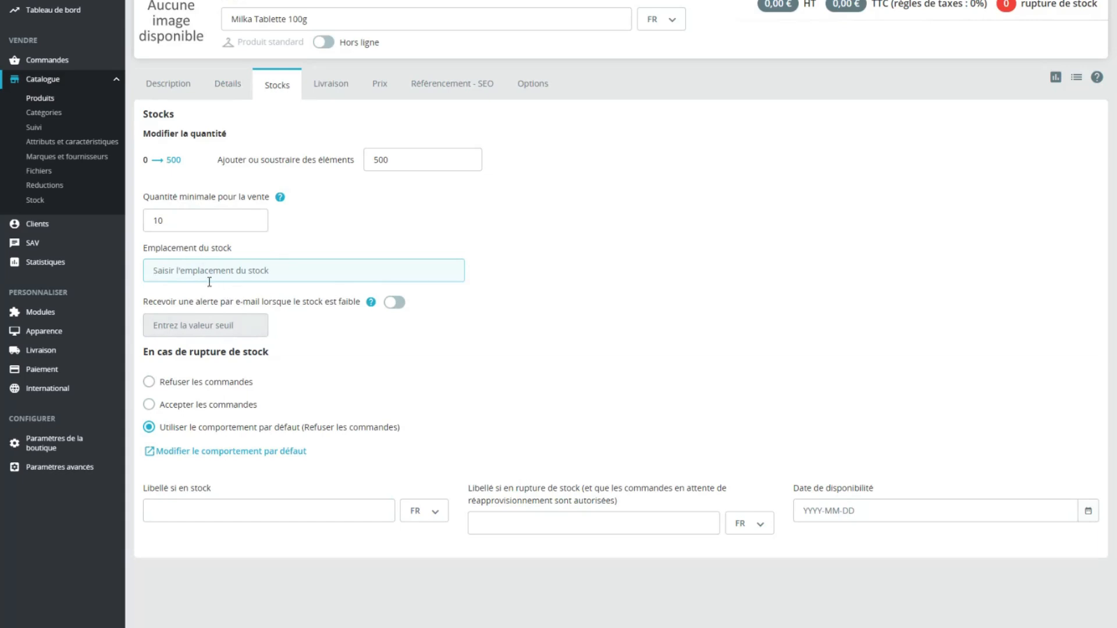
text(EB100)
click(169, 270)
click(178, 270)
mouse_move(164, 271)
mouse_down()
mouse_move(175, 271)
mouse_move(164, 268)
mouse_up()
click(169, 272)
double_click(429, 323)
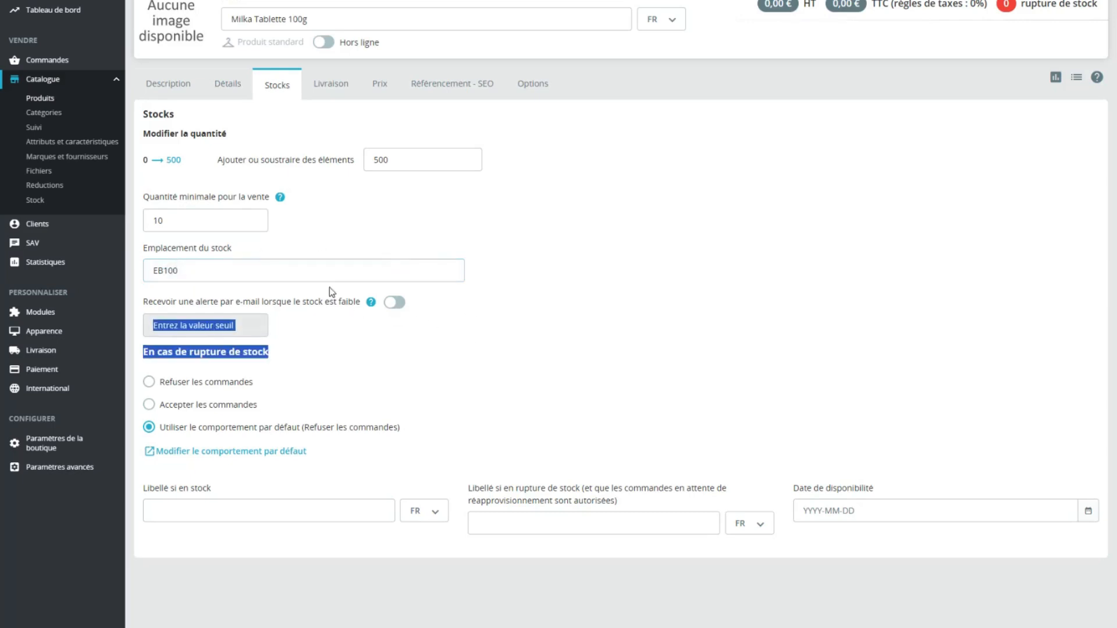
click(288, 289)
Step: Enable the low-stock e-mail alert and set its threshold to 50, the value in the product sheet
click(395, 302)
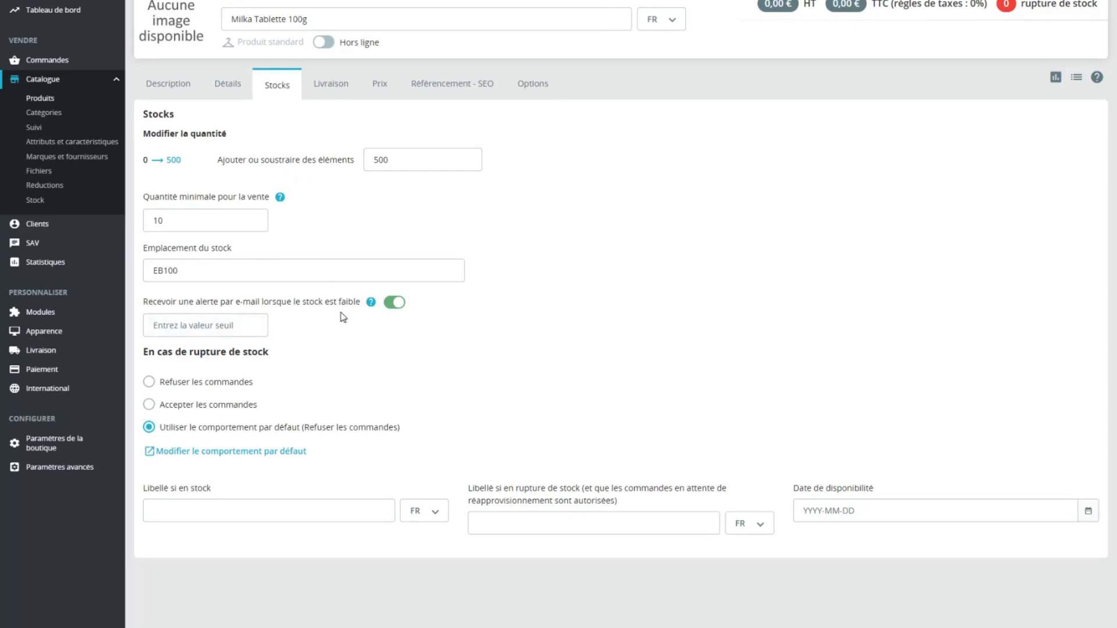
key(alt+Tab)
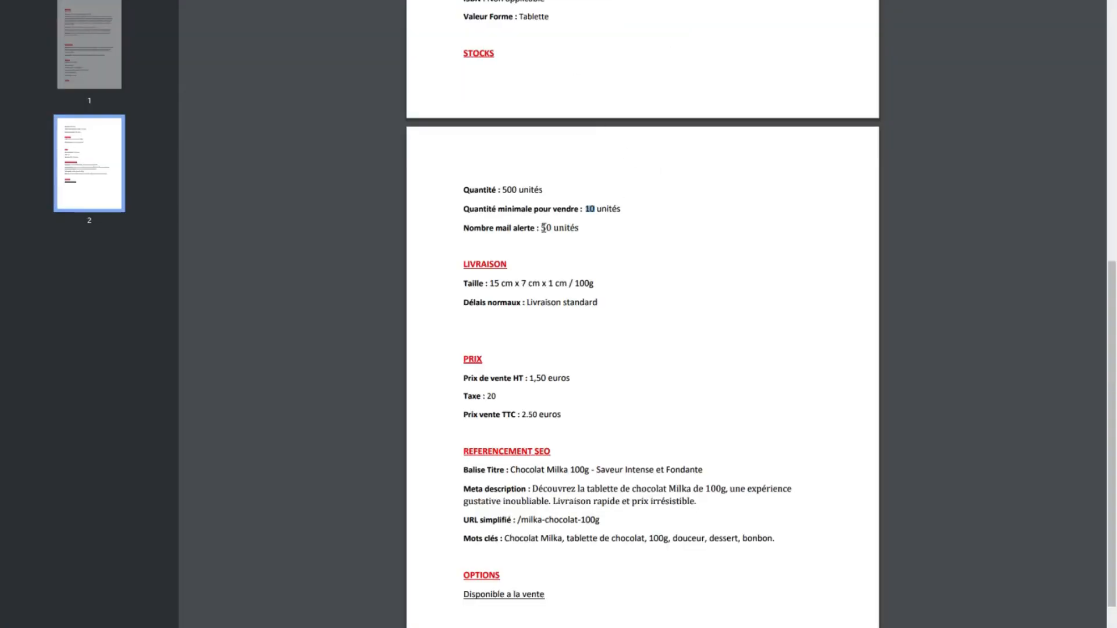
key(alt+Tab)
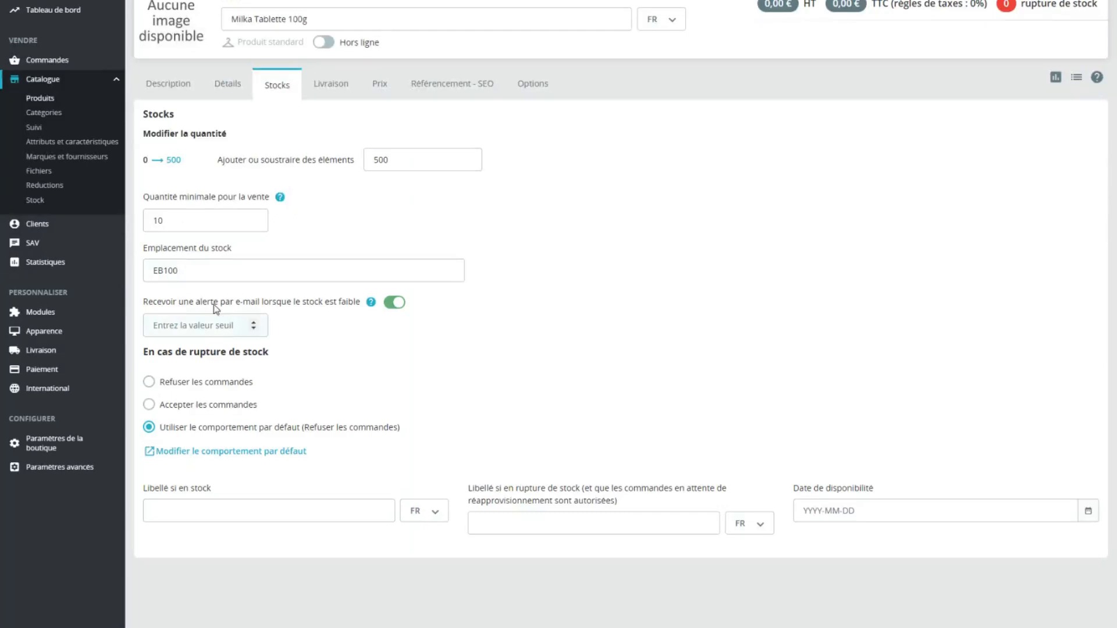
click(211, 326)
text(50)
click(446, 347)
Step: Leave the stock labels empty and set the product's availability date to 2024-02-02
click(228, 511)
click(491, 528)
click(211, 504)
click(874, 504)
click(786, 398)
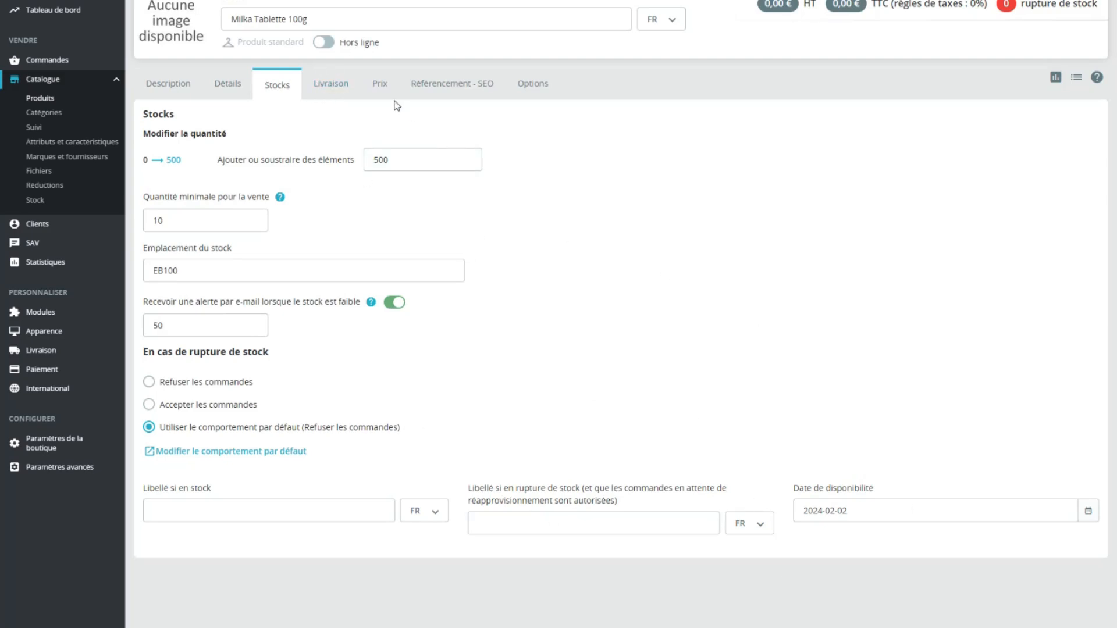
Step: Set the package's width to 15 cm and height to 7 cm in the delivery settings, following the product sheet
click(327, 83)
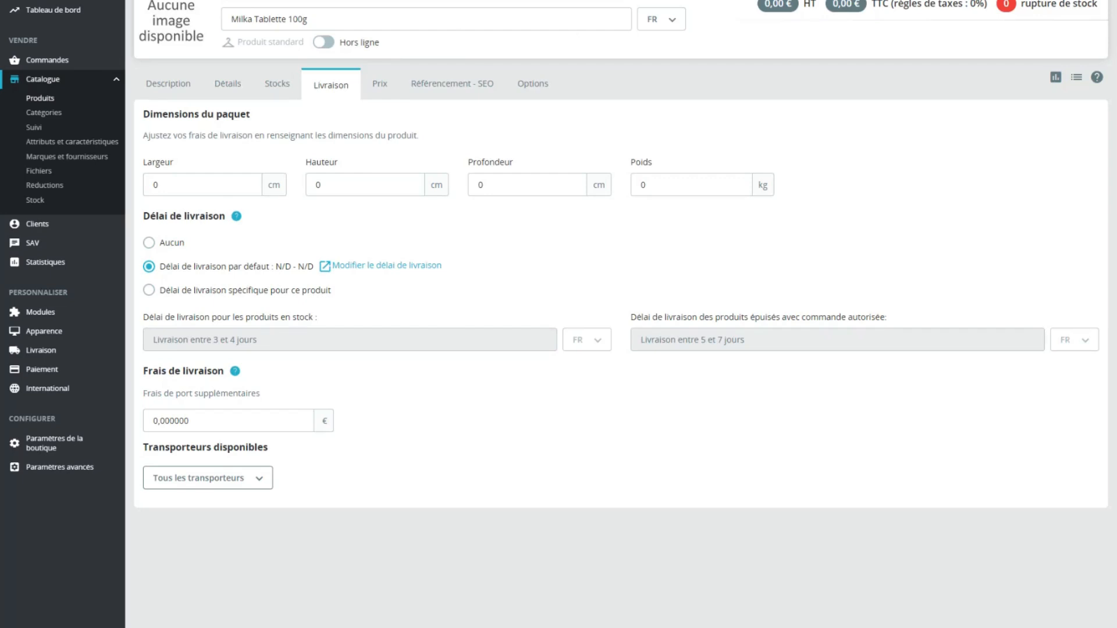
key(alt+Tab)
scroll(565, 201, down, 2)
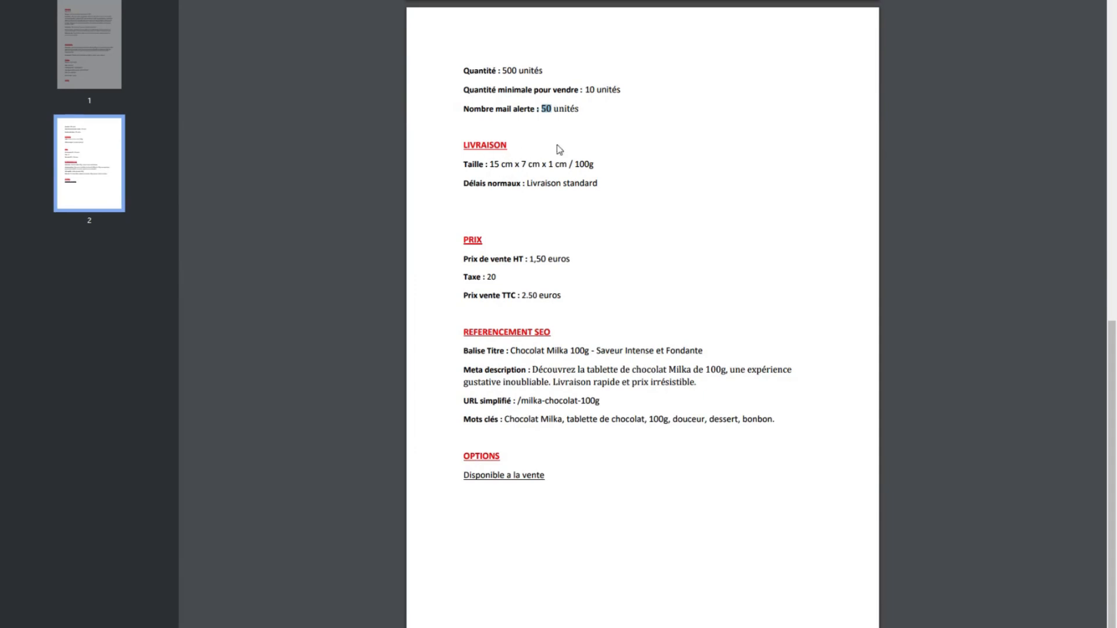
key(alt+Tab)
click(208, 181)
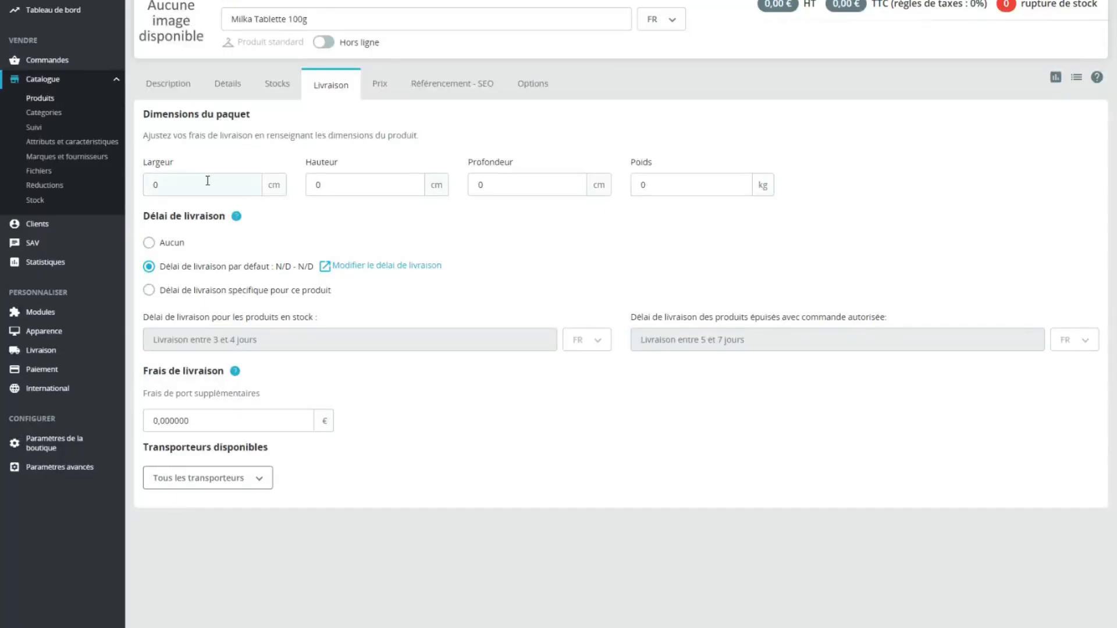
key(BackSpace)
text(15)
click(409, 174)
key(alt+Tab)
key(alt+Tab)
key(BackSpace)
text(7)
Step: Set the package's depth to 1 cm and its weight to 100 in the kg field
click(531, 188)
key(BackSpace)
text(1)
click(705, 185)
text(100)
Step: Set the product's additional shipping fee to 1.000000 €
click(153, 423)
drag(173, 422, 246, 423)
click(199, 419)
click(150, 418)
click(150, 418)
click(152, 418)
click(205, 419)
drag(180, 421, 170, 420)
click(157, 420)
key(Delete)
text(10)
key(BackSpace)
key(BackSpace)
key(BackSpace)
key(BackSpace)
text(1)
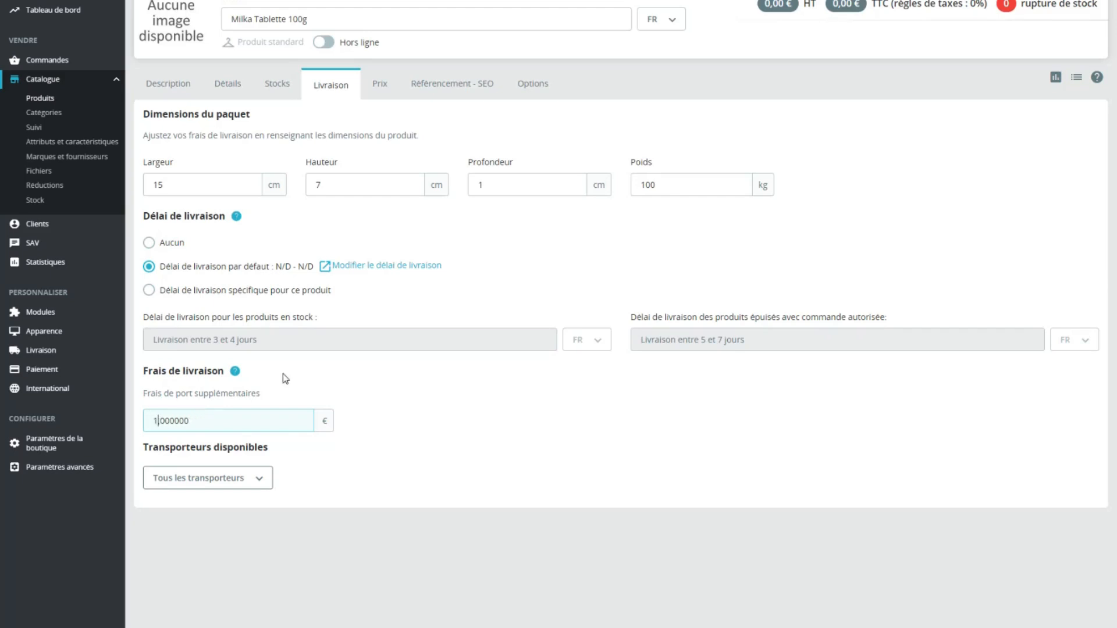
text(.)
Step: Try restricting the available carriers to Click and collect and Colissimo, and clear both selections again
click(219, 480)
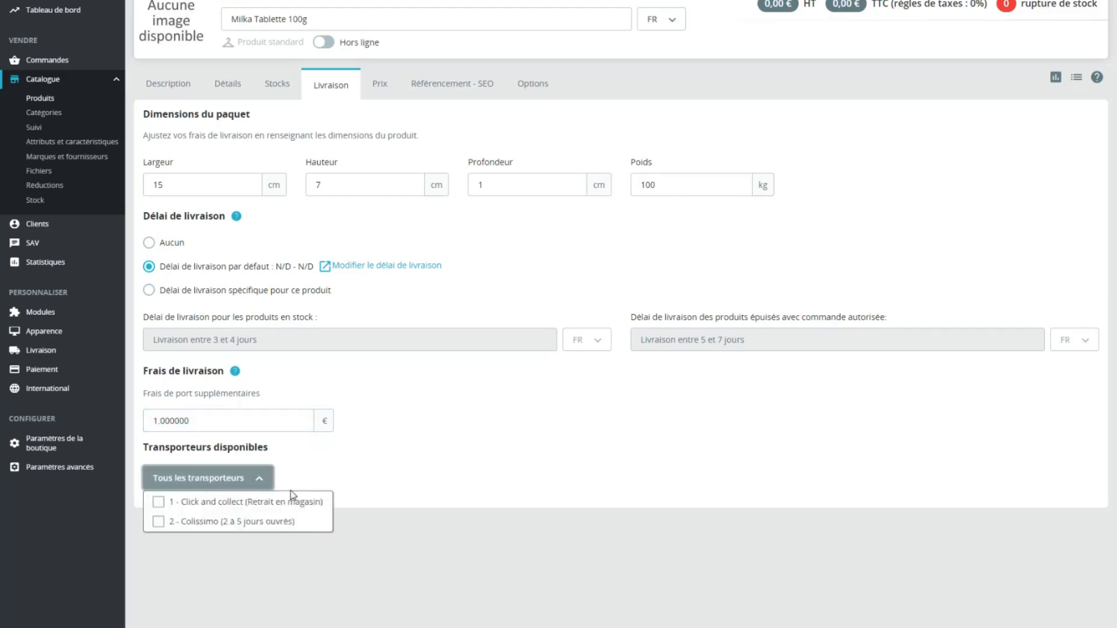
click(158, 503)
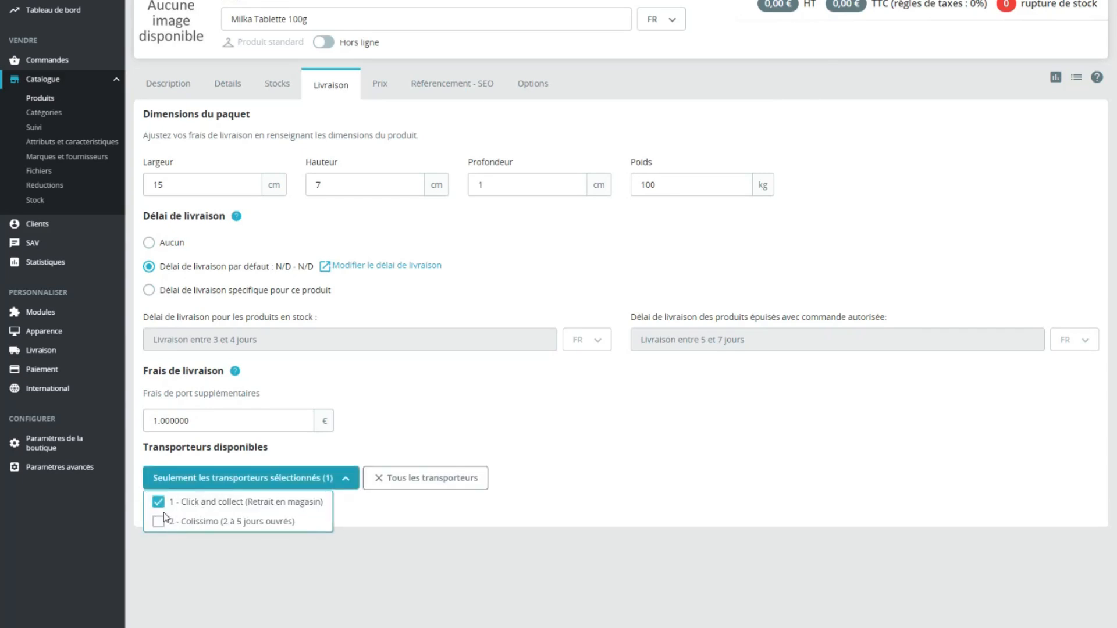
click(158, 521)
click(159, 502)
click(158, 522)
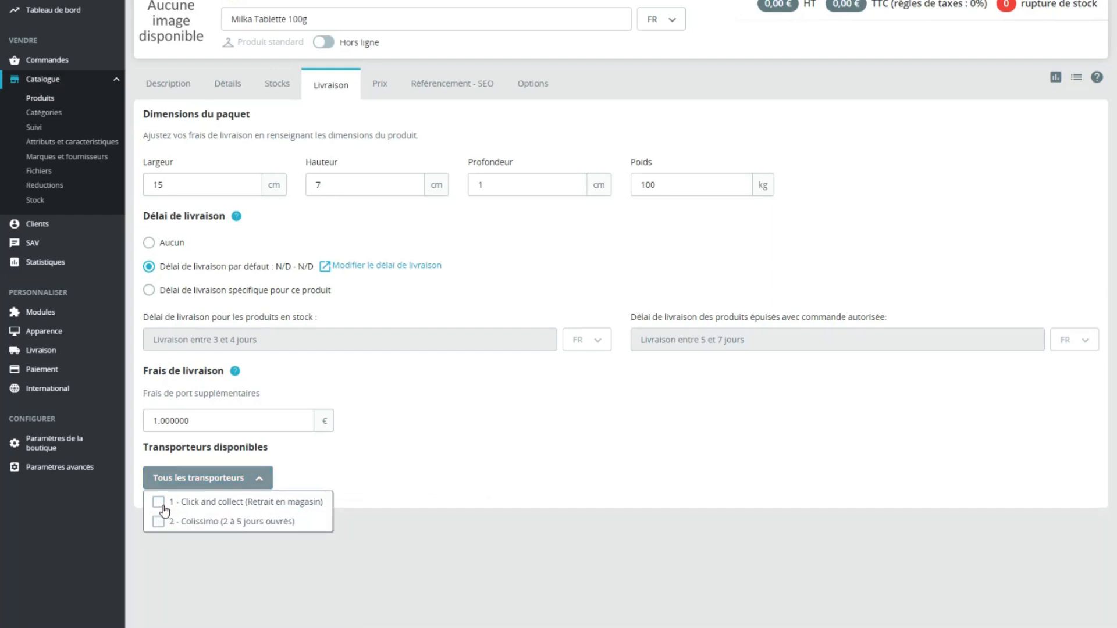
Step: Restrict the product's available carriers to Click and collect and Colissimo
click(159, 521)
click(158, 502)
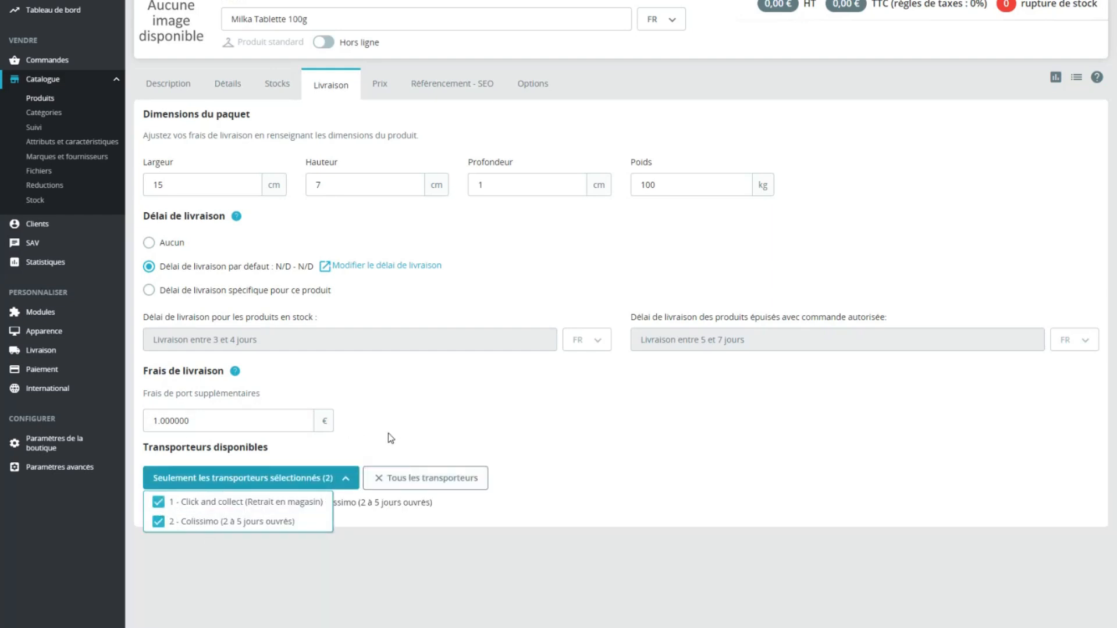
click(372, 443)
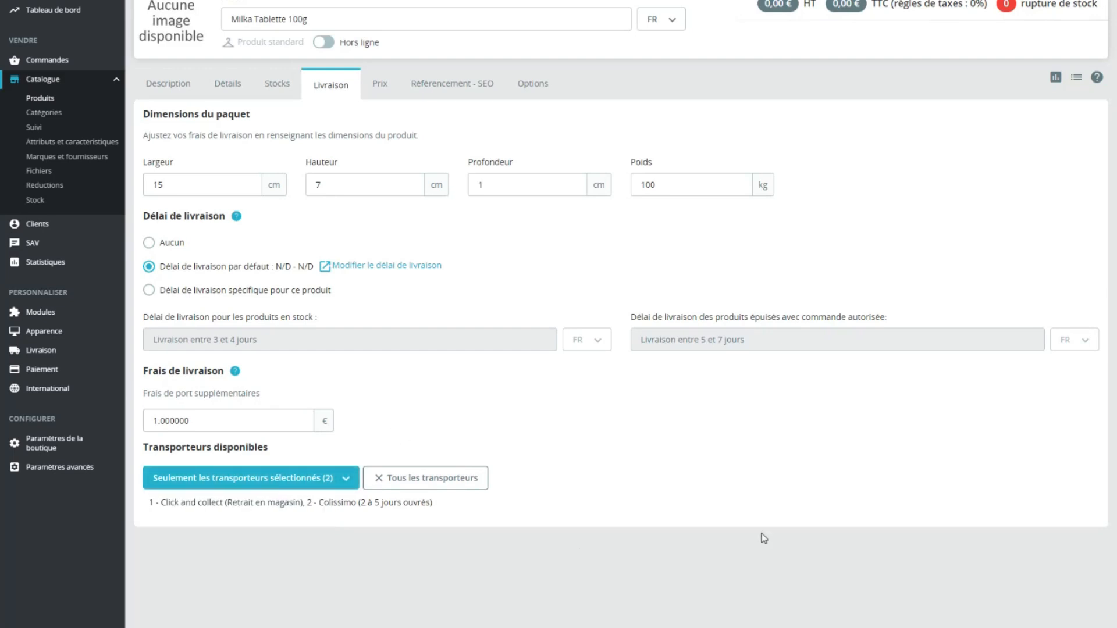
Step: Set the product's tax-excluded selling price to 1.50 €, following the price section of the product sheet
click(383, 82)
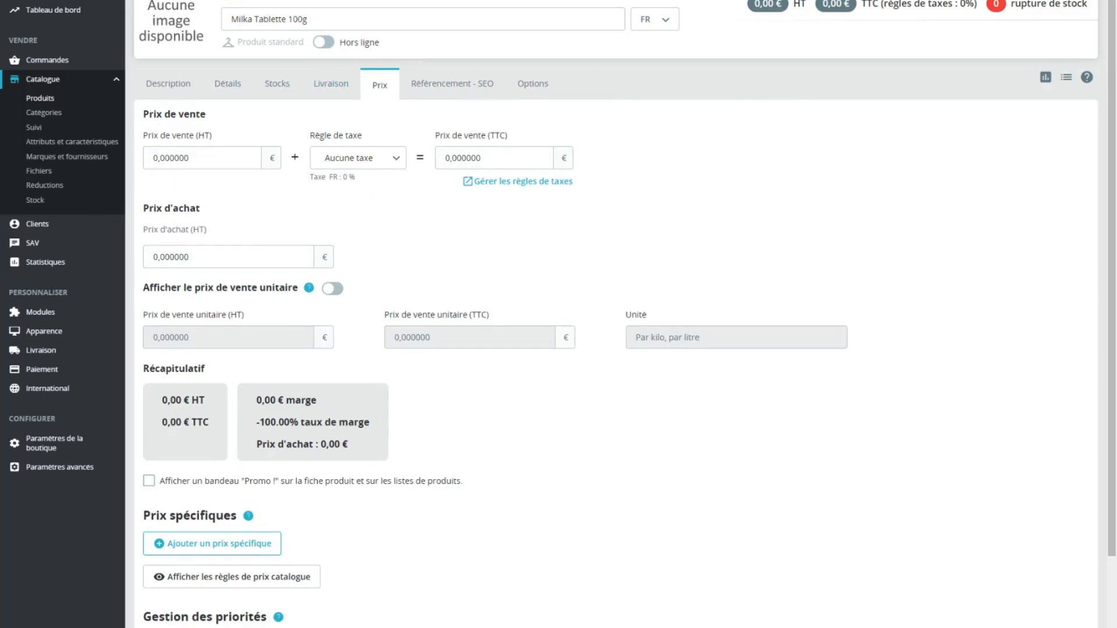
key(ctrl+Tab)
scroll(653, 256, down, 1)
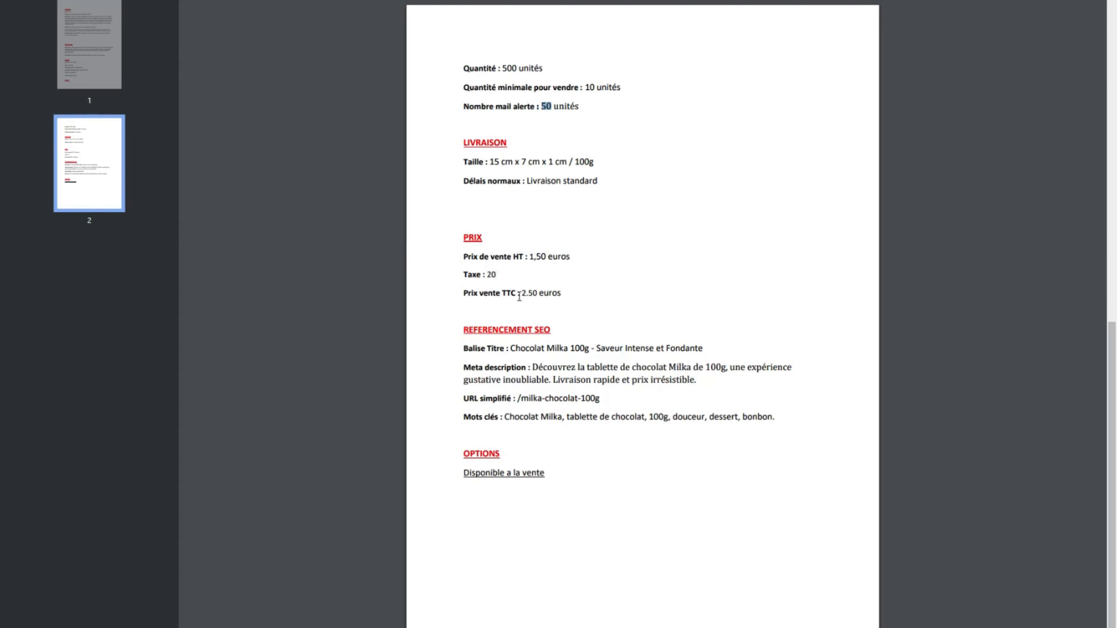
key(alt+Tab)
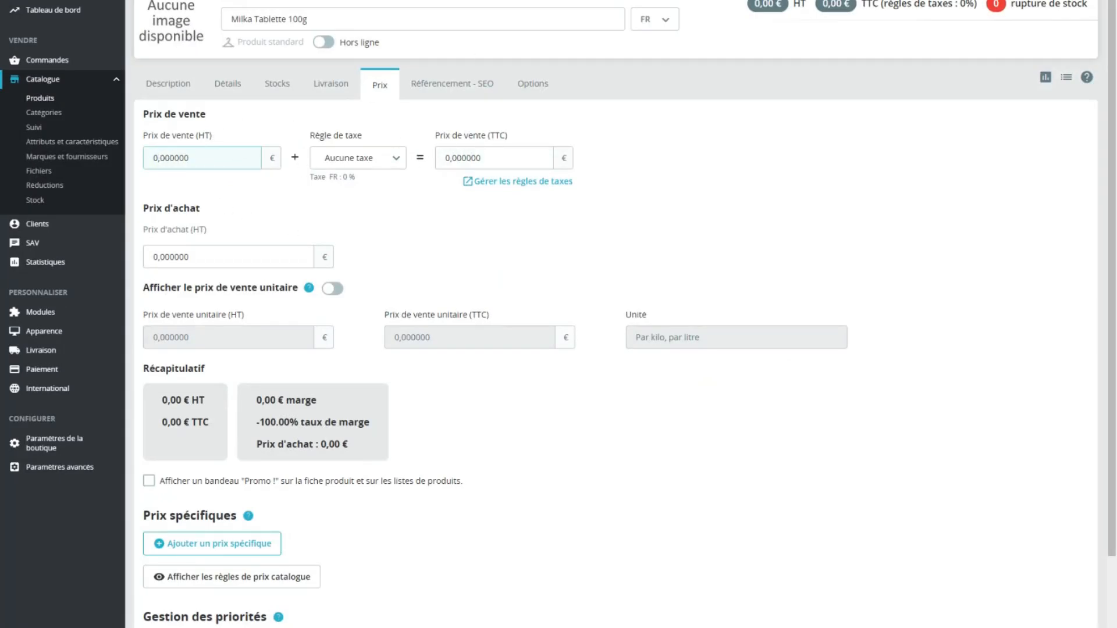
key(alt+Tab)
key(alt+Tab)
key(BackSpace)
text(1)
click(166, 157)
key(BackSpace)
text(8)
key(BackSpace)
text(5)
Step: Apply the tax rule EU VAT For Virtual Products and set the tax-excluded purchase price to 1 €
click(362, 155)
click(367, 209)
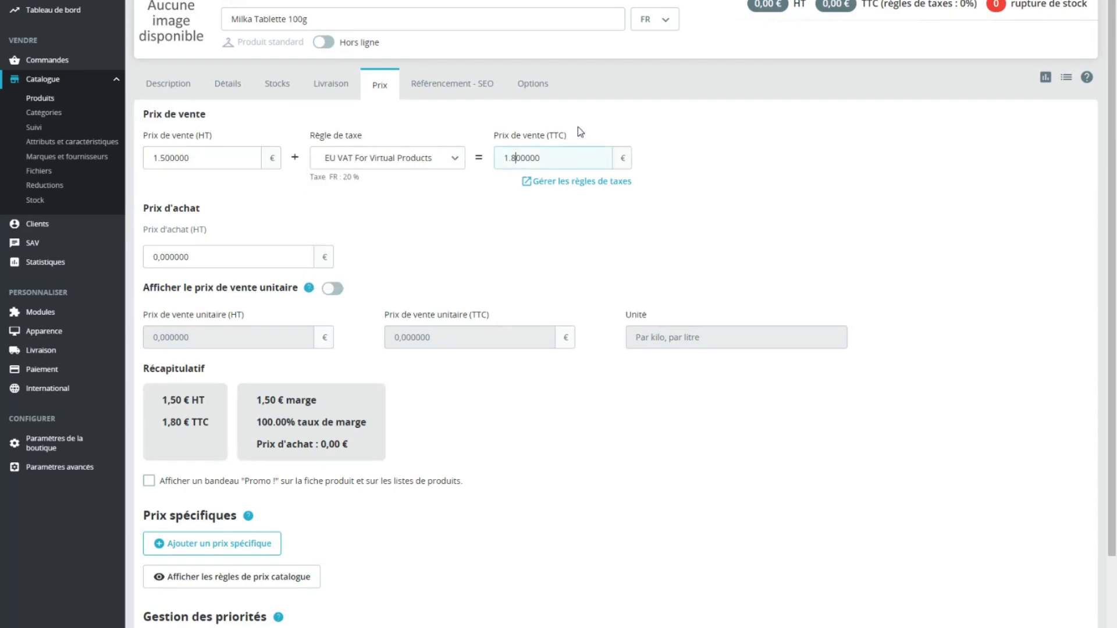
click(272, 252)
double_click(188, 255)
key(BackSpace)
text(1)
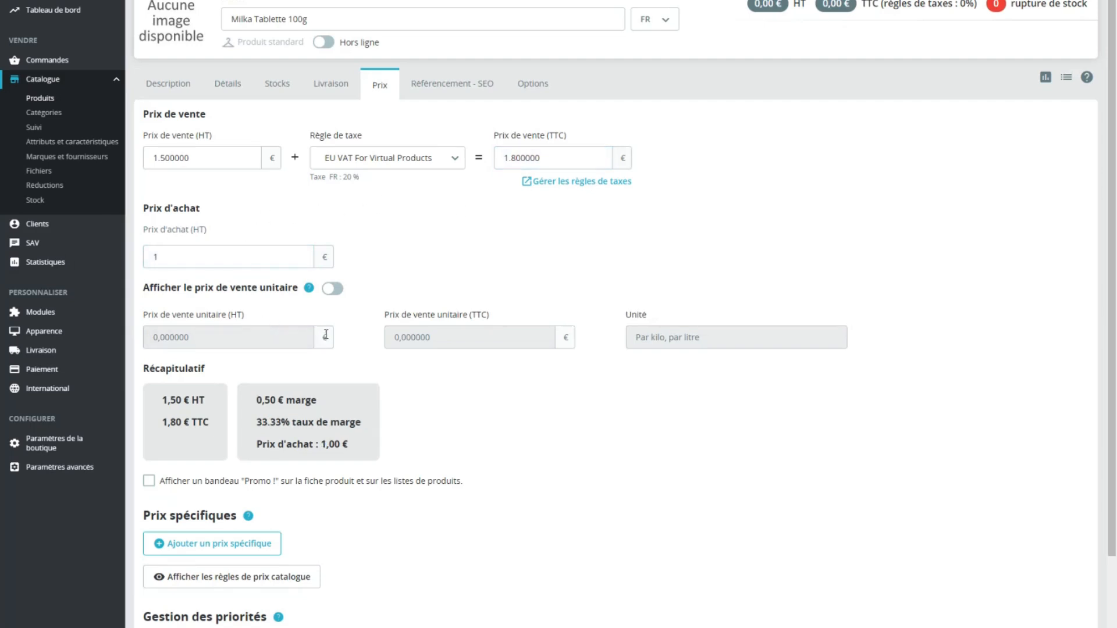
Step: Examine the unit price option, the price and margin summary, and the specific price and priority settings
click(333, 290)
click(334, 289)
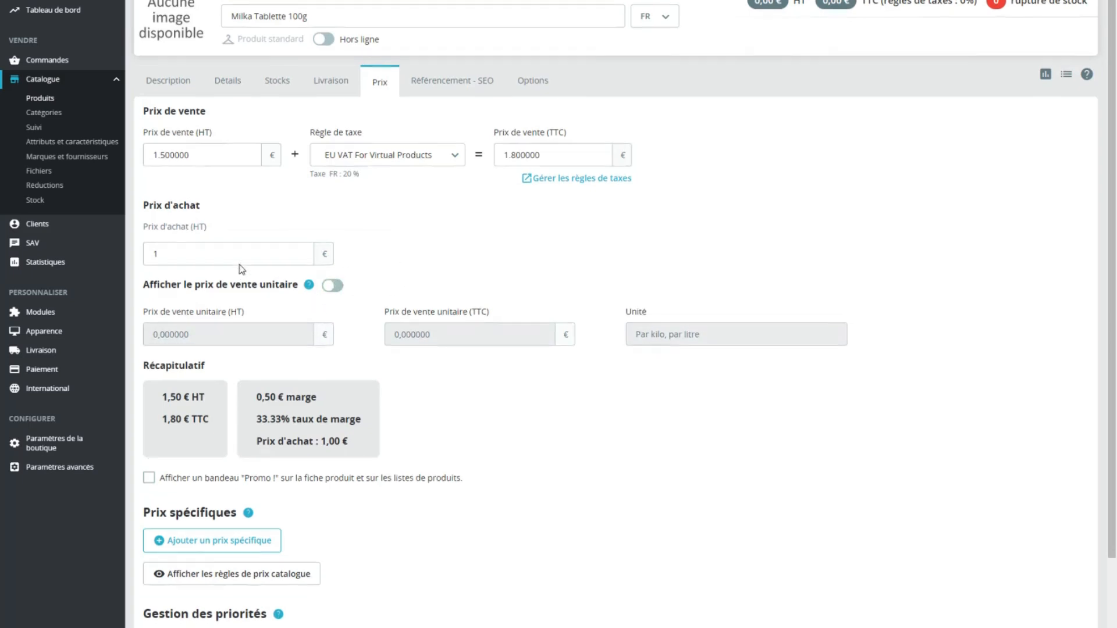
scroll(242, 267, down, 3)
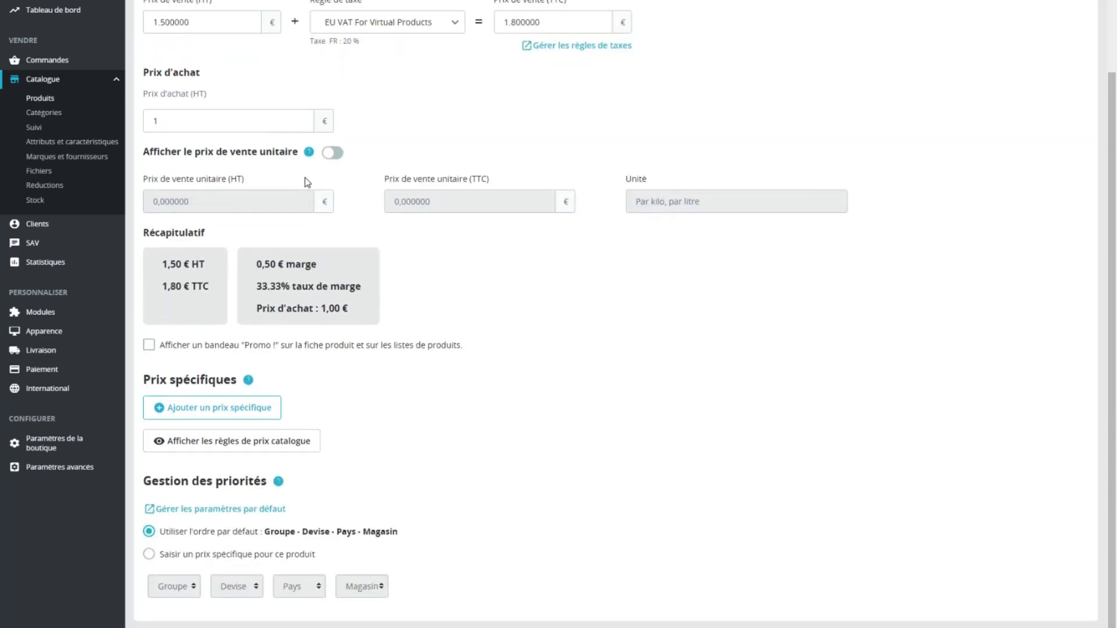
scroll(383, 204, up, 2)
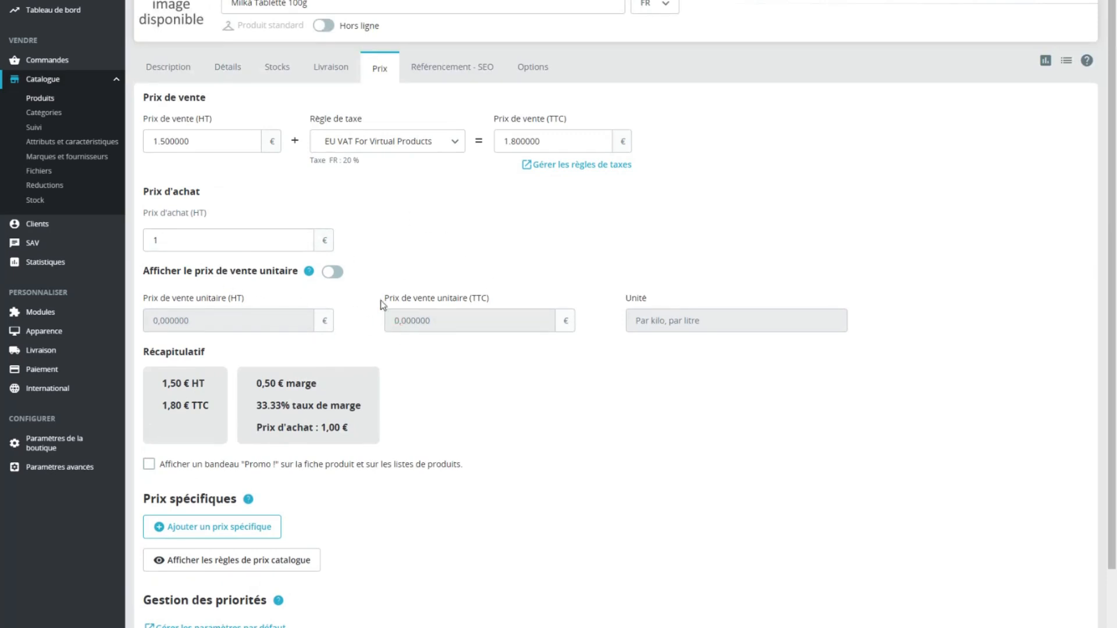
drag(411, 273, 466, 311)
drag(375, 296, 474, 357)
click(411, 366)
scroll(308, 324, down, 2)
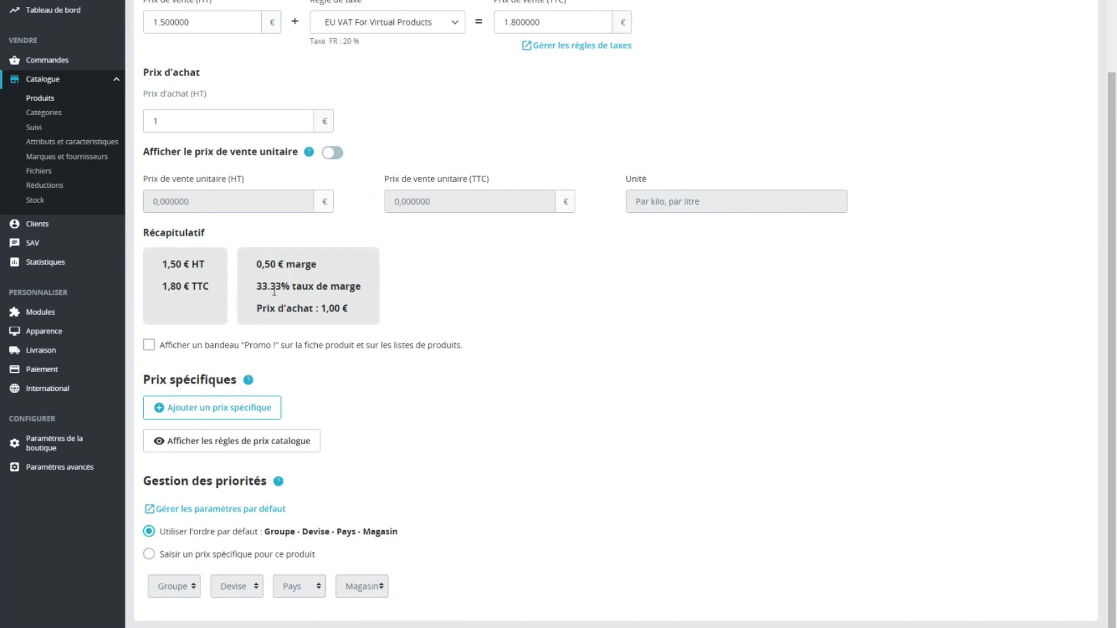
Step: Try adding a specific price limited to the country Angola, and close the form without saving
click(215, 402)
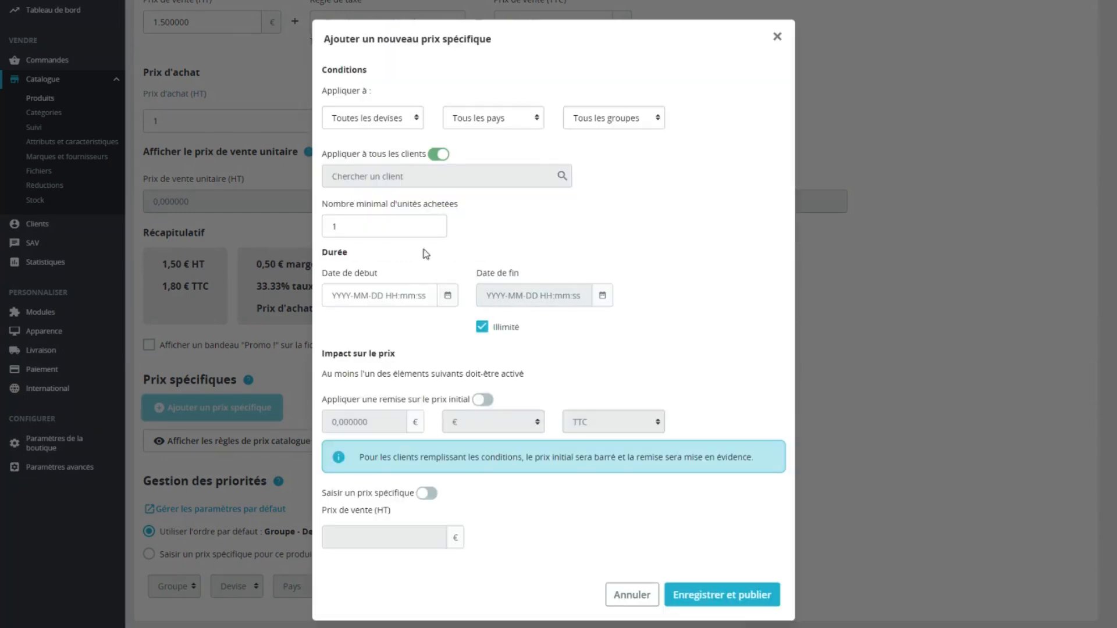
click(369, 120)
click(491, 118)
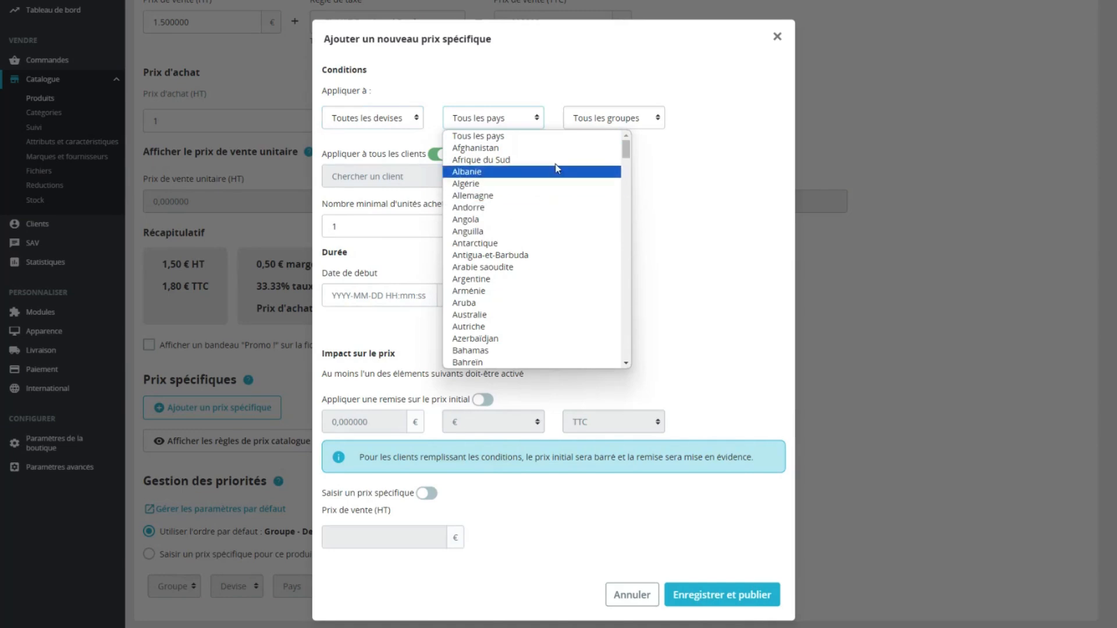
click(495, 220)
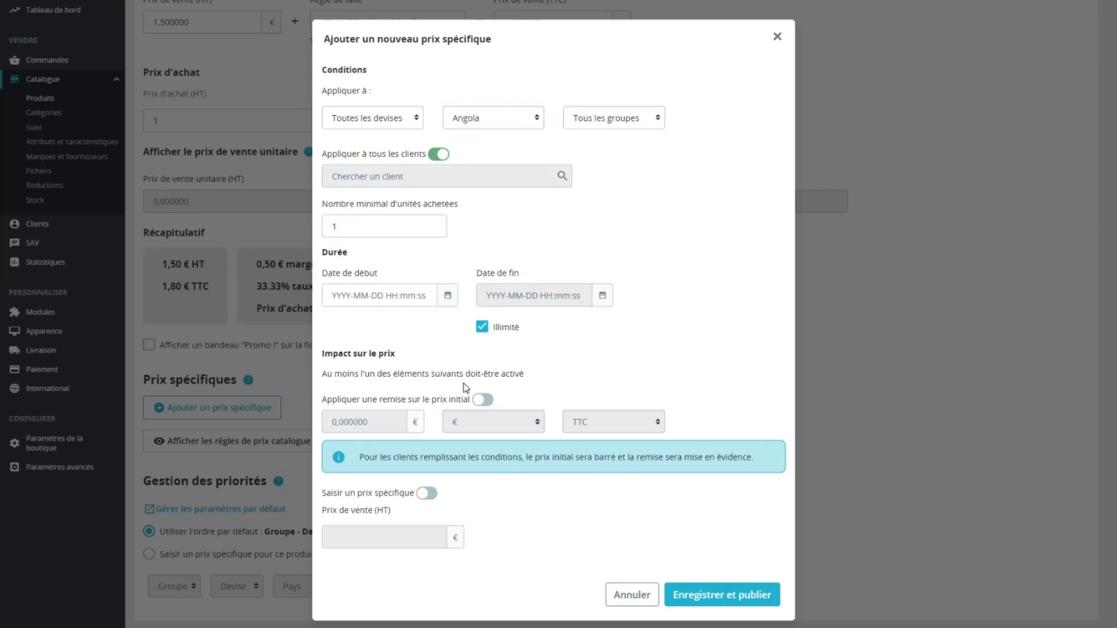
click(777, 37)
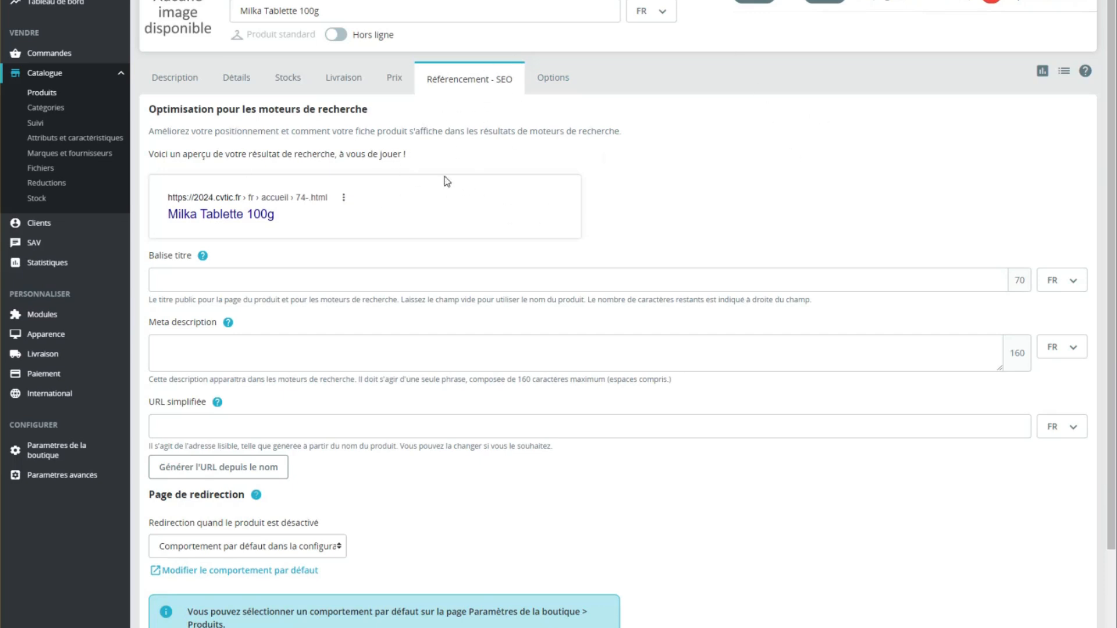
Step: Copy the brand title "Milka Chocolat - Douceur et Tradition depuis 1901" from the product sheet into the product's SEO title tag
scroll(287, 144, down, 2)
scroll(349, 168, up, 2)
click(558, 1)
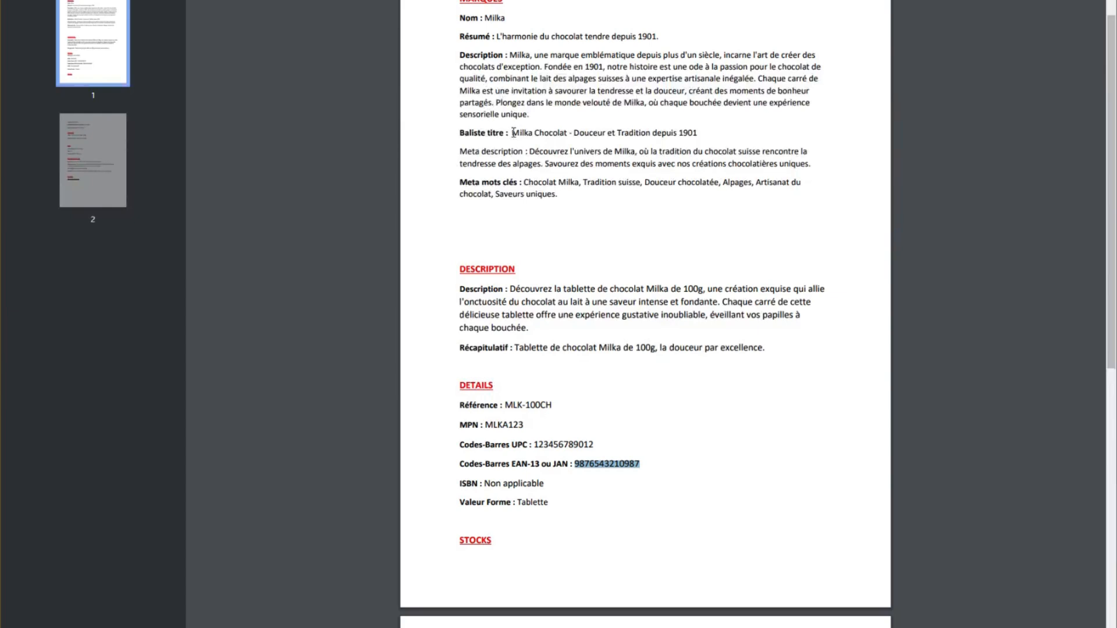
drag(514, 133, 700, 134)
click(711, 136)
drag(512, 132, 701, 134)
key(ctrl+c)
key(alt+Tab)
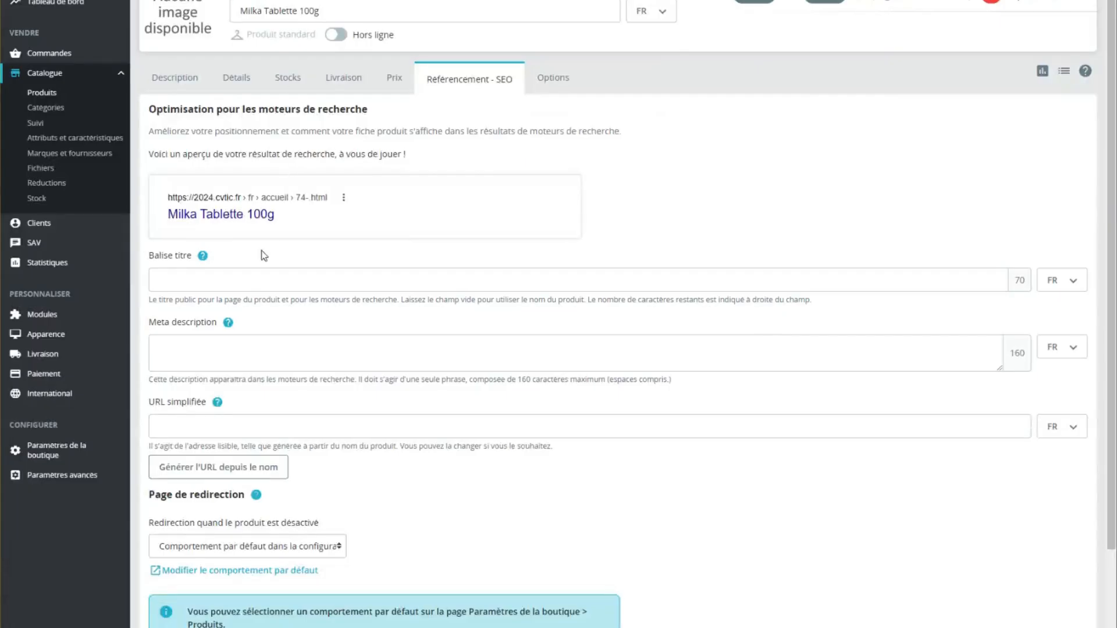
click(287, 280)
key(ctrl+v)
Step: Copy the brand meta description starting "Découvrez l'univers de Milka" from the product sheet into the product's SEO meta description
key(alt+Tab)
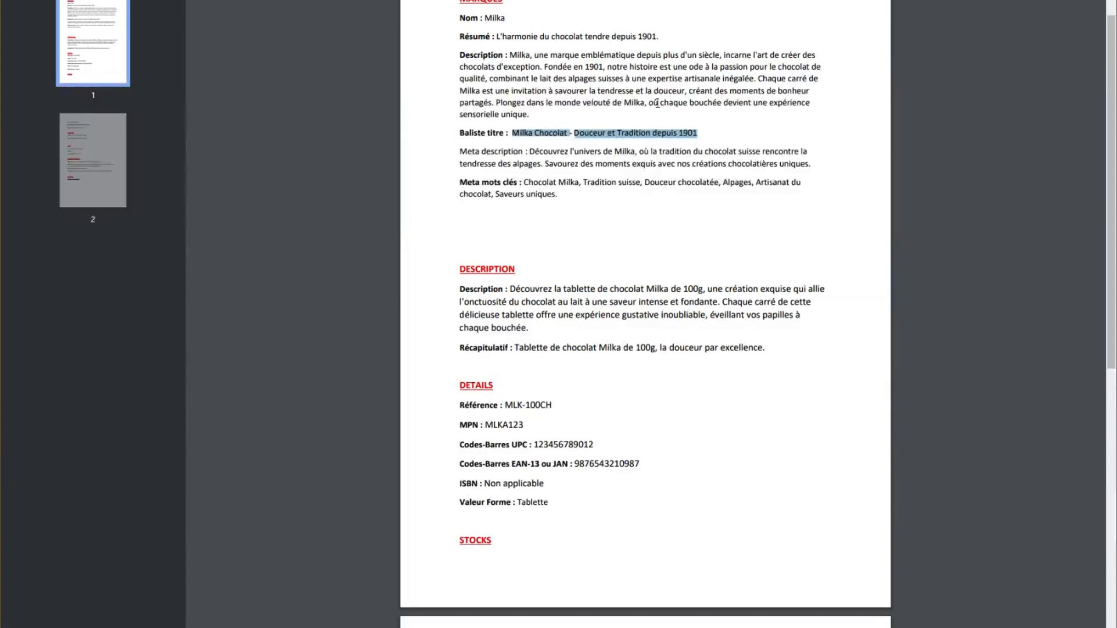
drag(530, 151, 817, 166)
key(ctrl+c)
key(alt+Tab)
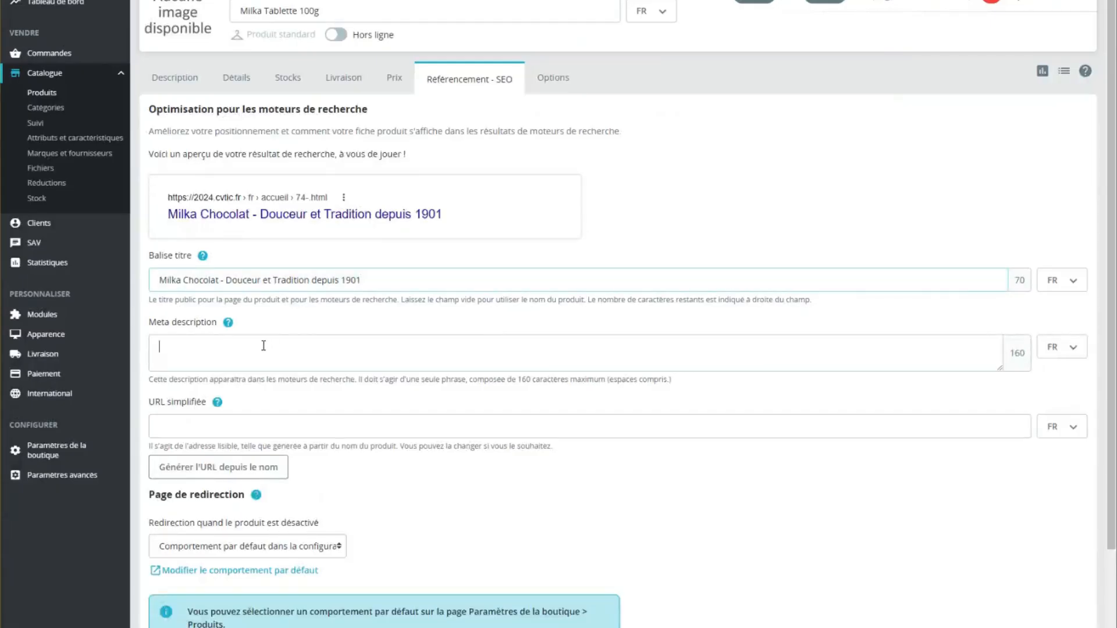
key(ctrl+v)
Step: Generate the product's simplified URL from its name
scroll(175, 349, down, 1)
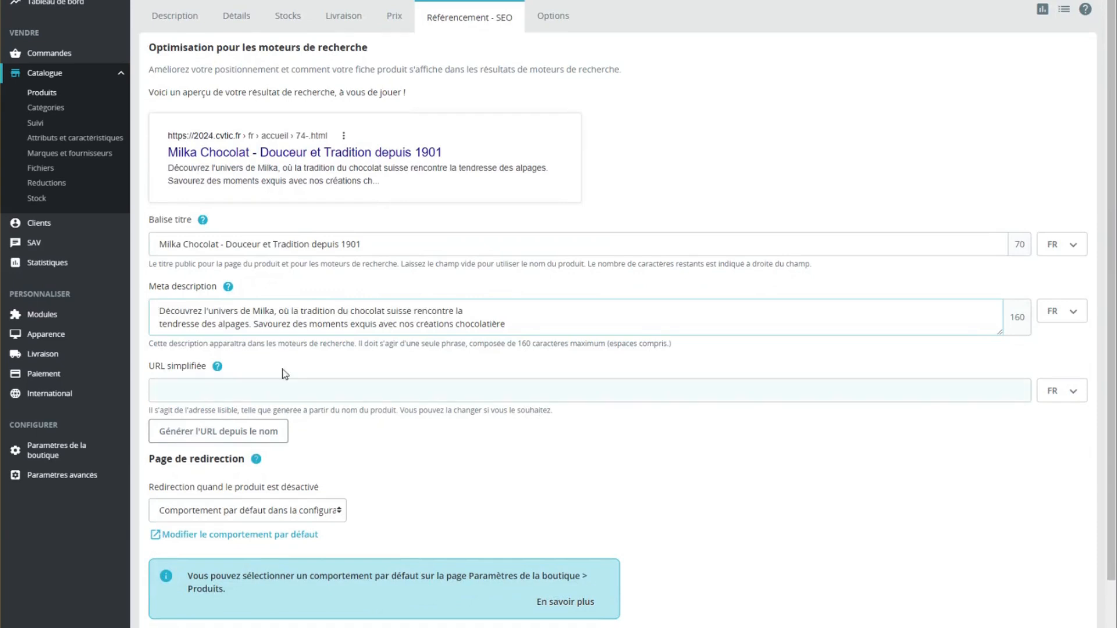
scroll(236, 384, down, 2)
click(224, 308)
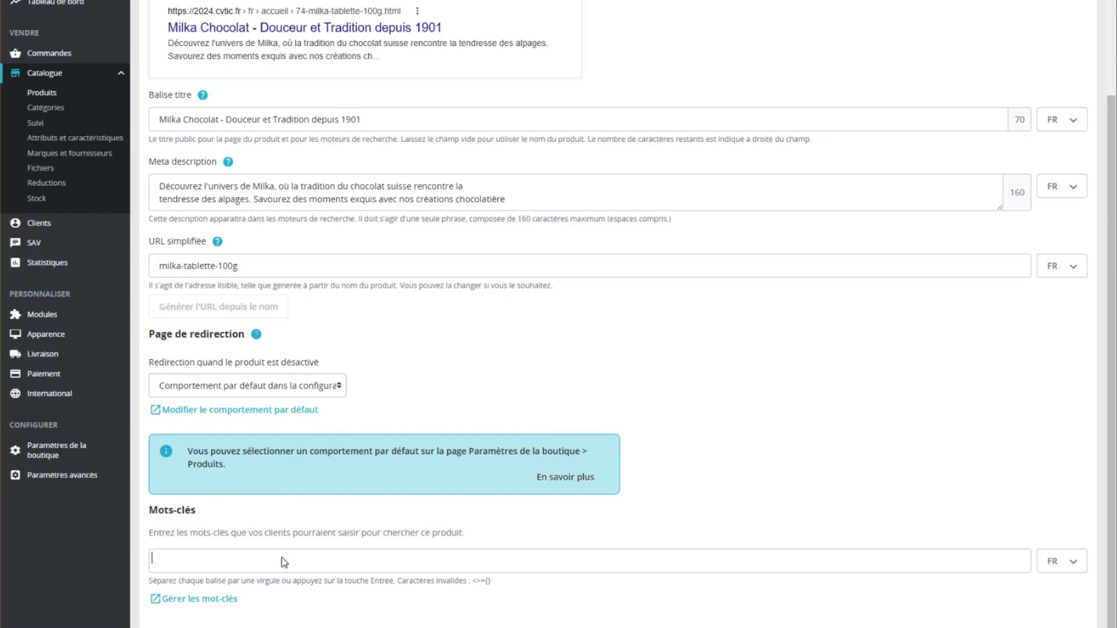
Step: Copy "Chocolat Milka" from the product sheet's brand meta keywords and add it as a product keyword
key(alt+Tab)
click(539, 169)
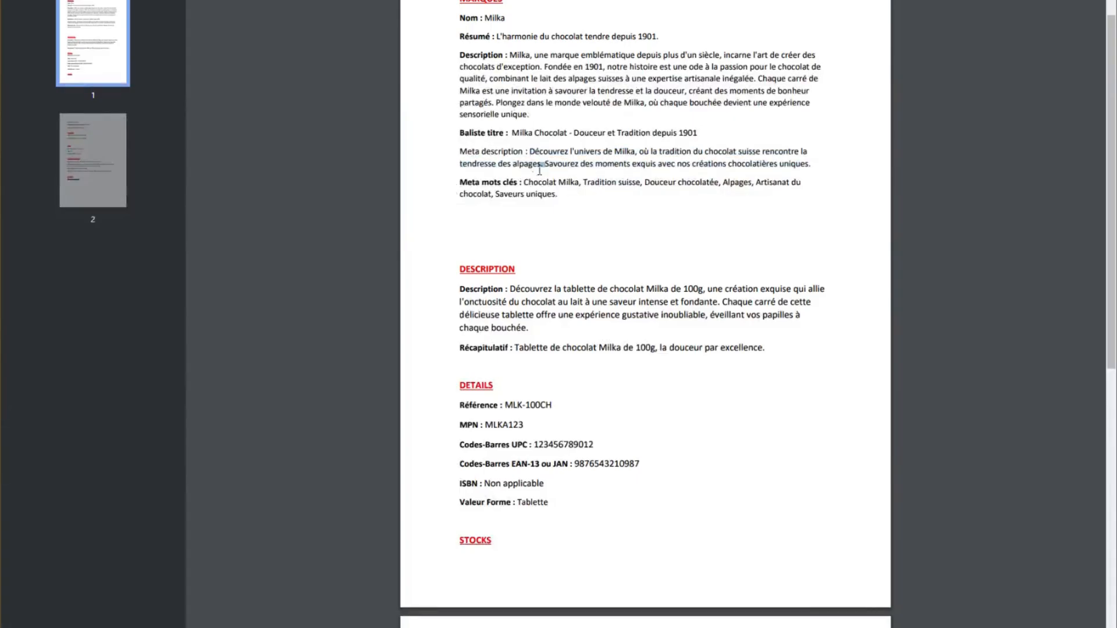
mouse_move(527, 178)
mouse_down()
mouse_move(577, 177)
mouse_move(524, 179)
mouse_up()
key(ctrl+c)
click(577, 183)
key(alt+Tab)
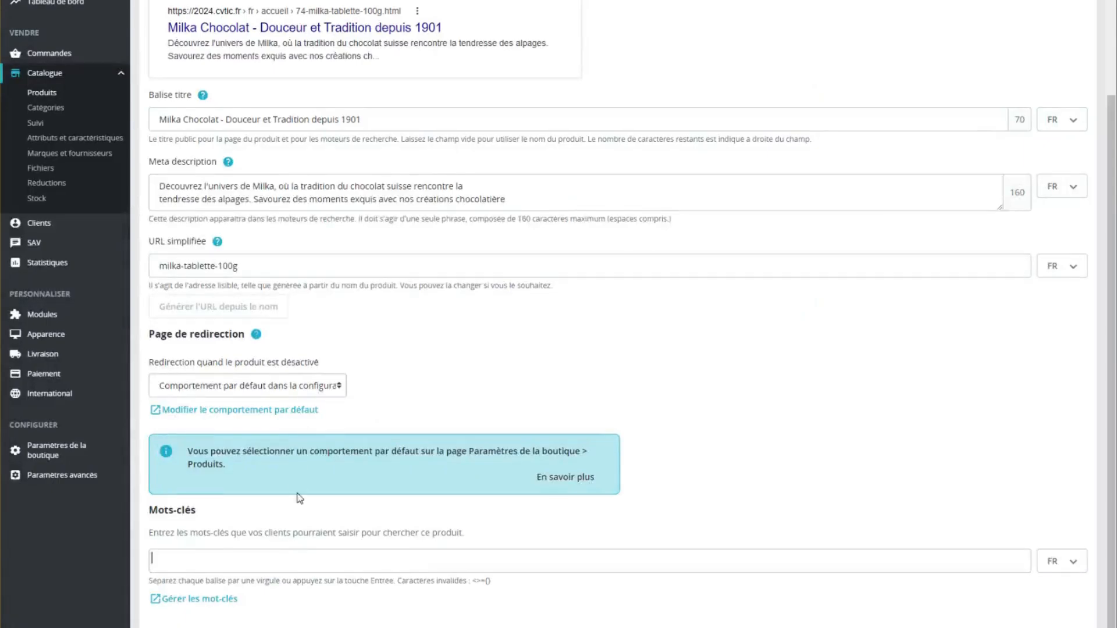
key(ctrl+v)
Step: Copy "Tradition suisse" from the product sheet and add it to the product's keywords
key(alt+Tab)
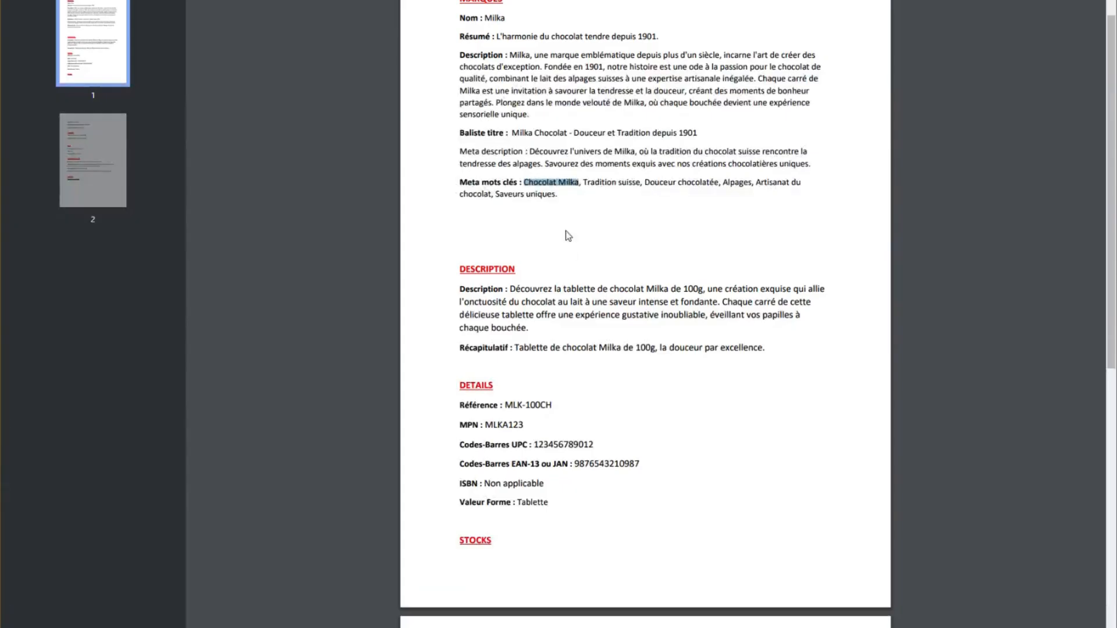
drag(582, 183, 640, 181)
key(ctrl+c)
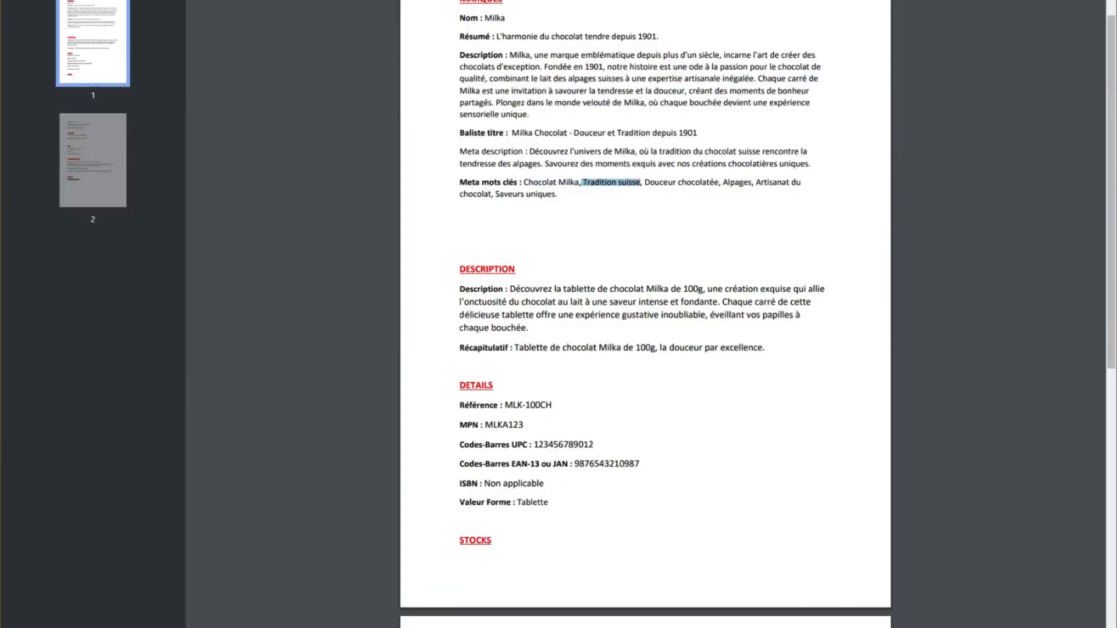
key(alt+Tab)
key(ctrl+v)
Step: Copy "Douceur chocolatée" from the product sheet and add it to the product's keywords
key(alt+Tab)
drag(644, 182, 716, 181)
key(ctrl+c)
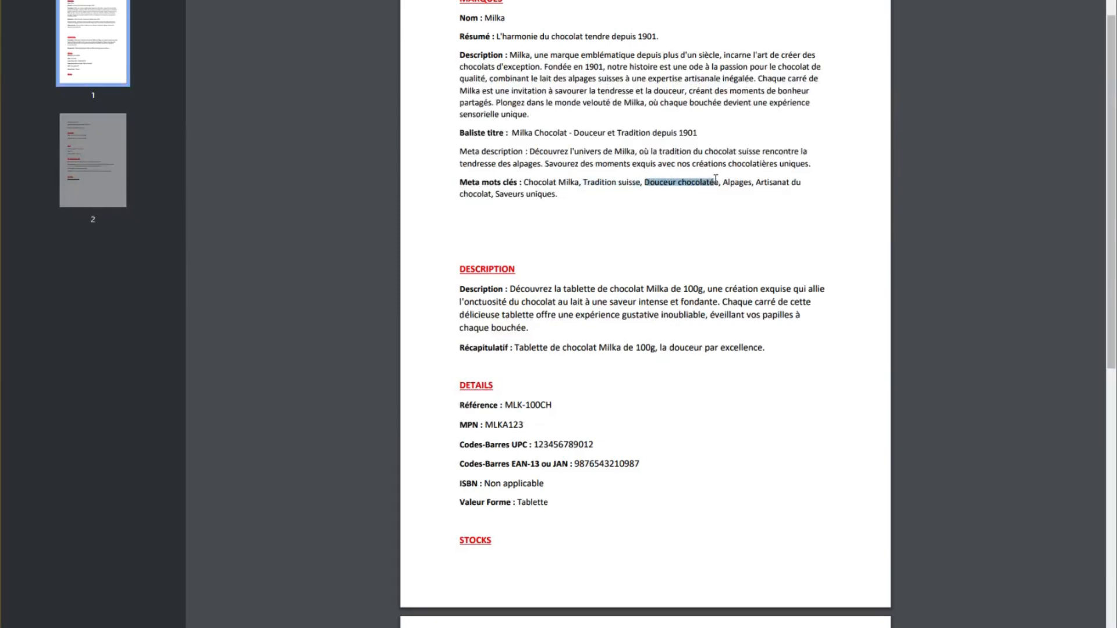
key(alt+Tab)
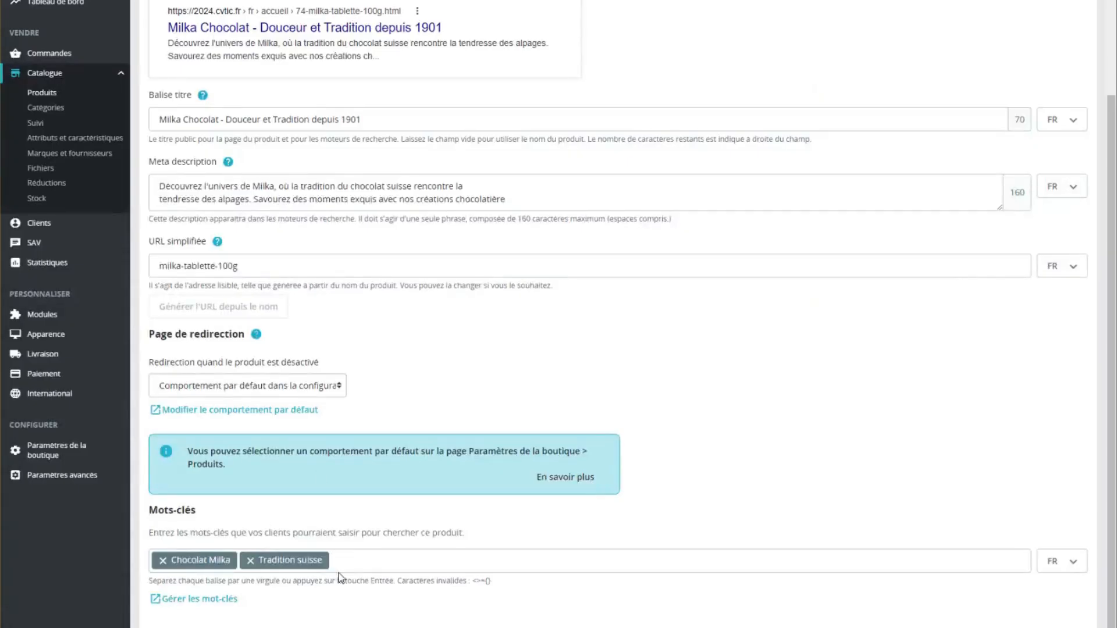
key(ctrl+v)
Step: Copy "Alpages" from the product sheet and add it to the product's keywords
key(alt+Tab)
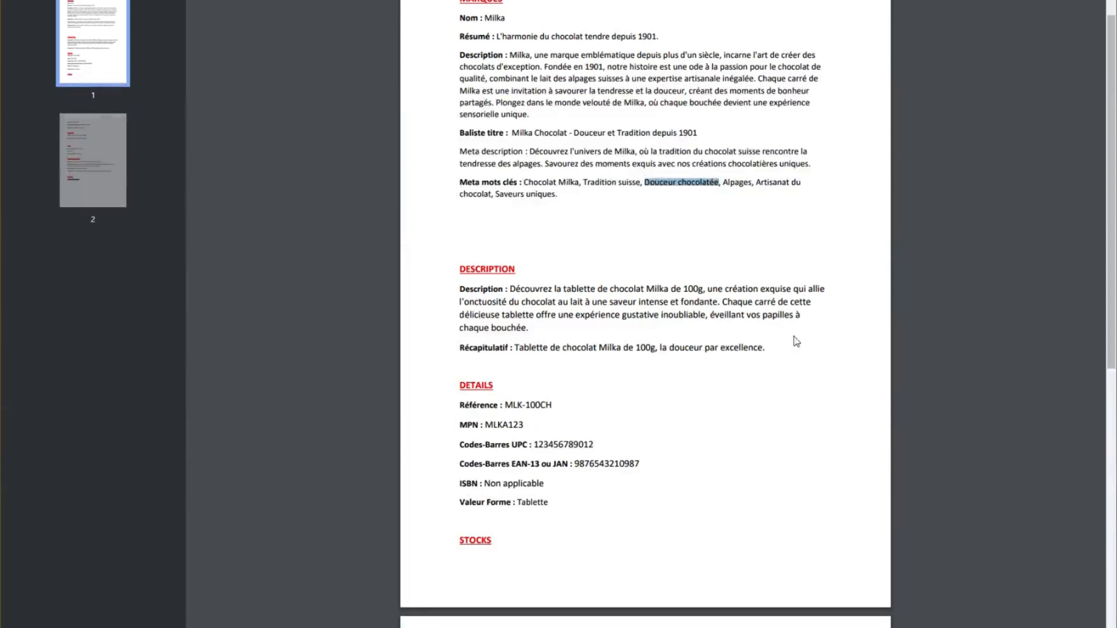
drag(723, 183, 790, 187)
click(788, 184)
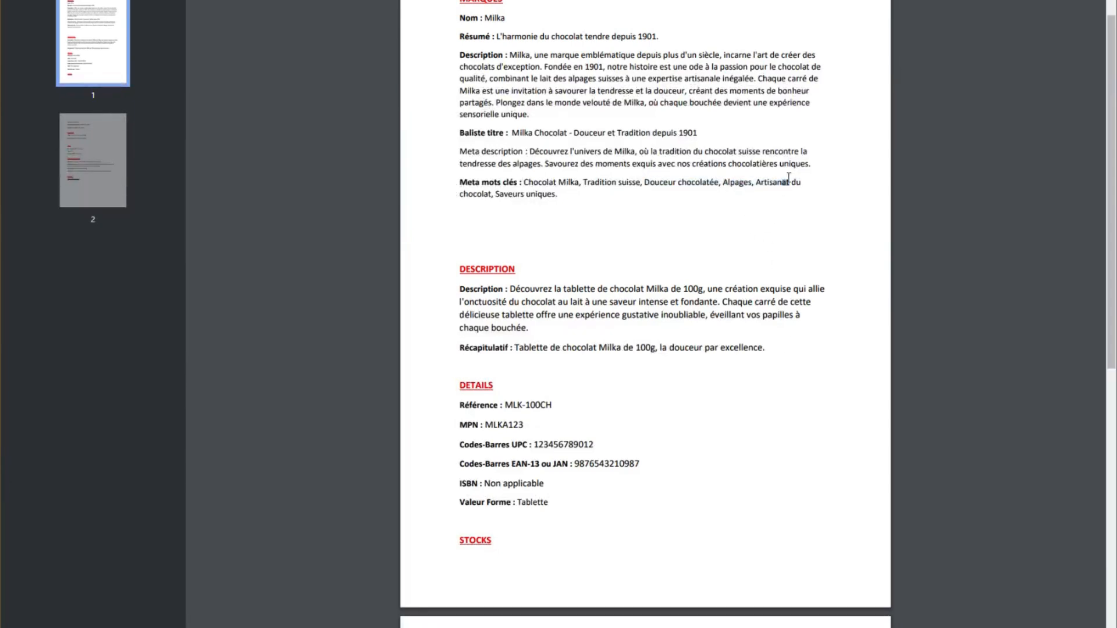
drag(724, 183, 750, 181)
key(ctrl+c)
key(alt+Tab)
click(500, 561)
key(ctrl+v)
key(Return)
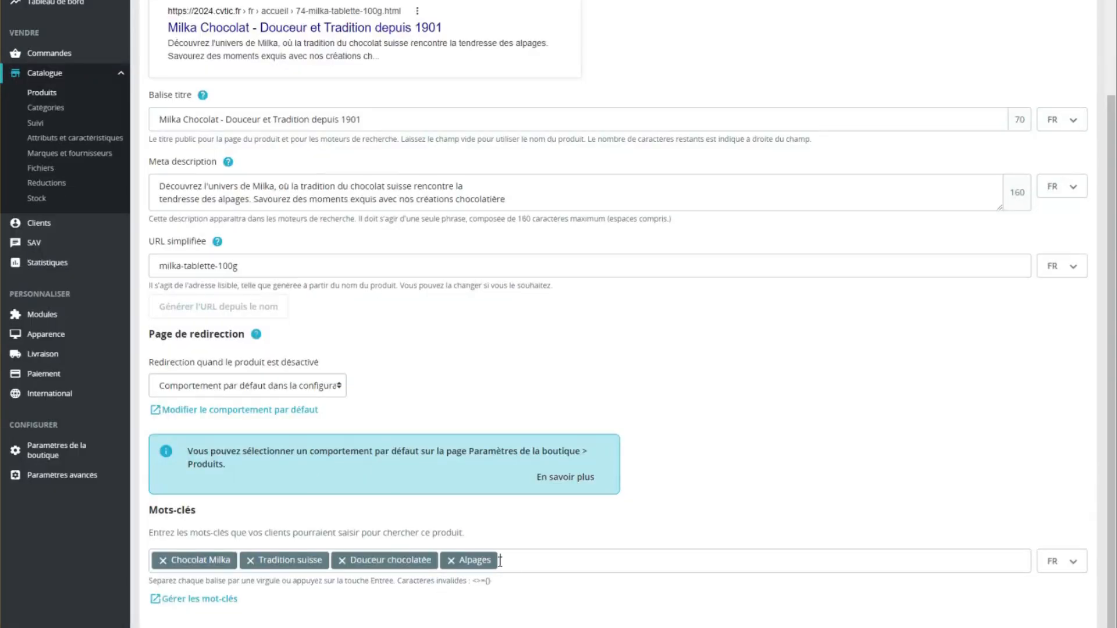
Step: Add the keywords "Tablettes" and "chocolat au lait" to the product
text(Tablettes*c)
key(Return)
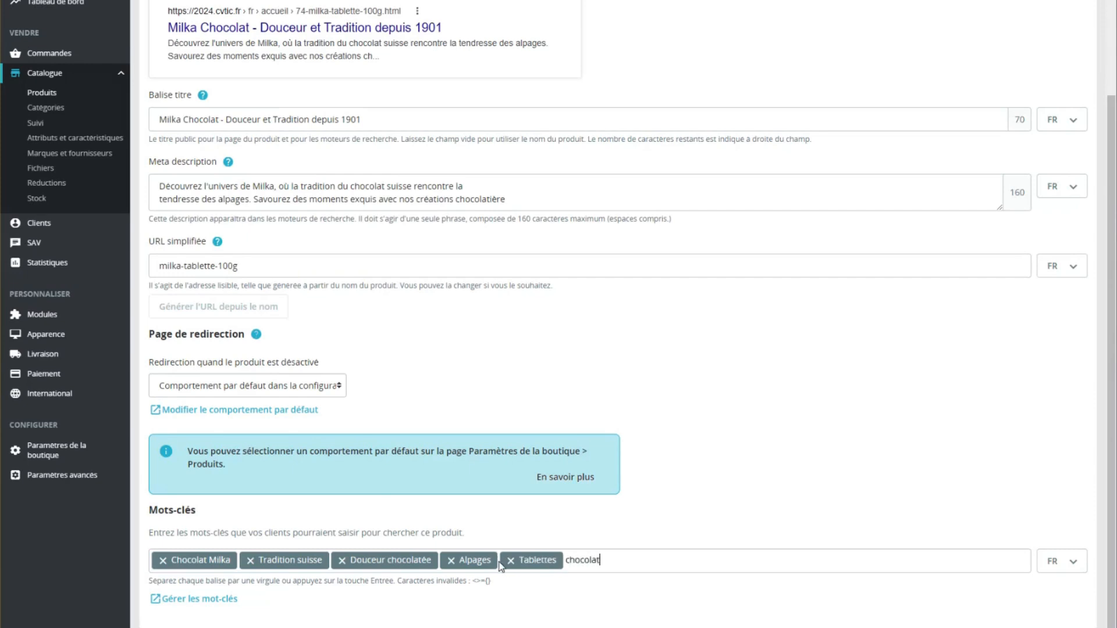
text(chocolat au lm)
key(Return)
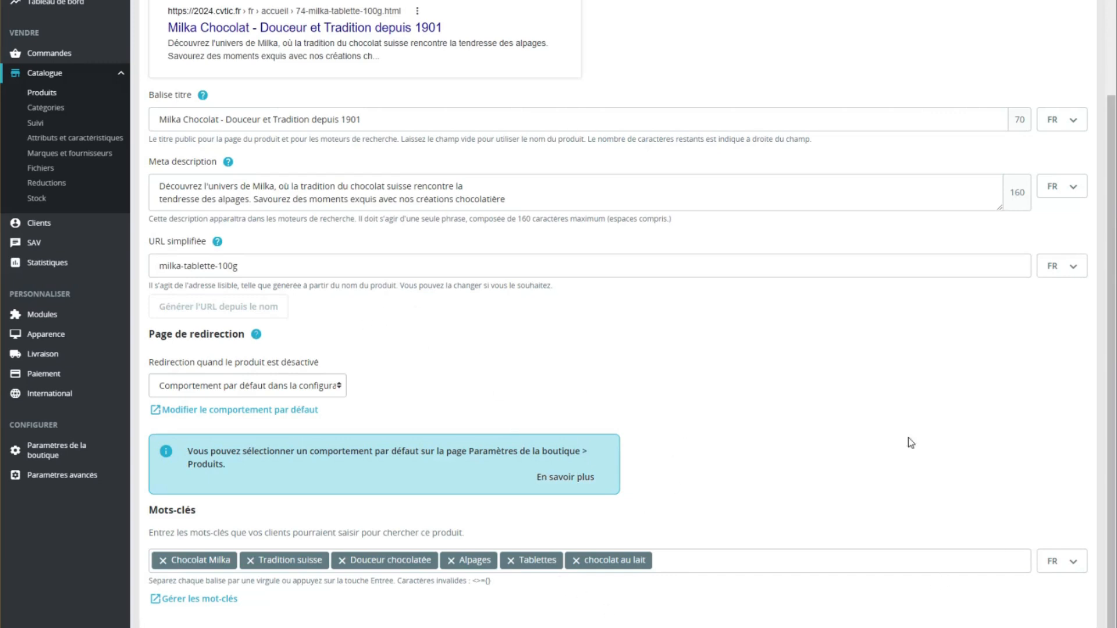
Step: Open the options settings of the product
scroll(464, 434, up, 3)
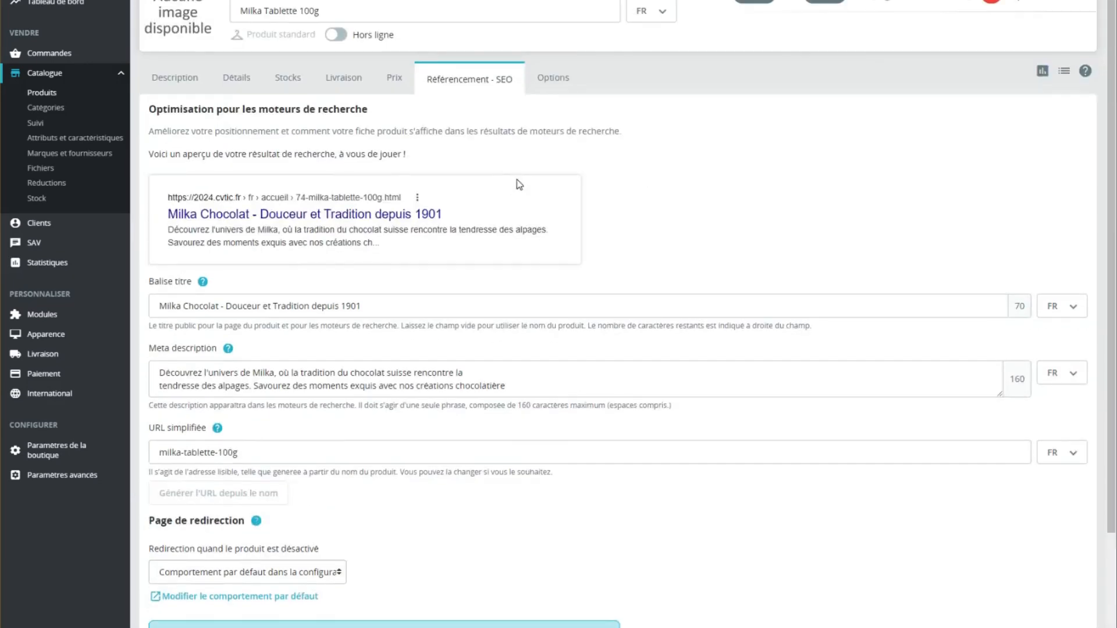
click(546, 79)
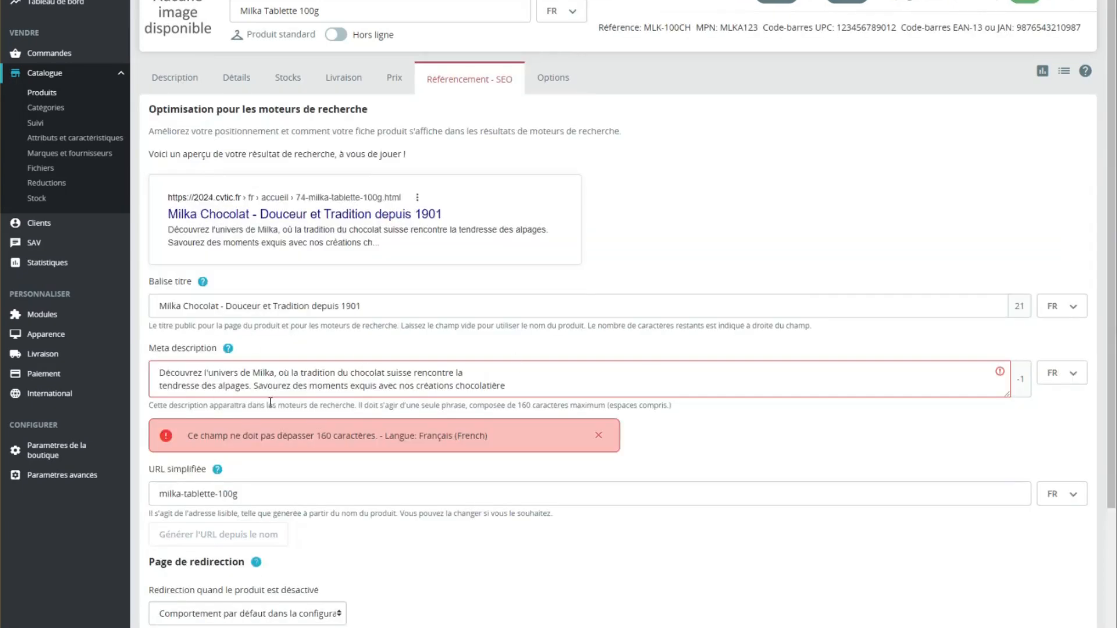
Step: Shorten the meta description to fit the 160-character limit by deleting its final sentence, which starts with "Savourez"
scroll(358, 389, down, 2)
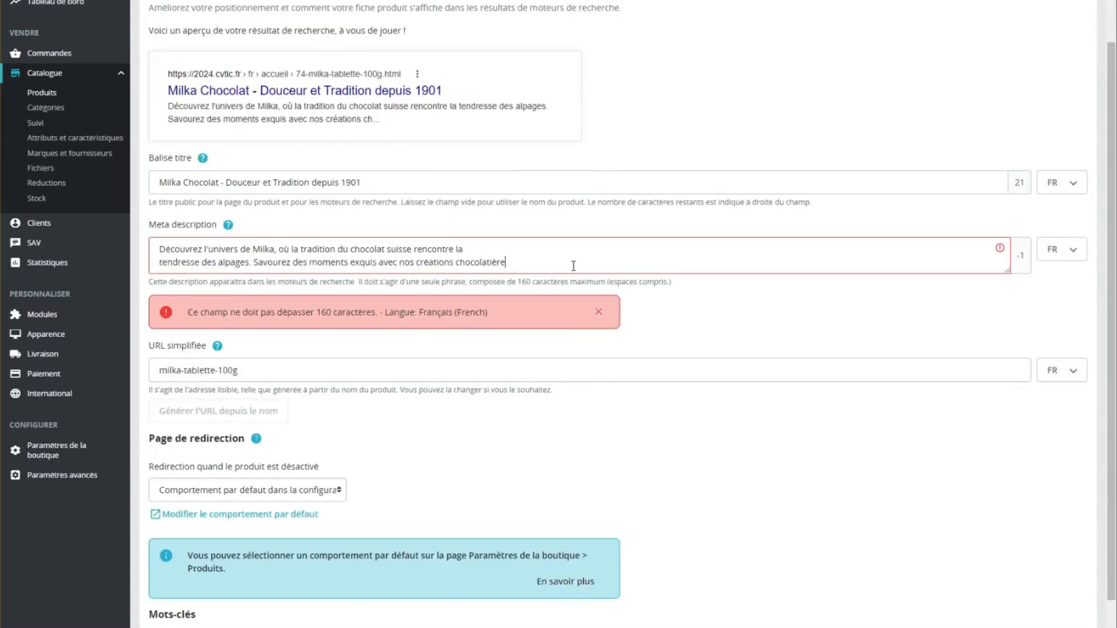
key(ctrl+shift+Left)
key(ctrl+shift+Left)
key(ctrl+shift+Left)
key(ctrl+shift+Left)
key(ctrl+shift+Left)
key(ctrl+shift+Left)
key(ctrl+shift+Left)
key(ctrl+shift+Left)
key(BackSpace)
scroll(573, 266, down, 2)
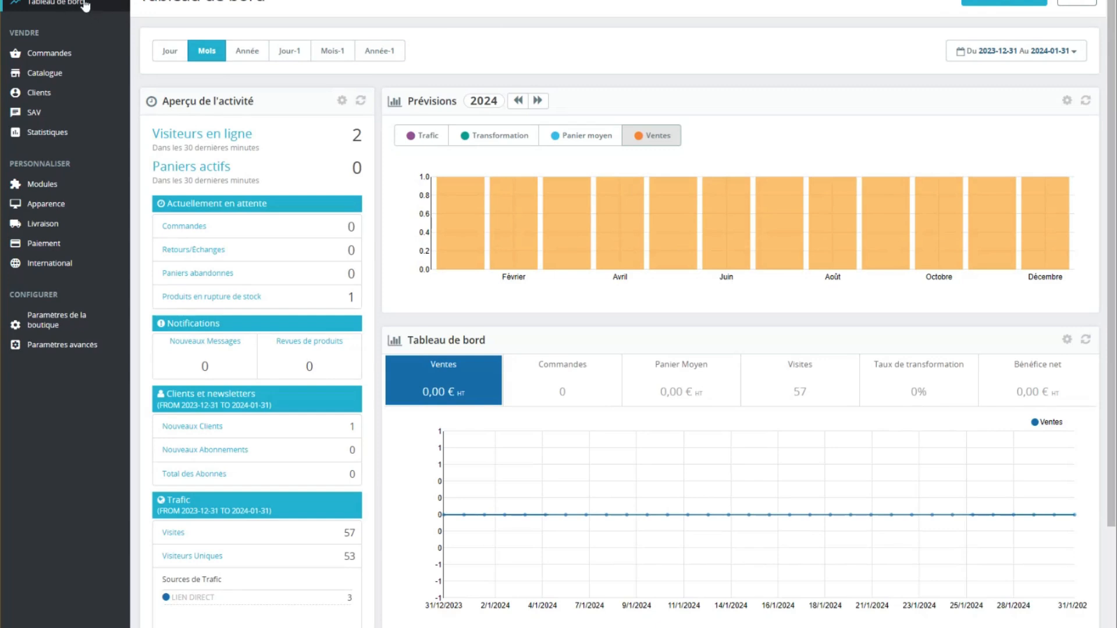
Step: Open the catalogue's product list and clear its name filter so that all products are listed
click(65, 3)
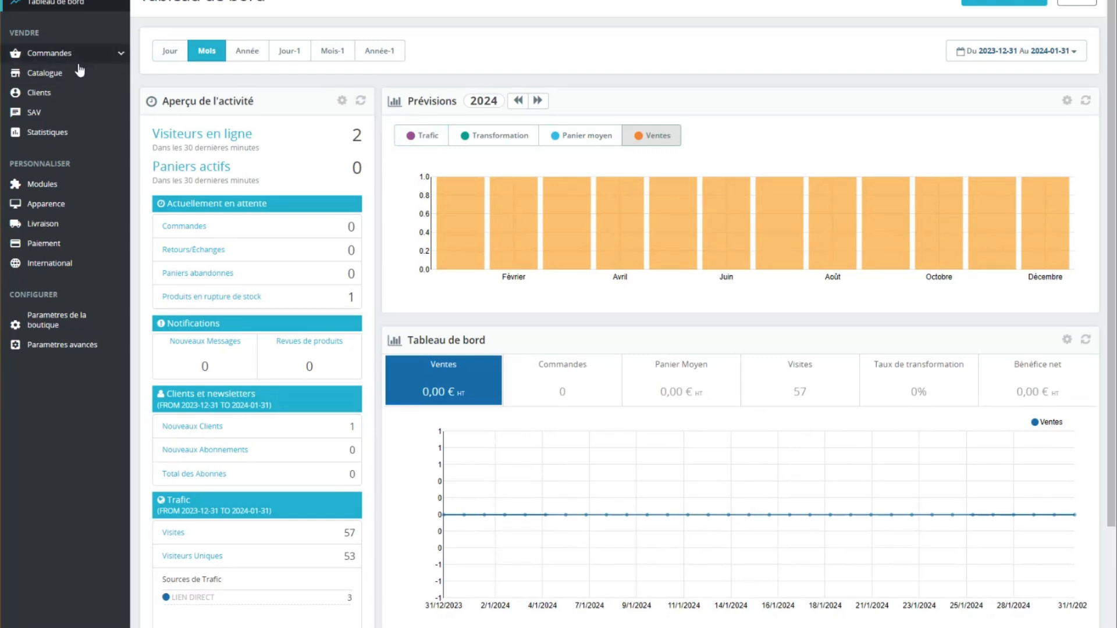
mouse_move(79, 72)
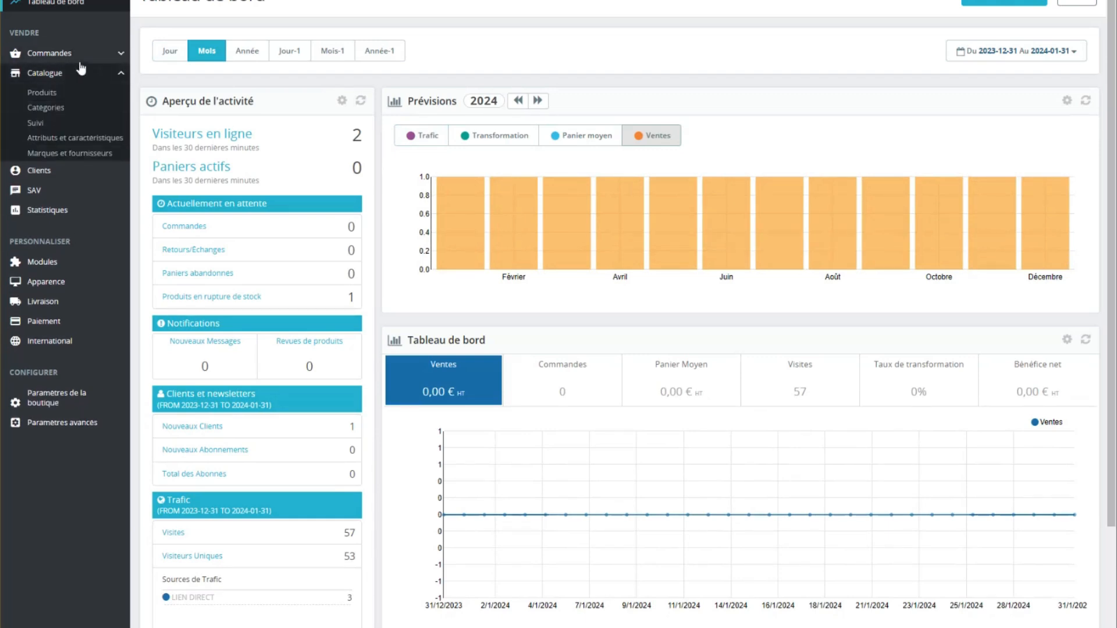
click(51, 95)
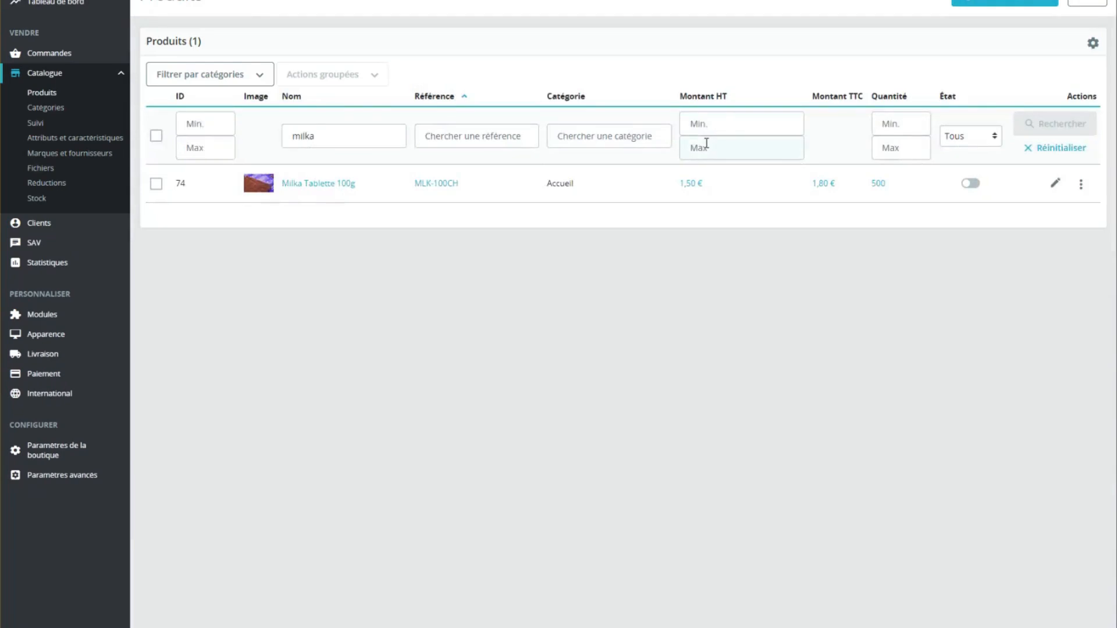
drag(349, 136, 260, 138)
key(BackSpace)
key(Return)
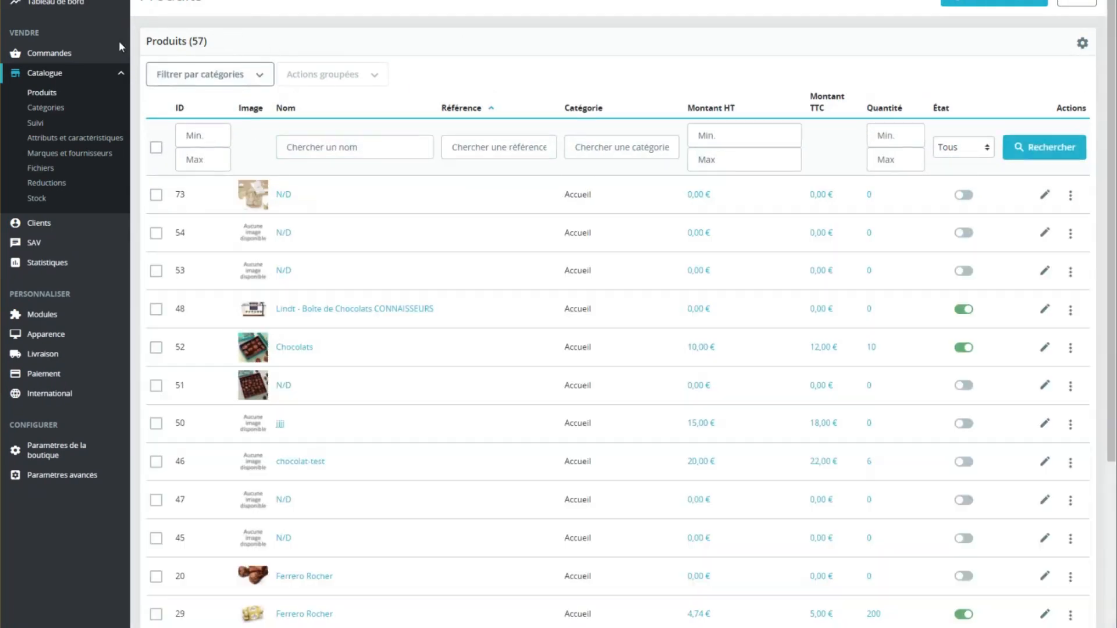
Step: Filter the product list by the name "milka" and open the product Milka Tablette 100g
click(358, 149)
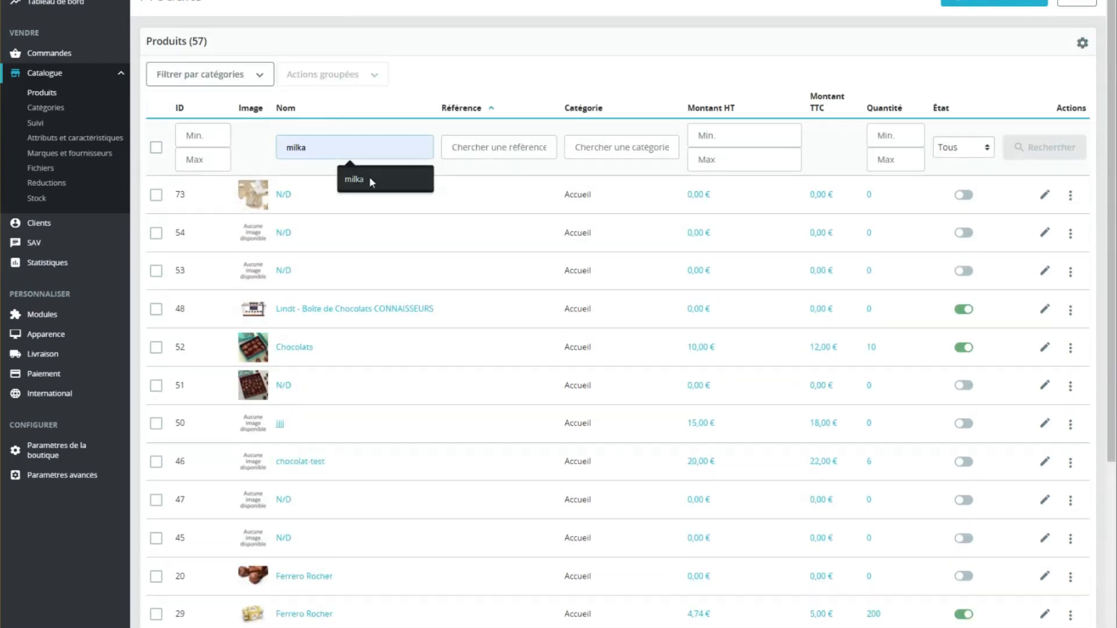
click(369, 178)
key(Return)
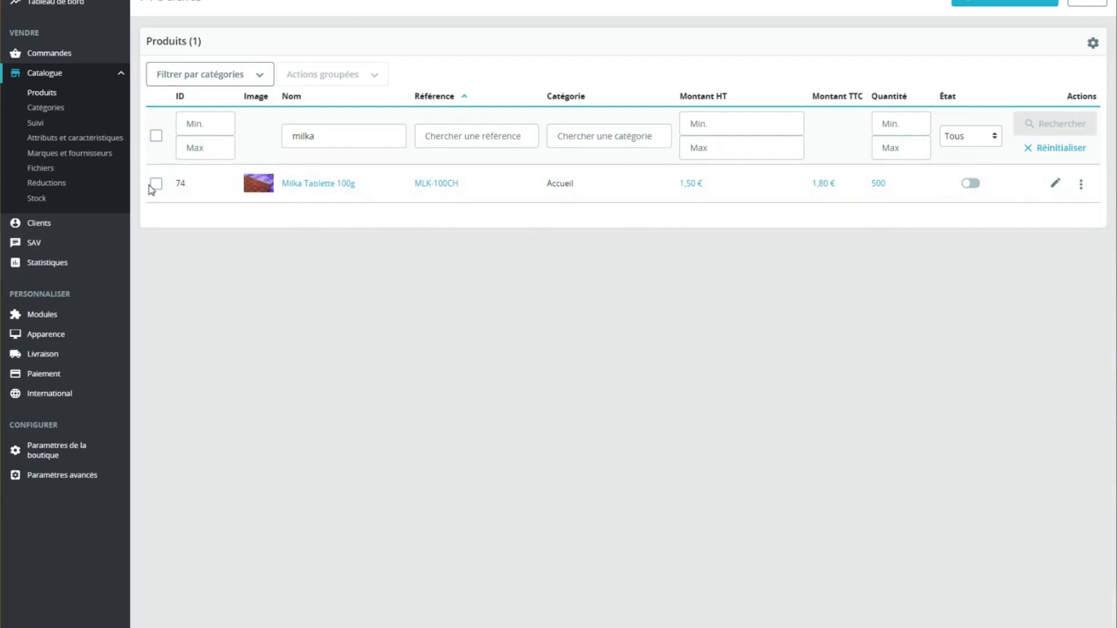
click(330, 184)
Step: Review the product's description, details, stock and delivery settings, and return to its description
scroll(292, 173, down, 1)
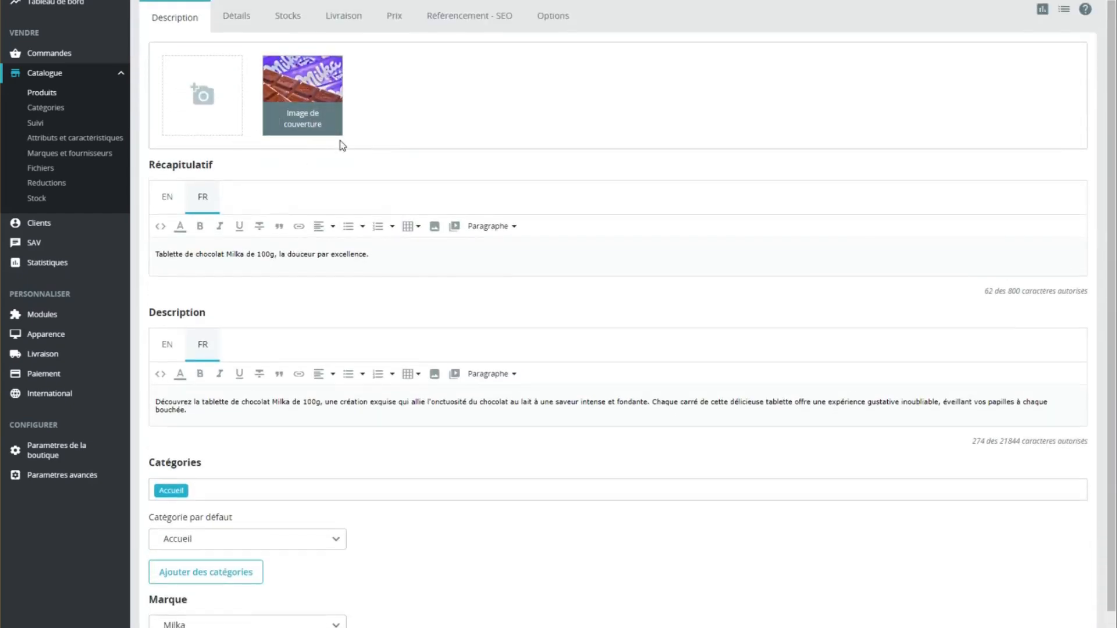
scroll(464, 317, down, 2)
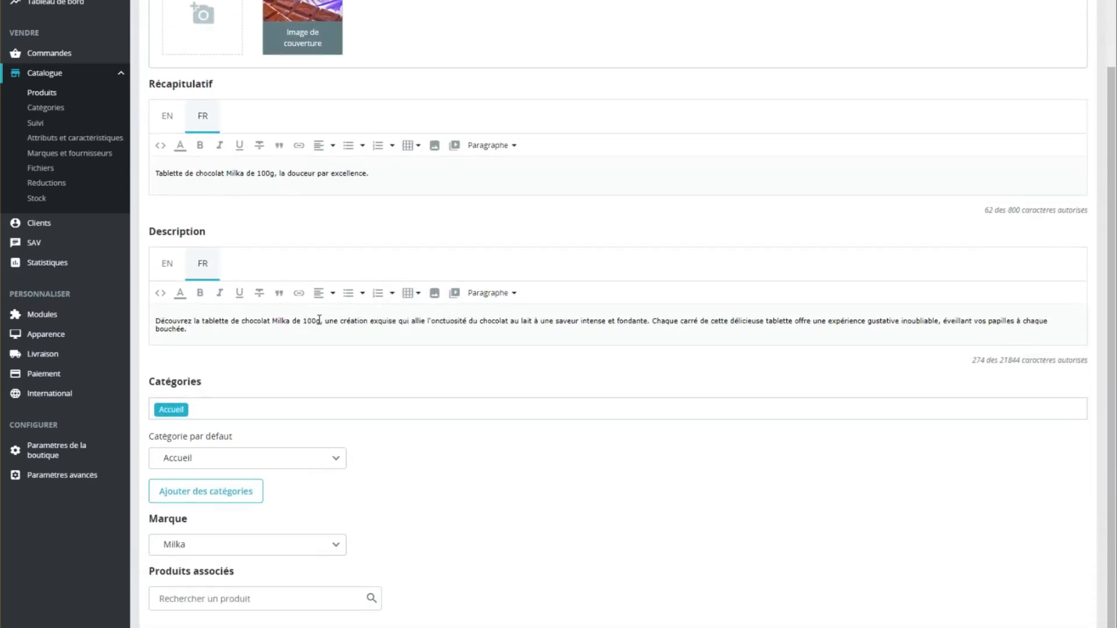
scroll(220, 337, up, 3)
click(237, 82)
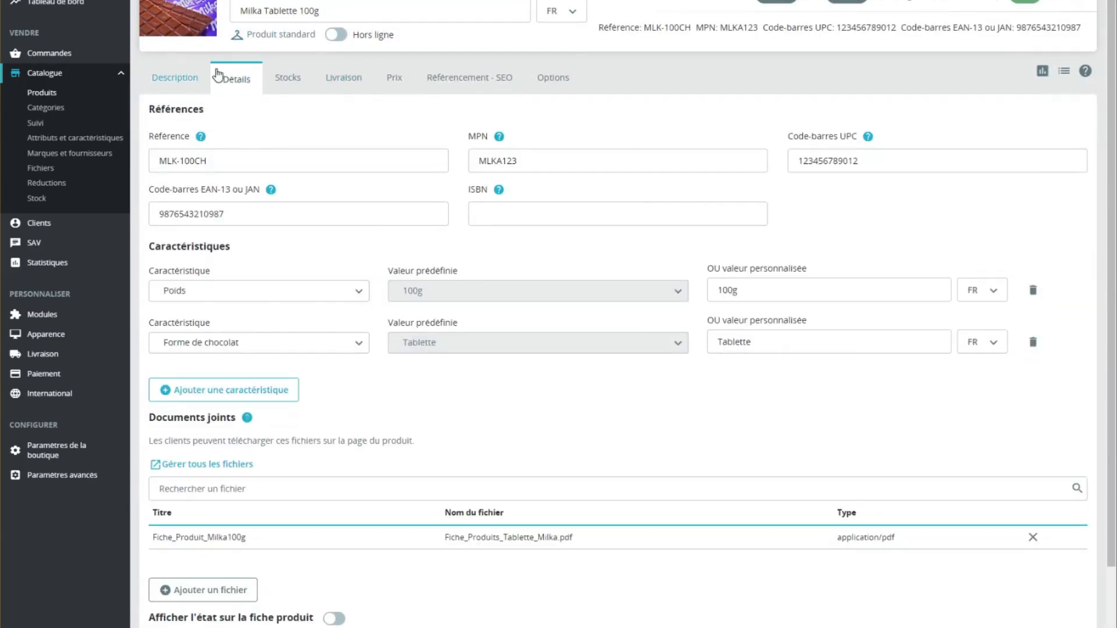
click(289, 81)
click(329, 82)
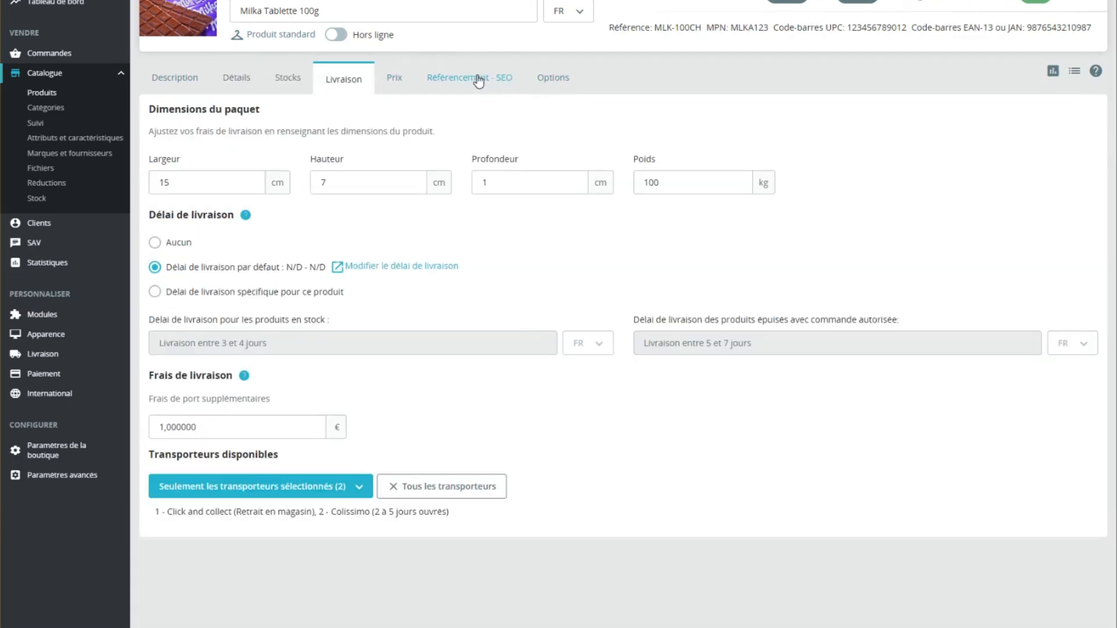
click(180, 84)
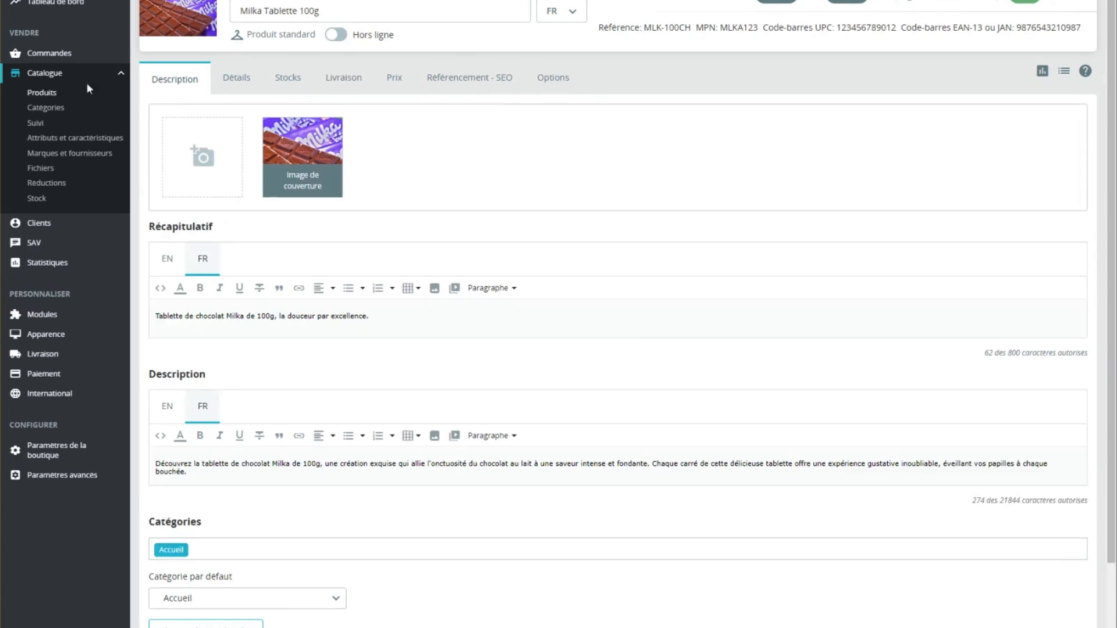
scroll(231, 107, down, 1)
scroll(230, 106, up, 1)
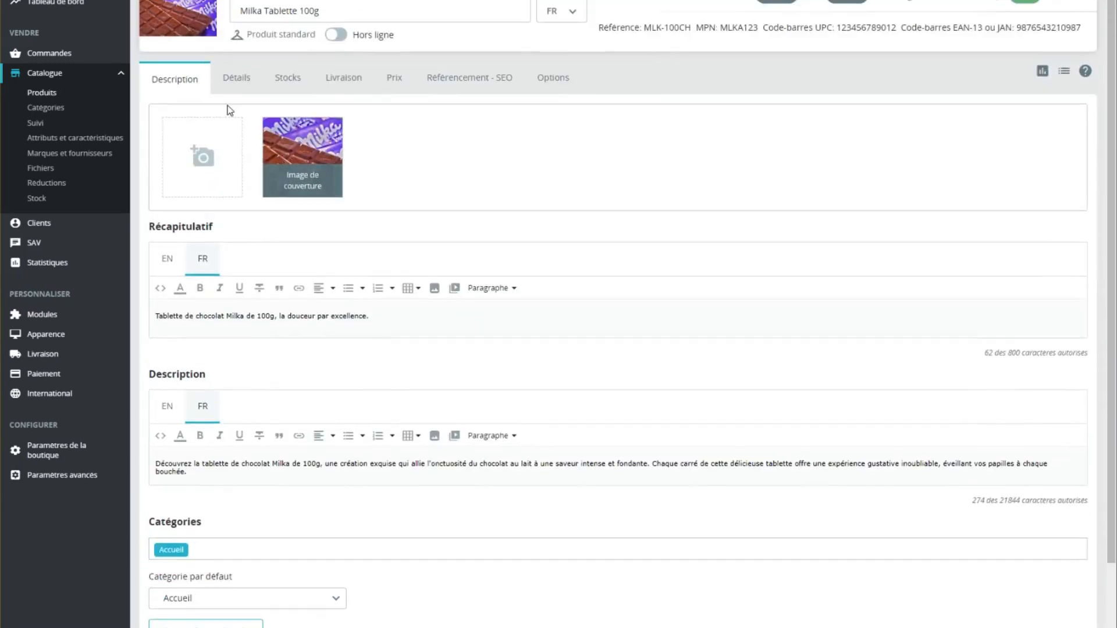